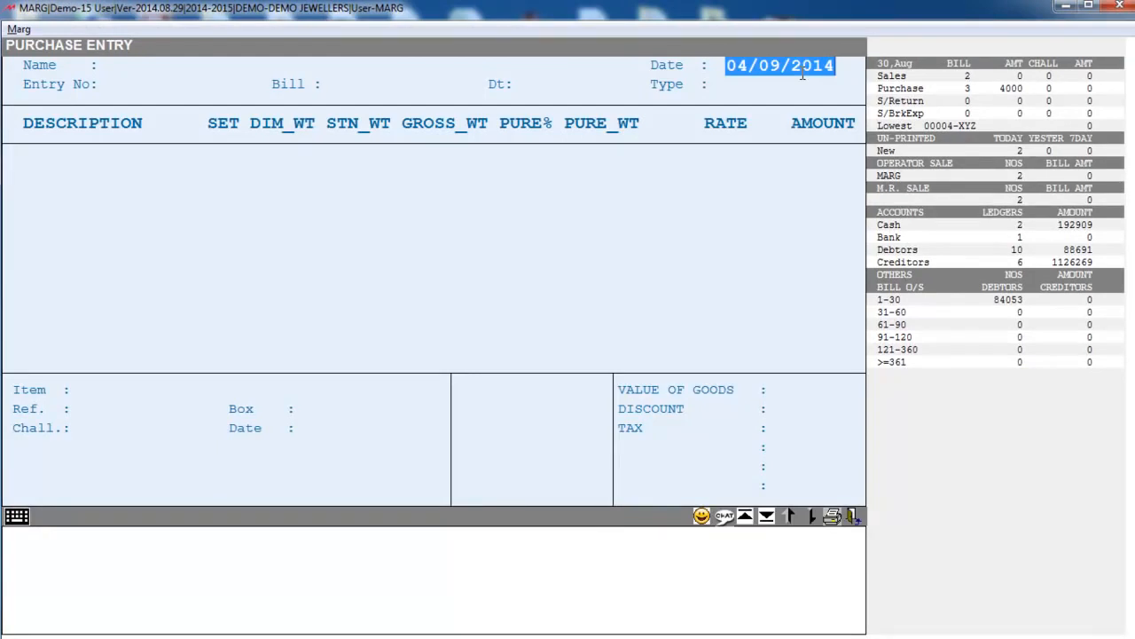
# - Choose the supplier ledger as the party, enter the supplier's bill number, and accept type LP TAX FREE
pyautogui.press('Return')
pyautogui.press('Down')
pyautogui.press('Down')
pyautogui.press('Down')
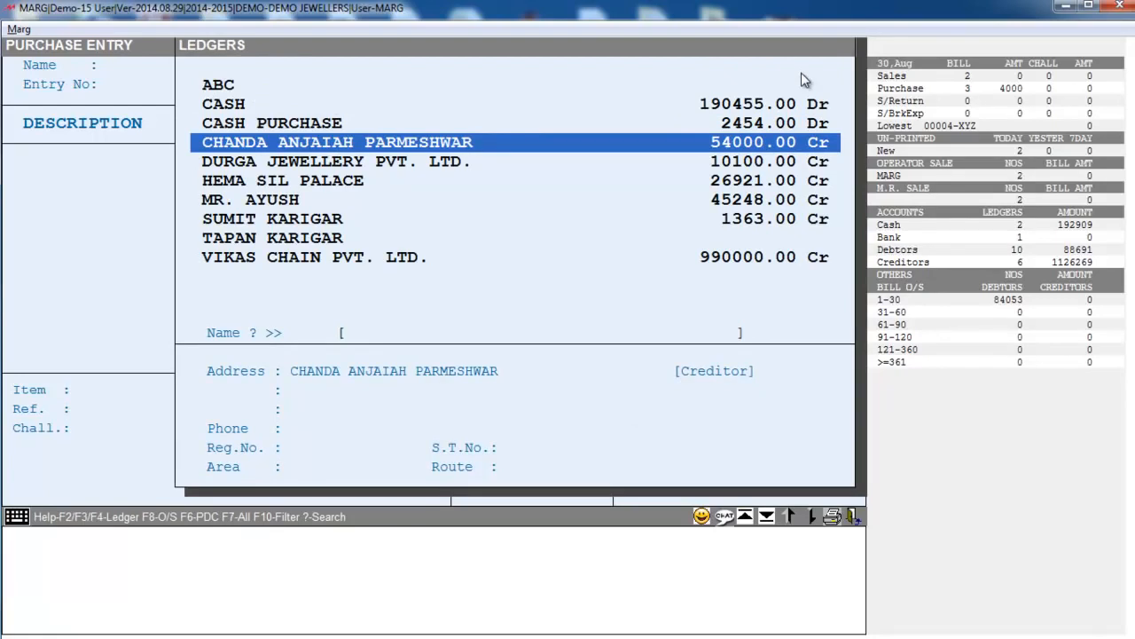
pyautogui.press('Return')
pyautogui.write('234235')
pyautogui.press('Return')
pyautogui.press('Return')
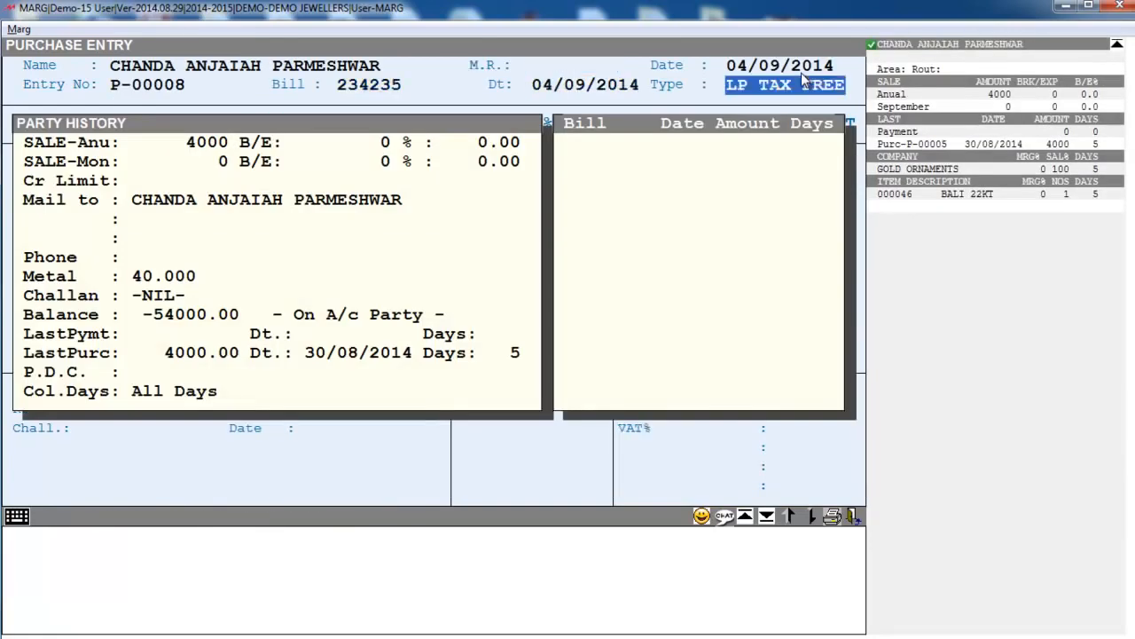
pyautogui.press('Return')
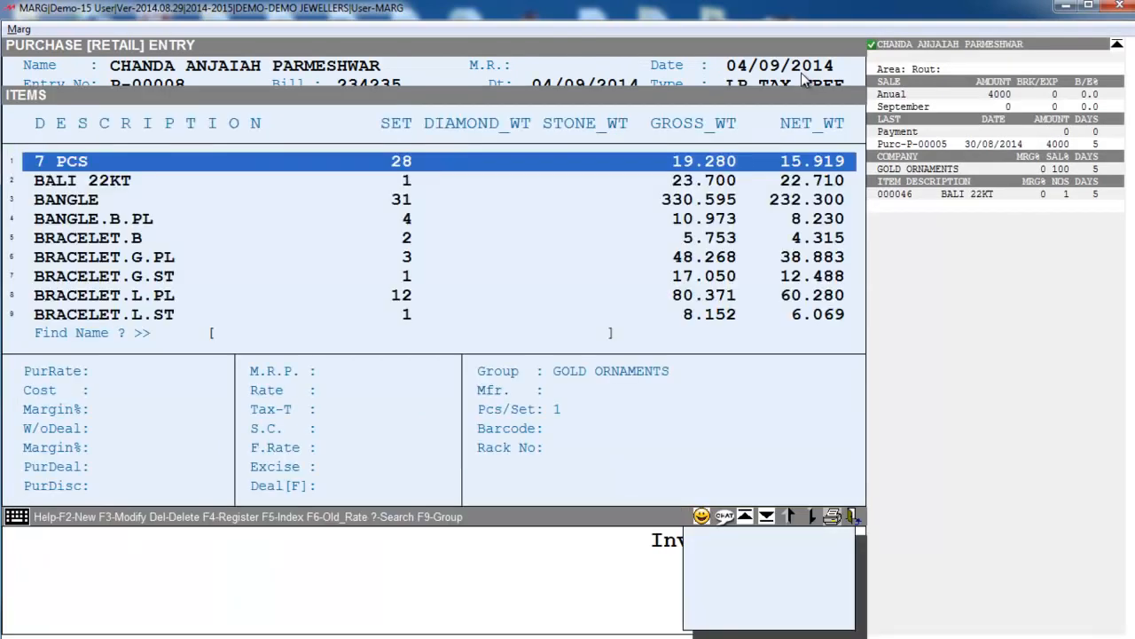
# - Add DI BRACLET (reference DI000003) to the bill with 1 set
pyautogui.press('Down')
pyautogui.write('DI')
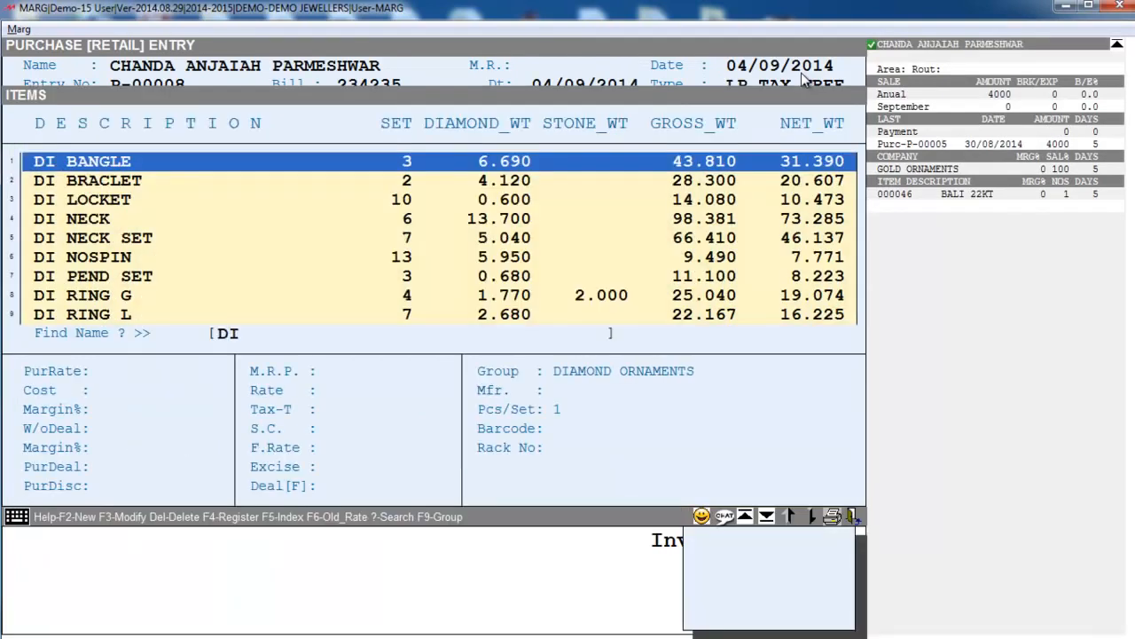
pyautogui.press('Down')
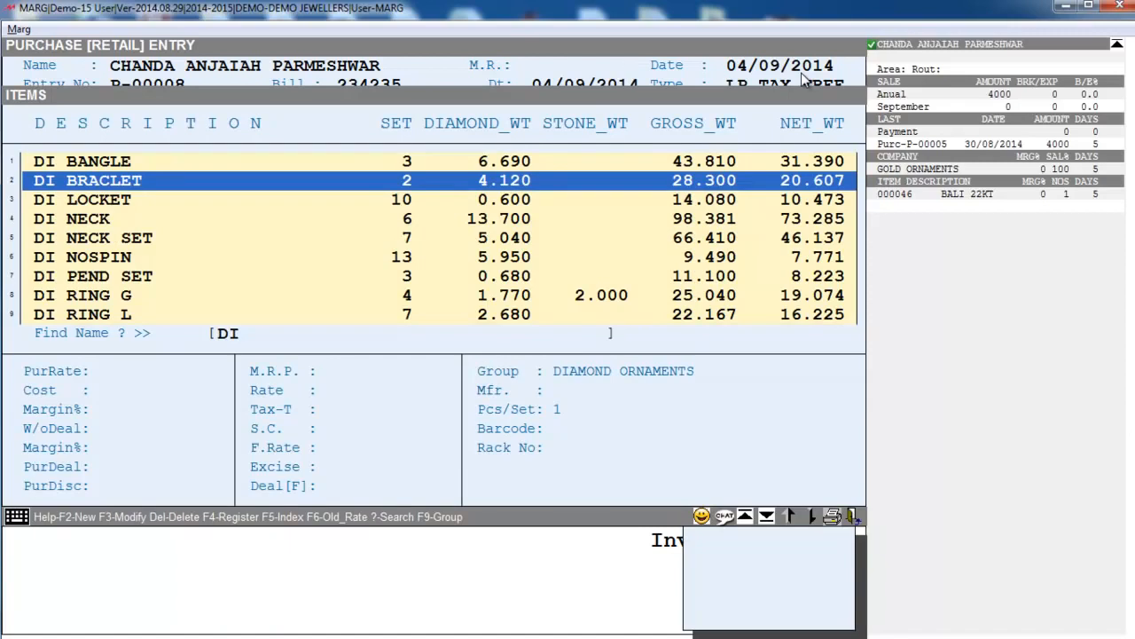
pyautogui.press('Return')
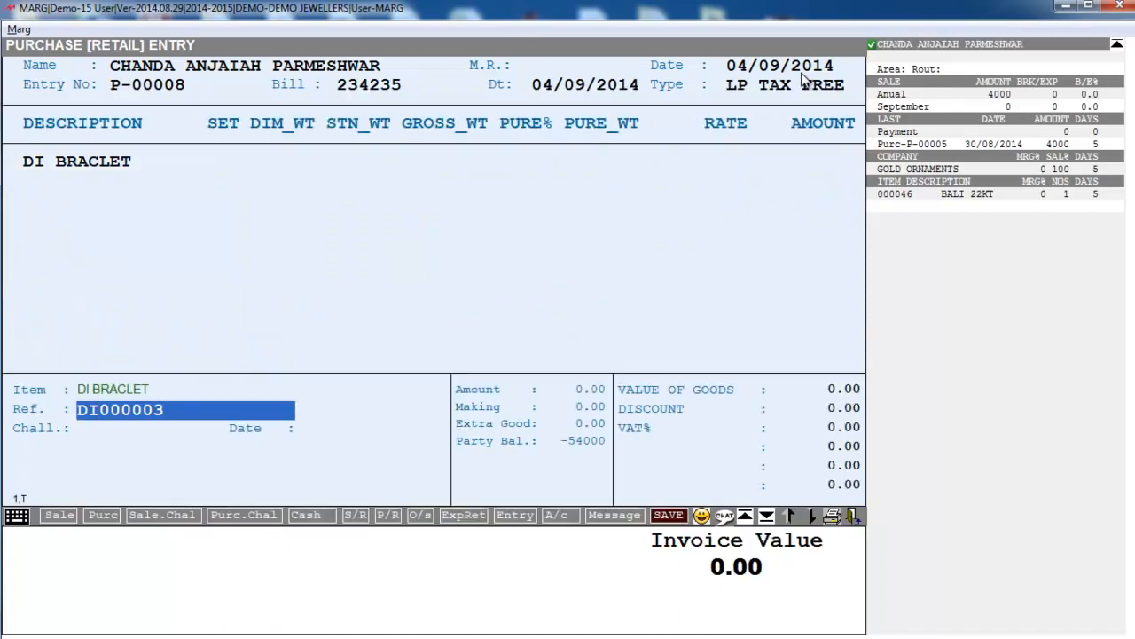
pyautogui.press('Return')
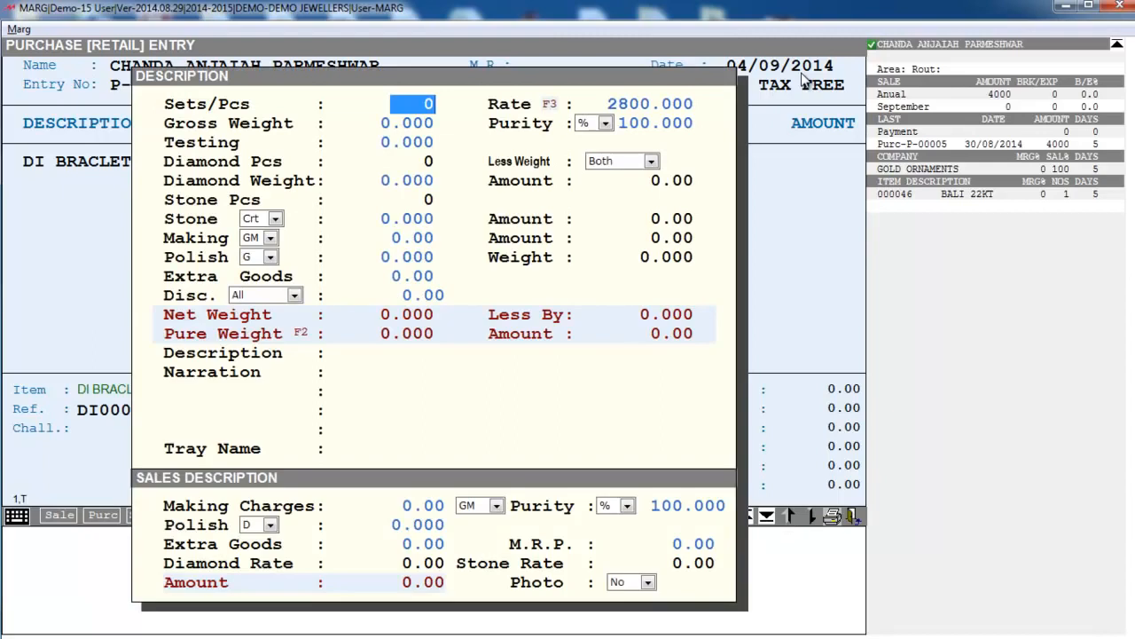
pyautogui.write('1')
pyautogui.press('Return')
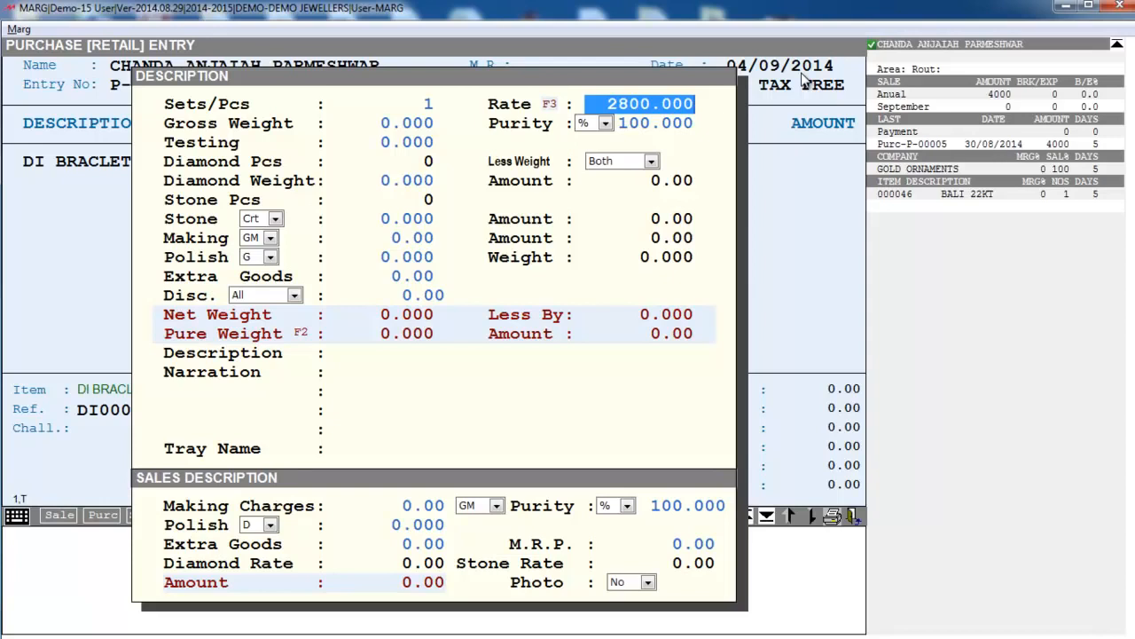
# - Keep rate 2800, then enter gross weight 30, purity 75 in carats and diamond weight 1.2
pyautogui.press('Return')
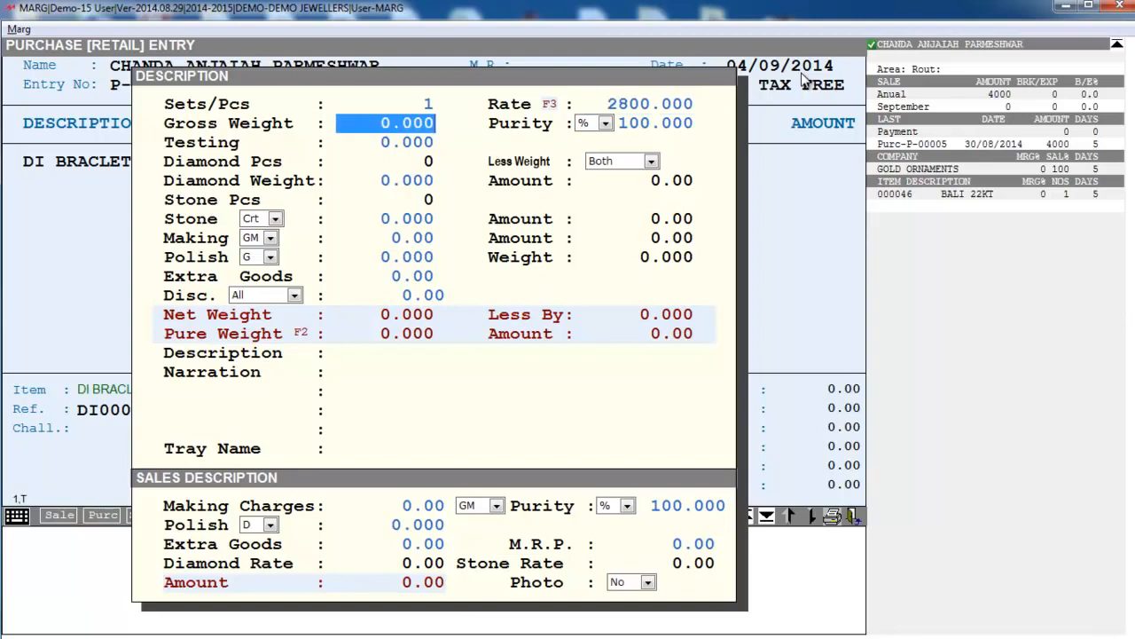
pyautogui.write('30 .')
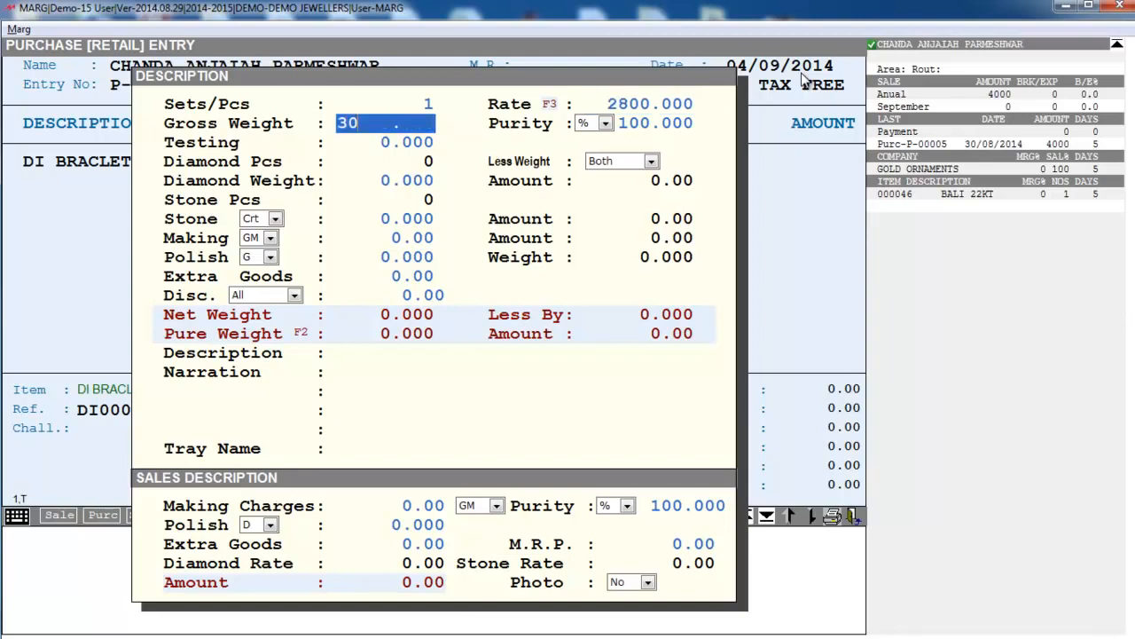
pyautogui.press('Return')
pyautogui.hotkey('alt', 'Down')
pyautogui.press('Down')
pyautogui.press('Return')
pyautogui.press('Return')
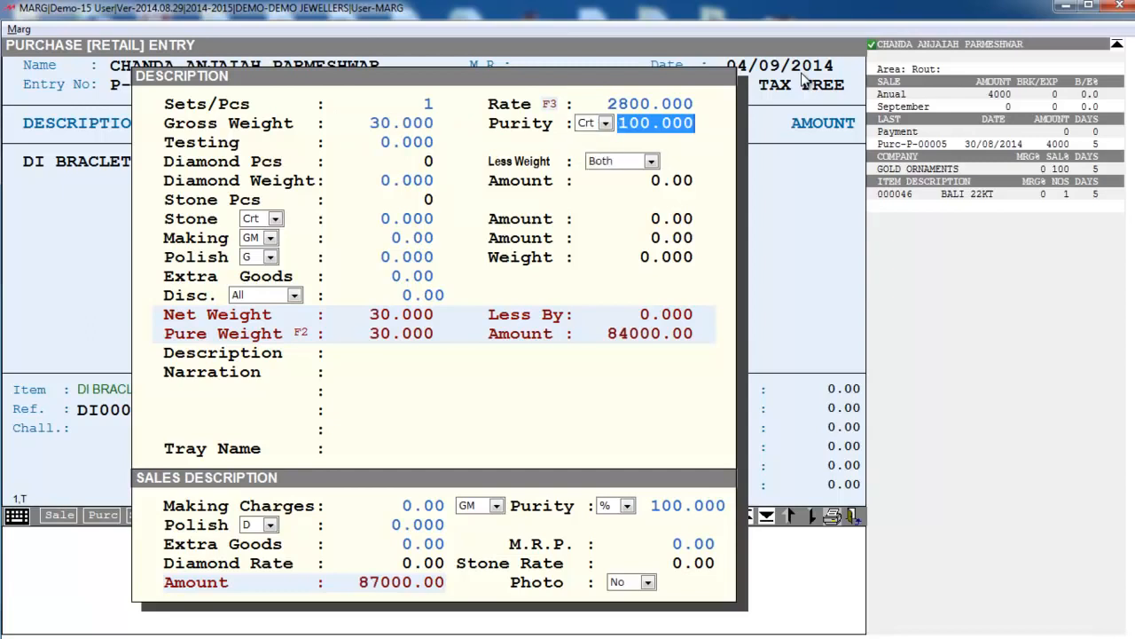
pyautogui.write('75')
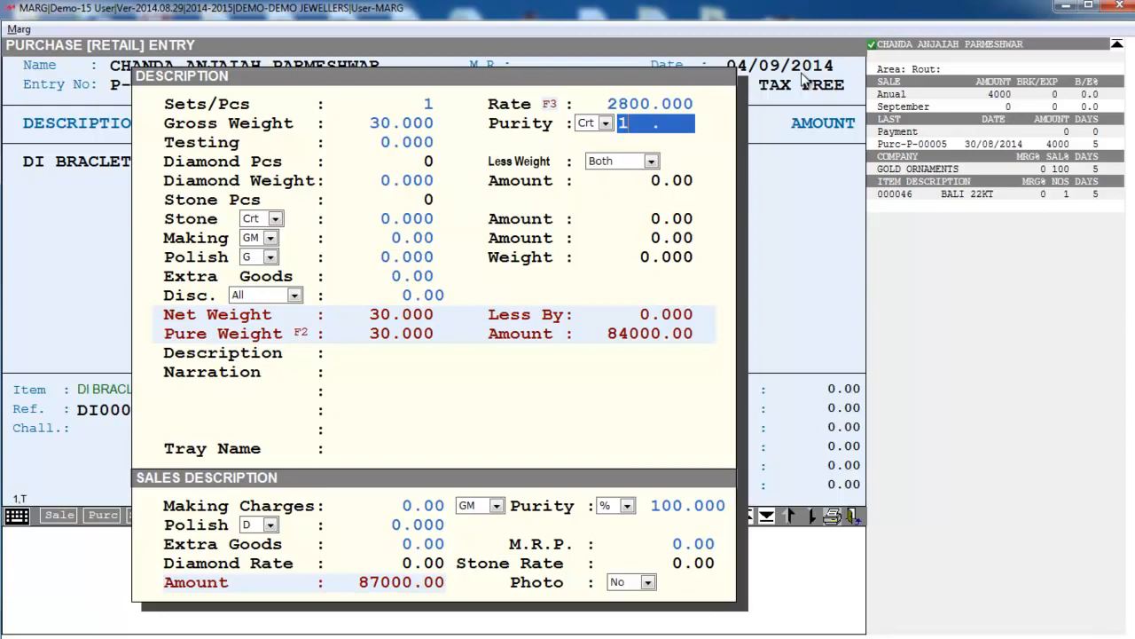
pyautogui.press('Return')
pyautogui.press('Return')
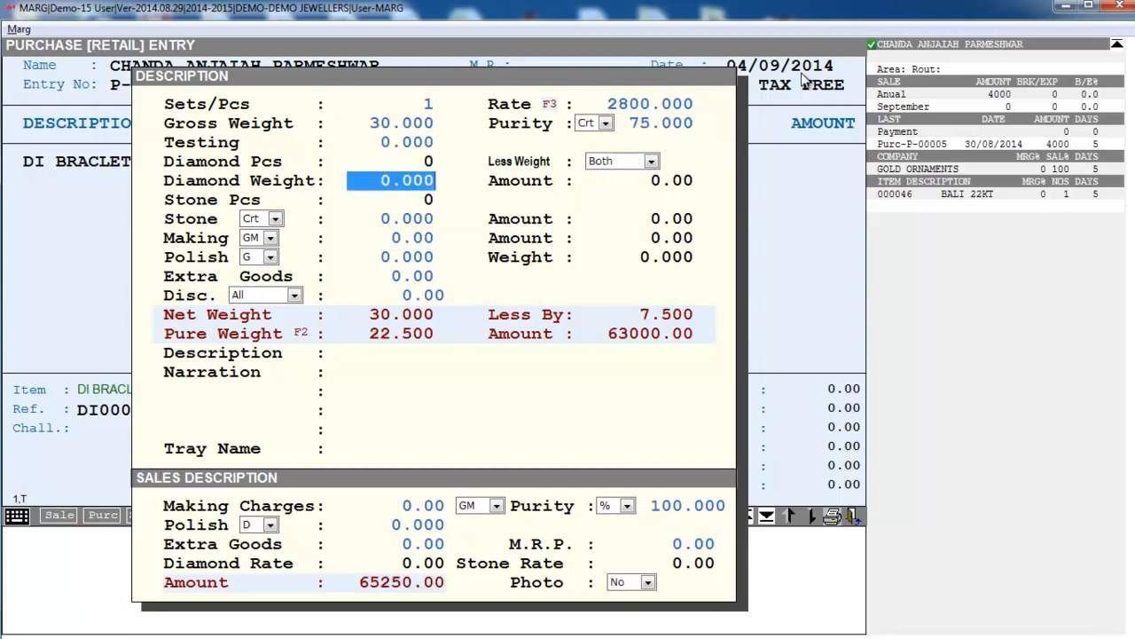
pyautogui.write('1.2')
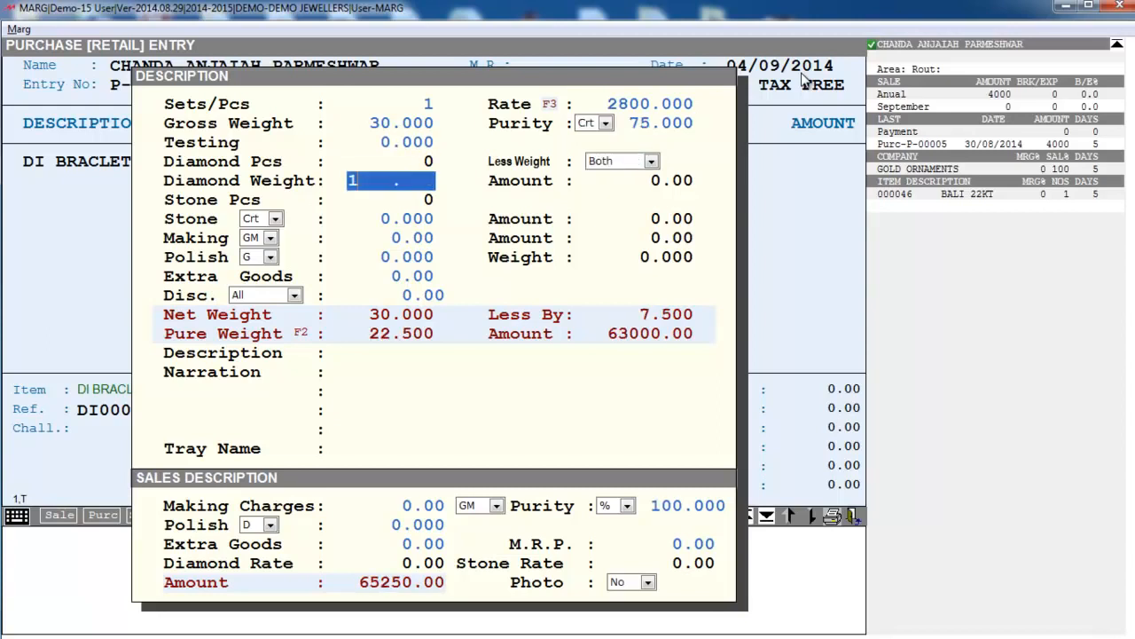
pyautogui.press('Return')
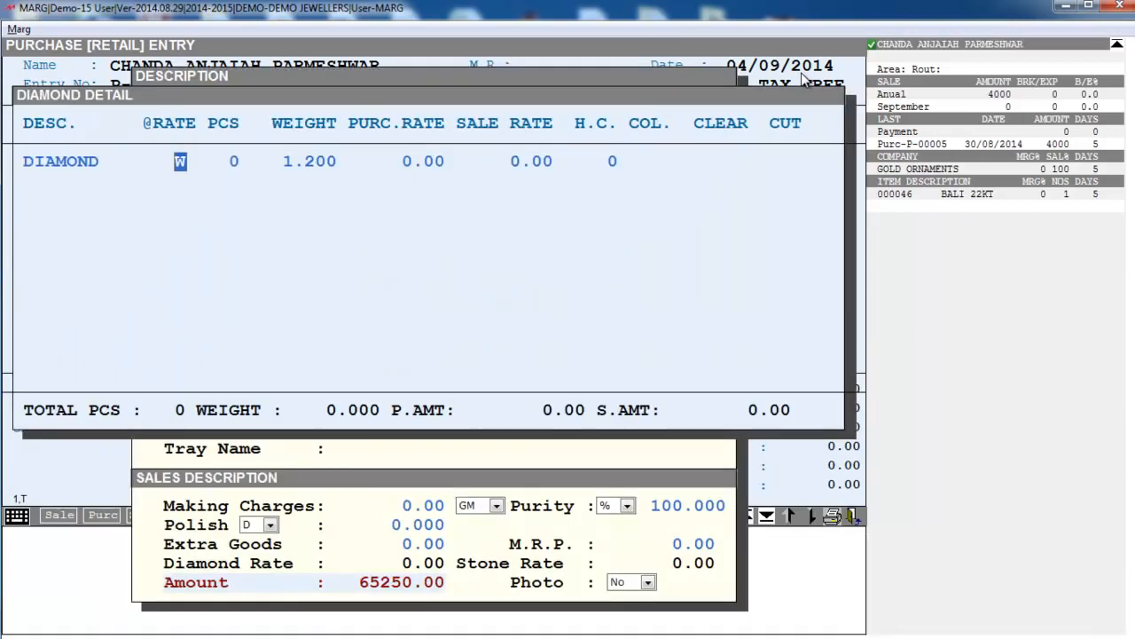
# - Enter 300 diamond pieces weighing 1.200, with purchase rate 12000 and sale rate 25000
pyautogui.press('Return')
pyautogui.write('300')
pyautogui.press('Return')
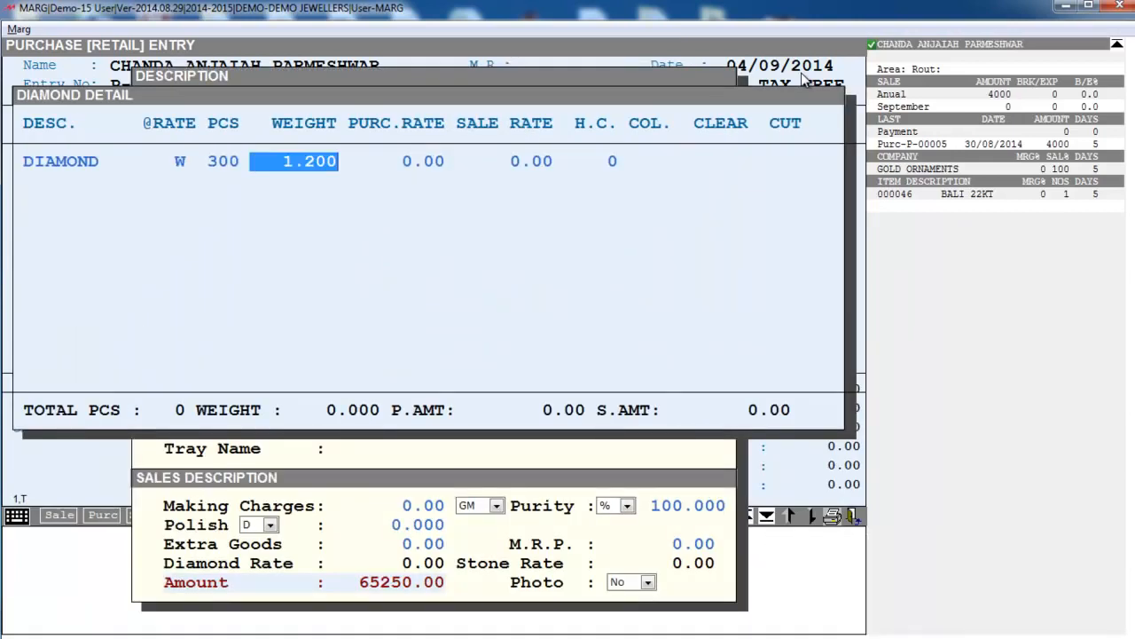
pyautogui.press('Return')
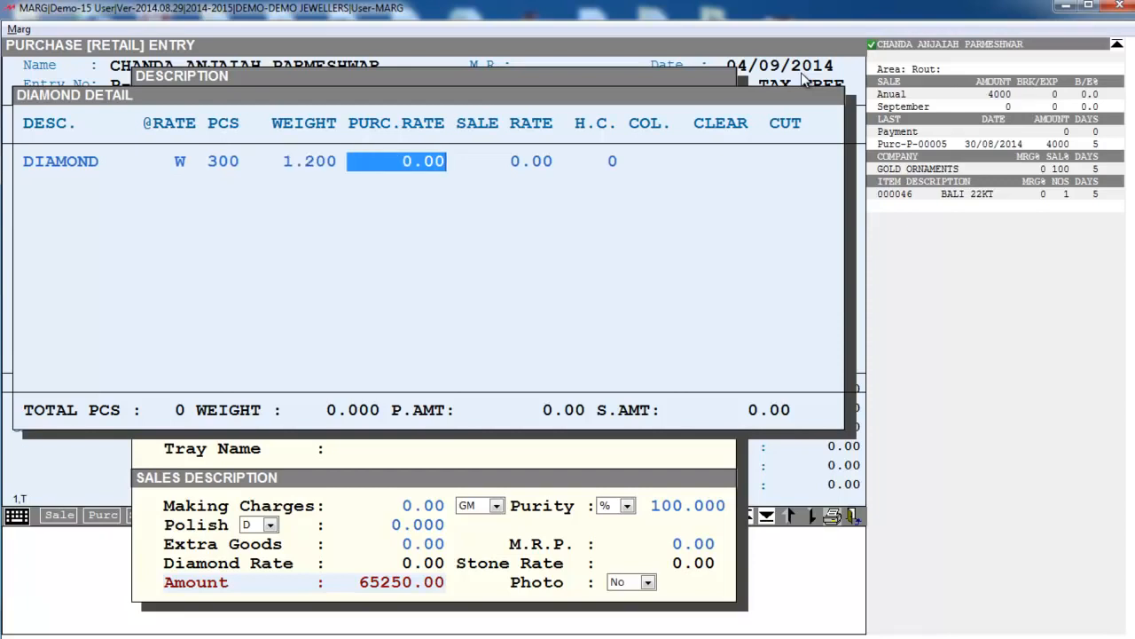
pyautogui.write('12000 .')
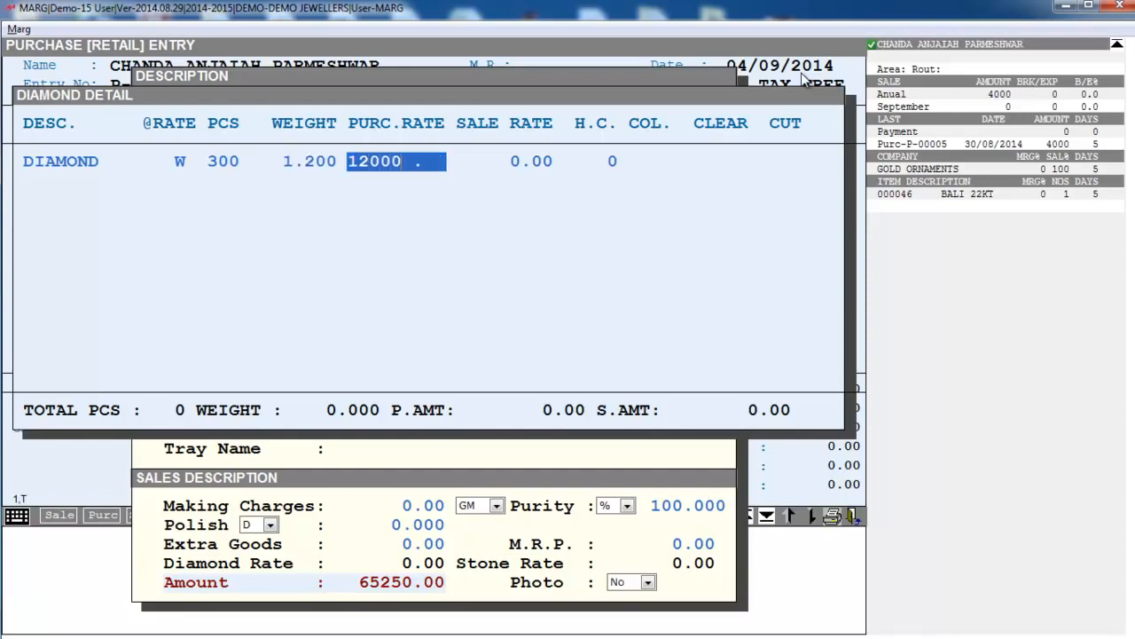
pyautogui.press('Return')
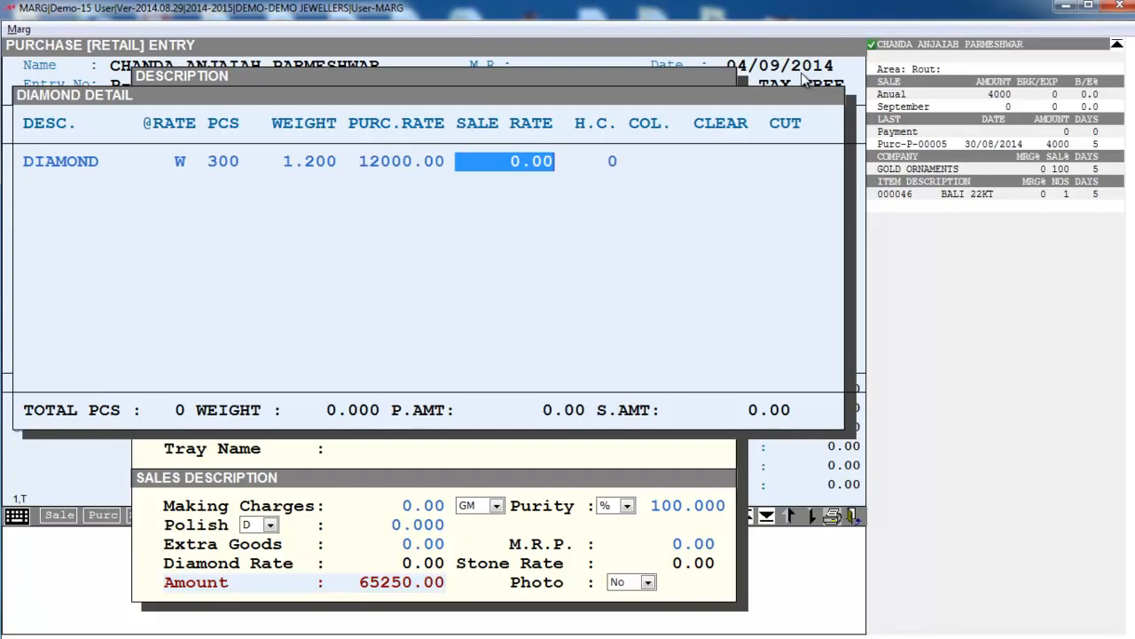
pyautogui.write('25')
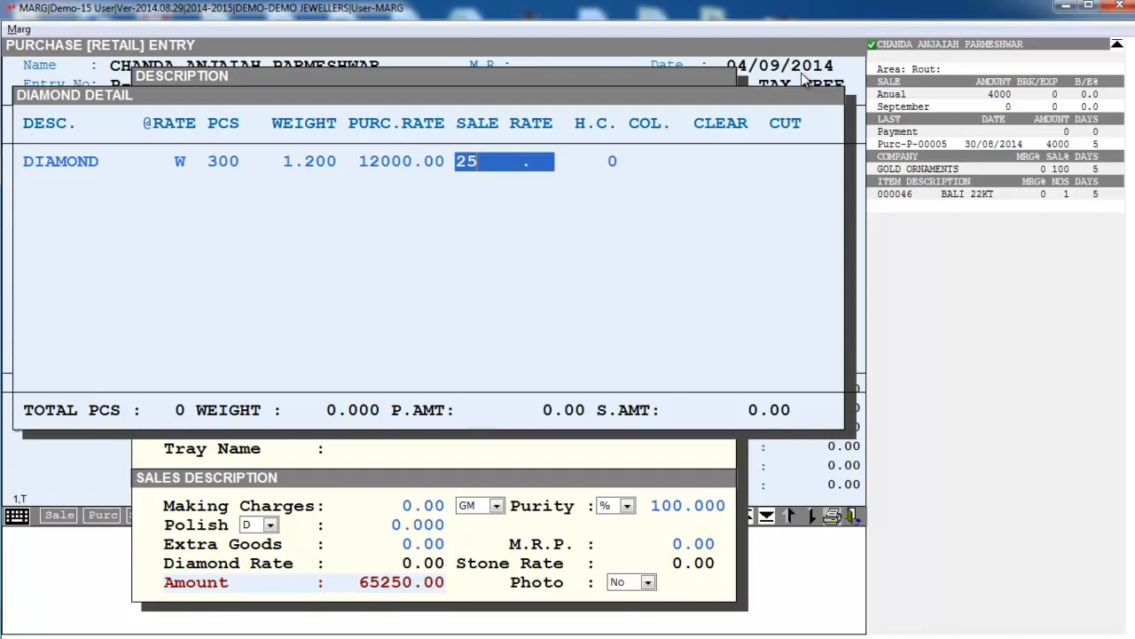
pyautogui.write('000')
pyautogui.press('Return')
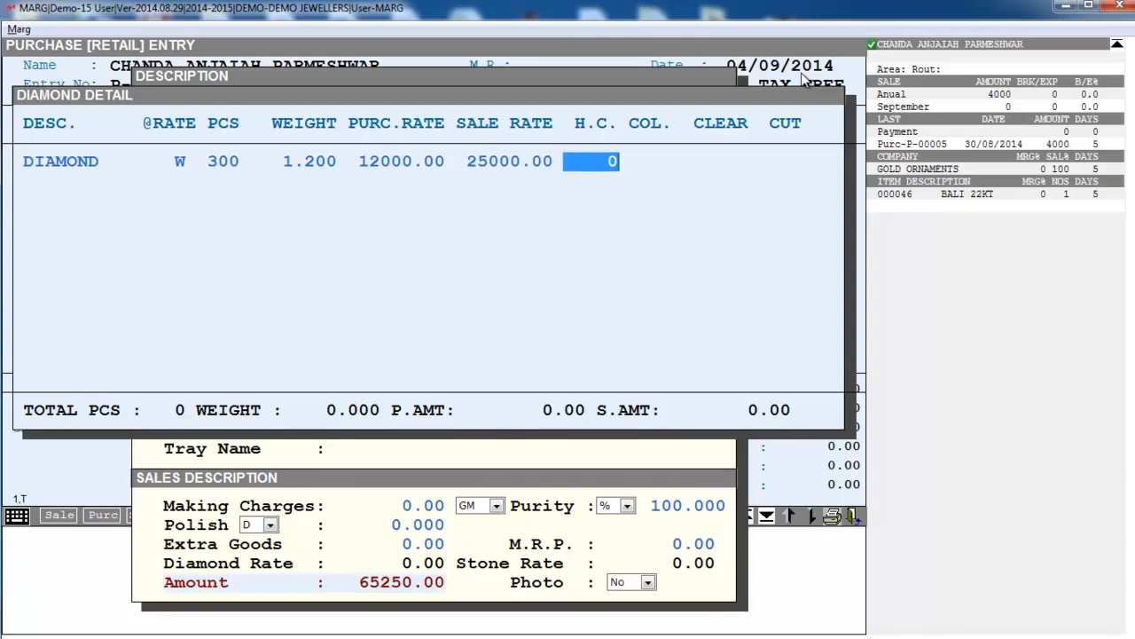
# - Set diamond colour G-H, clarity VSI-1 and cut RD, then save and close the diamond details
pyautogui.press('Return')
pyautogui.write('G')
pyautogui.press('Return')
pyautogui.write('H')
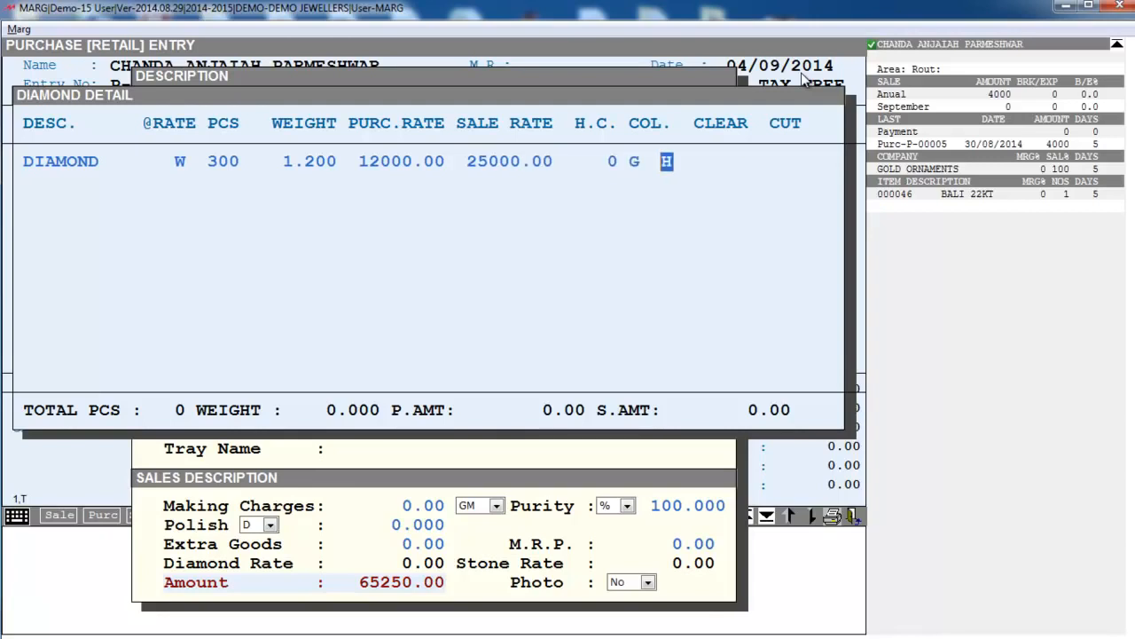
pyautogui.press('Return')
pyautogui.write('VSI')
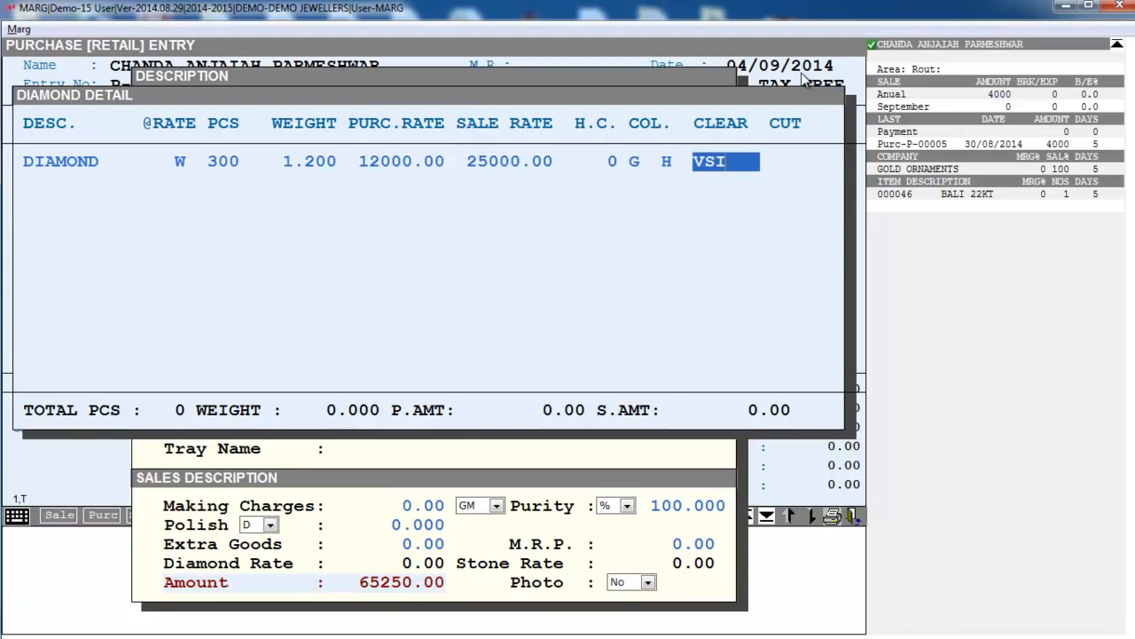
pyautogui.write('-1')
pyautogui.press('Return')
pyautogui.write('RD')
pyautogui.press('Return')
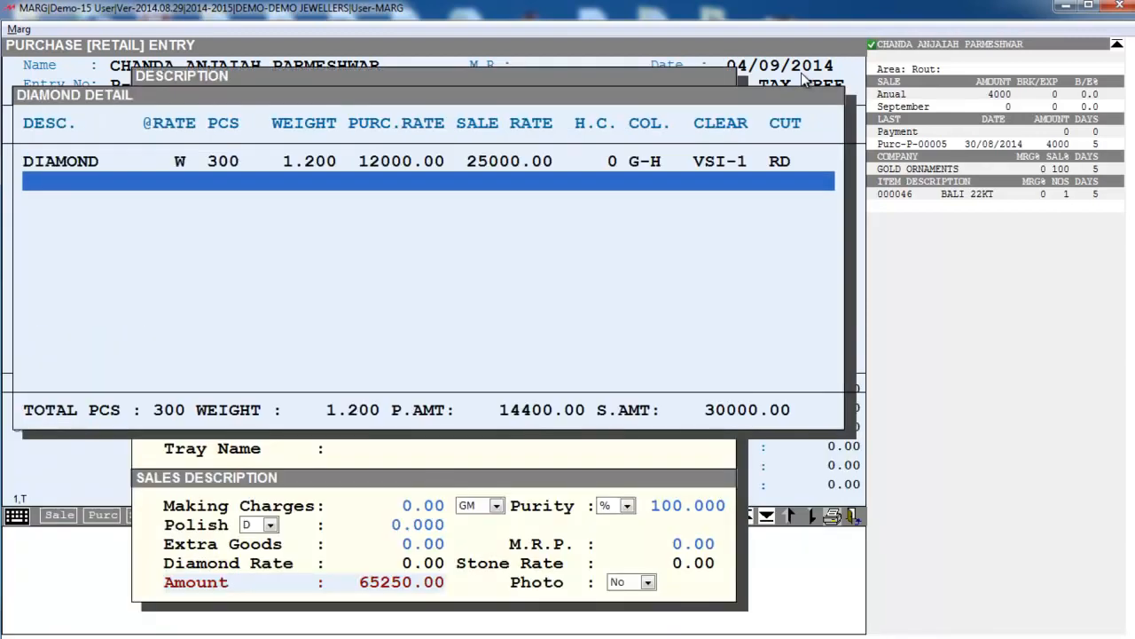
pyautogui.press('Escape')
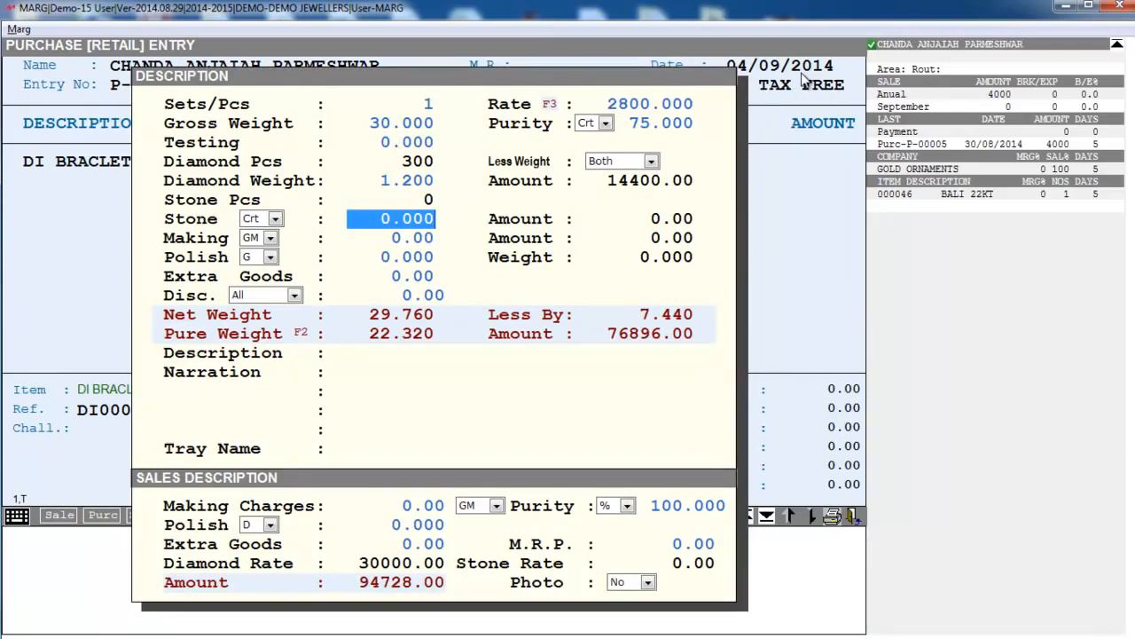
# - Enter stone weight 3.4 and a STONE row with 20 pcs, purchase rate 400 and sale rate 700
pyautogui.write('3.4')
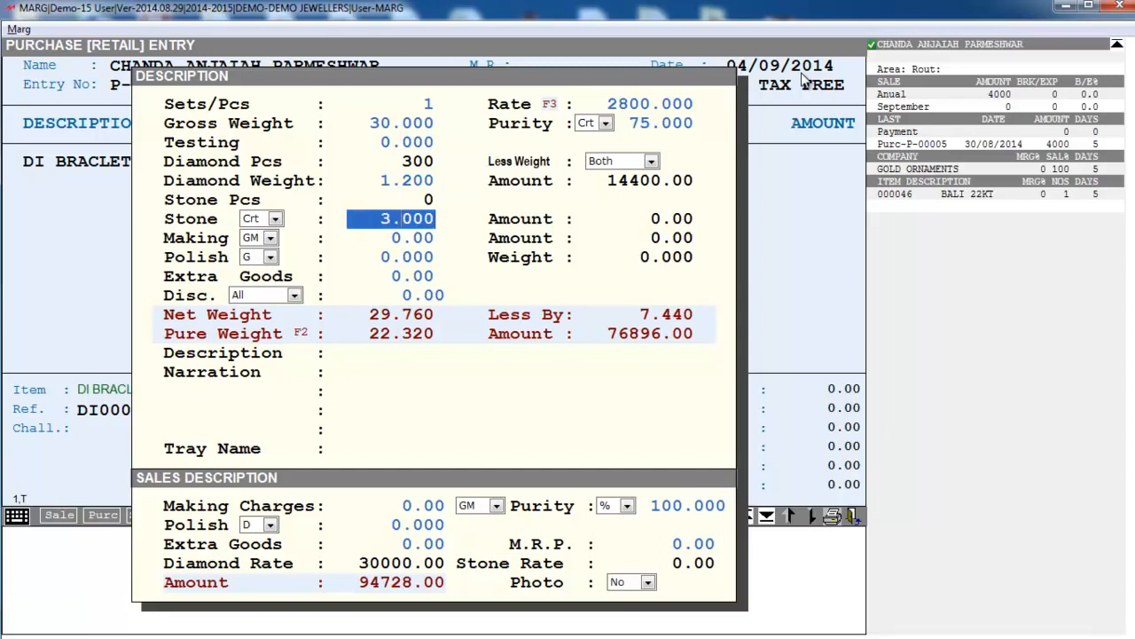
pyautogui.press('Return')
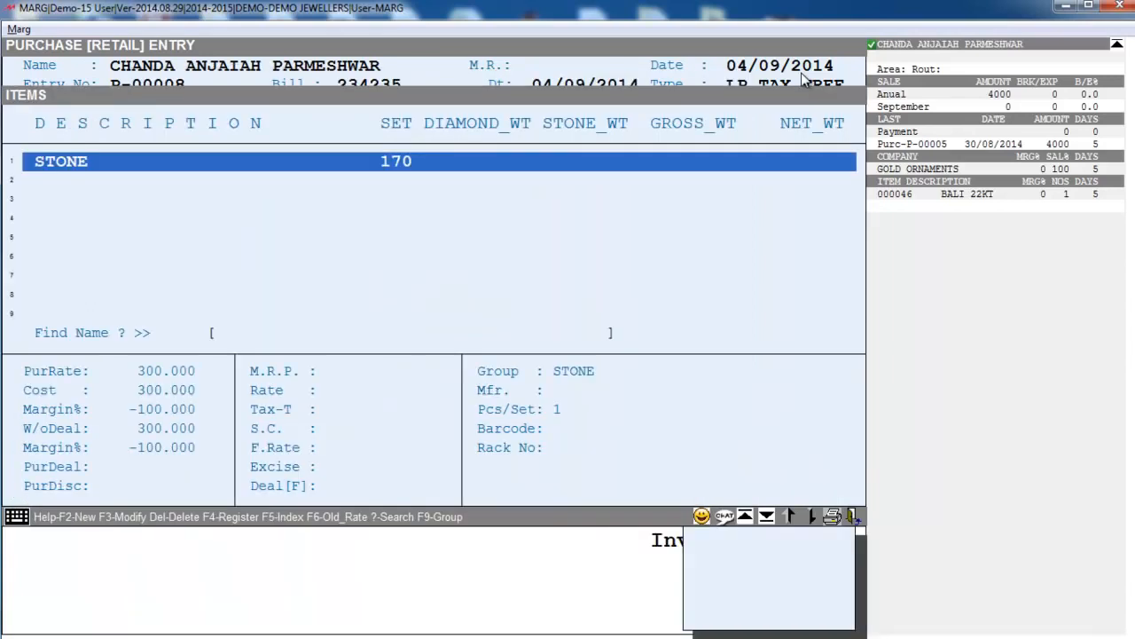
pyautogui.press('Return')
pyautogui.press('Return')
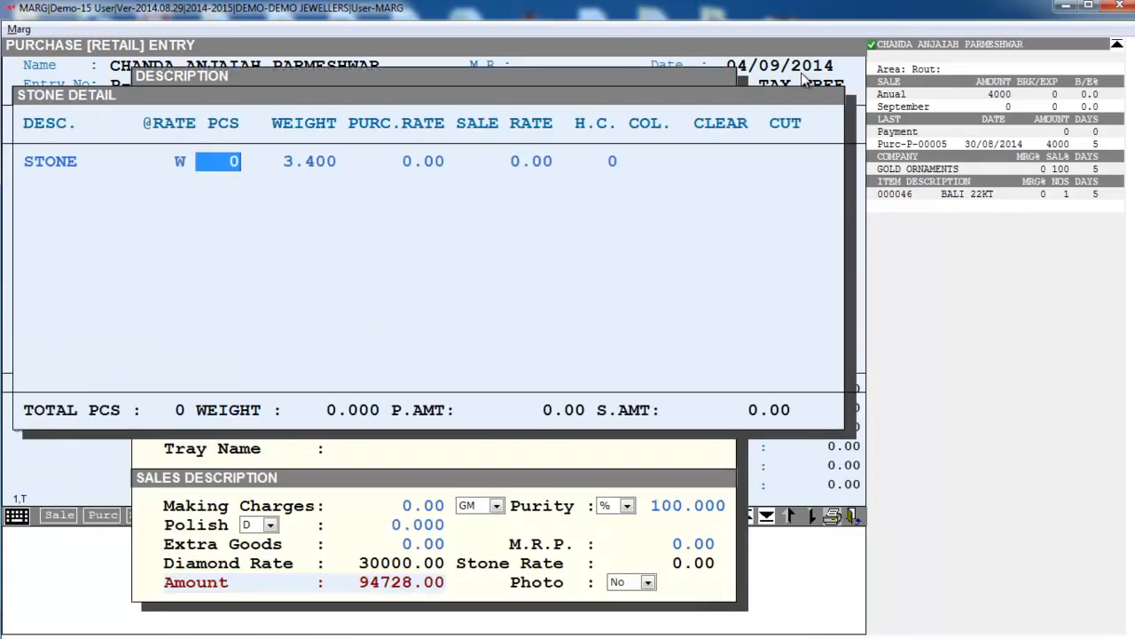
pyautogui.write('20')
pyautogui.press('Return')
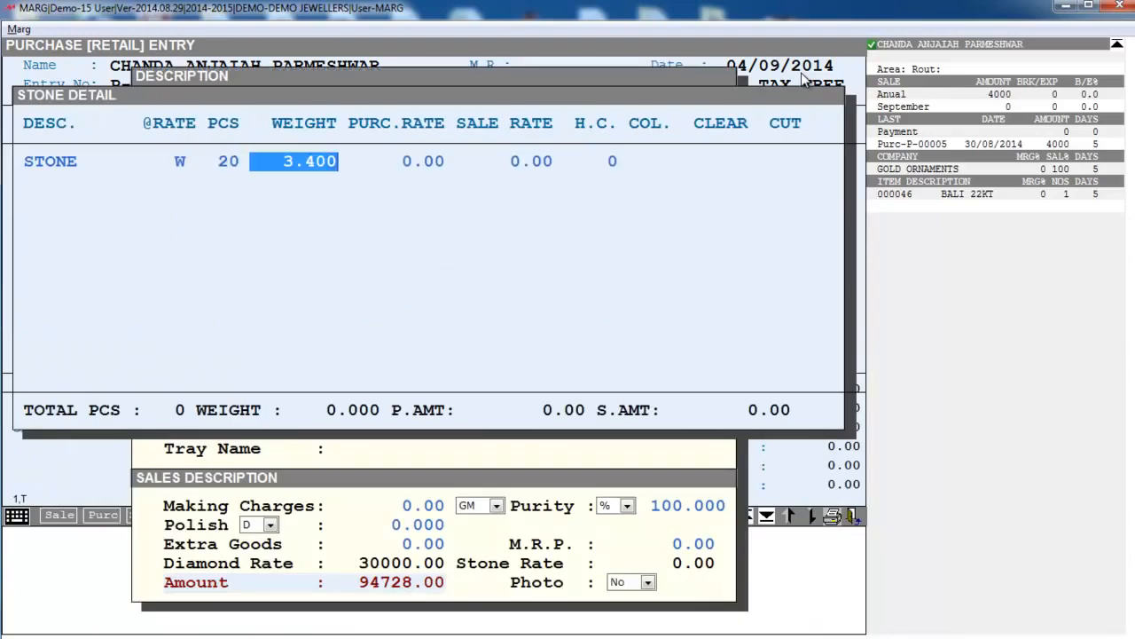
pyautogui.press('Return')
pyautogui.write('400 .')
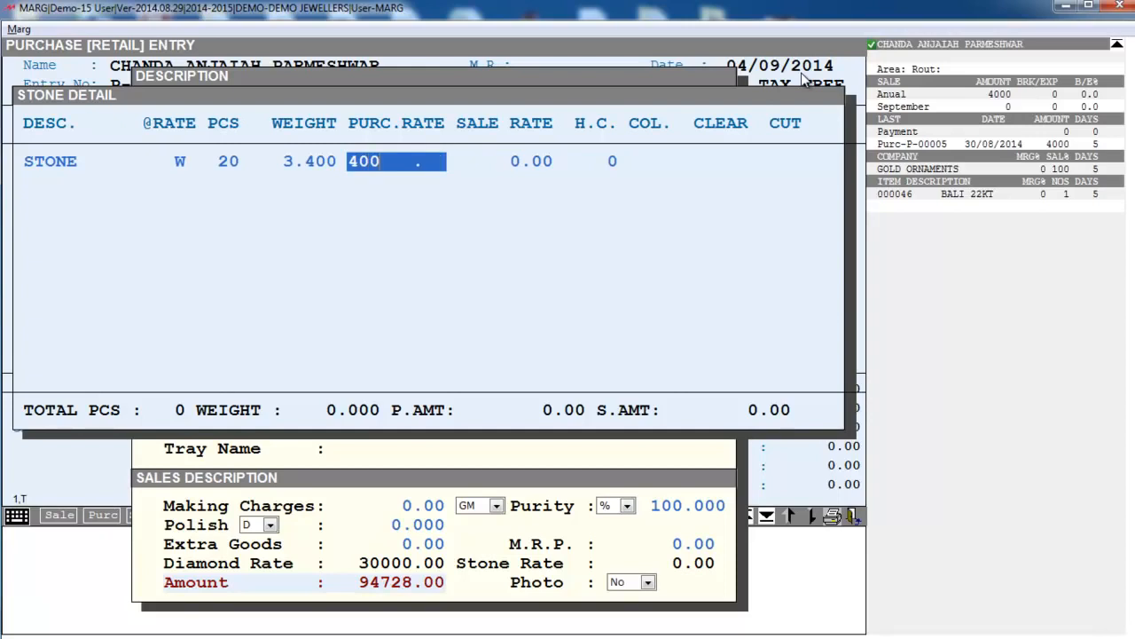
pyautogui.press('Return')
pyautogui.write('700')
pyautogui.press('Return')
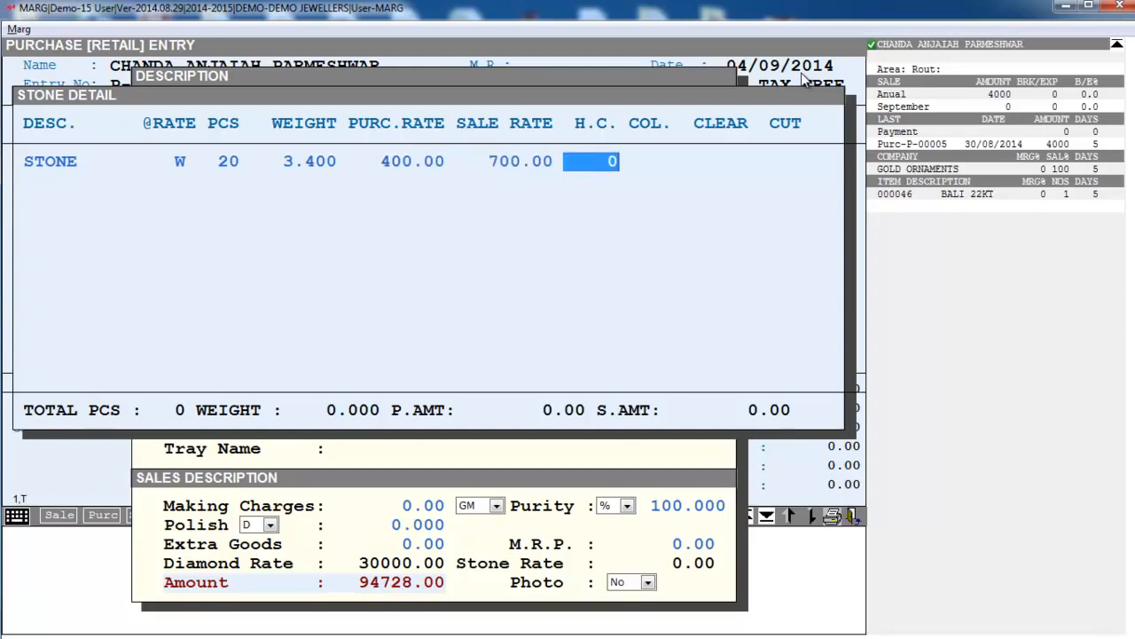
pyautogui.press('Return')
pyautogui.press('Return')
pyautogui.press('Return')
pyautogui.press('Return')
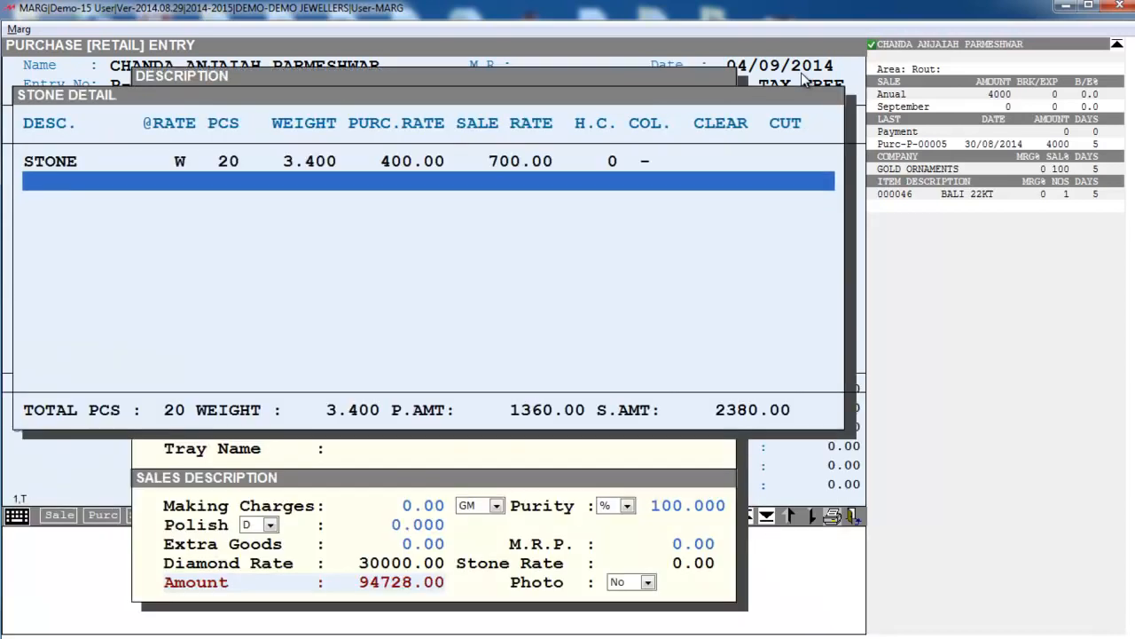
# - Keep the stone weight in carats and set the making charge to 30 per gram
pyautogui.press('Escape')
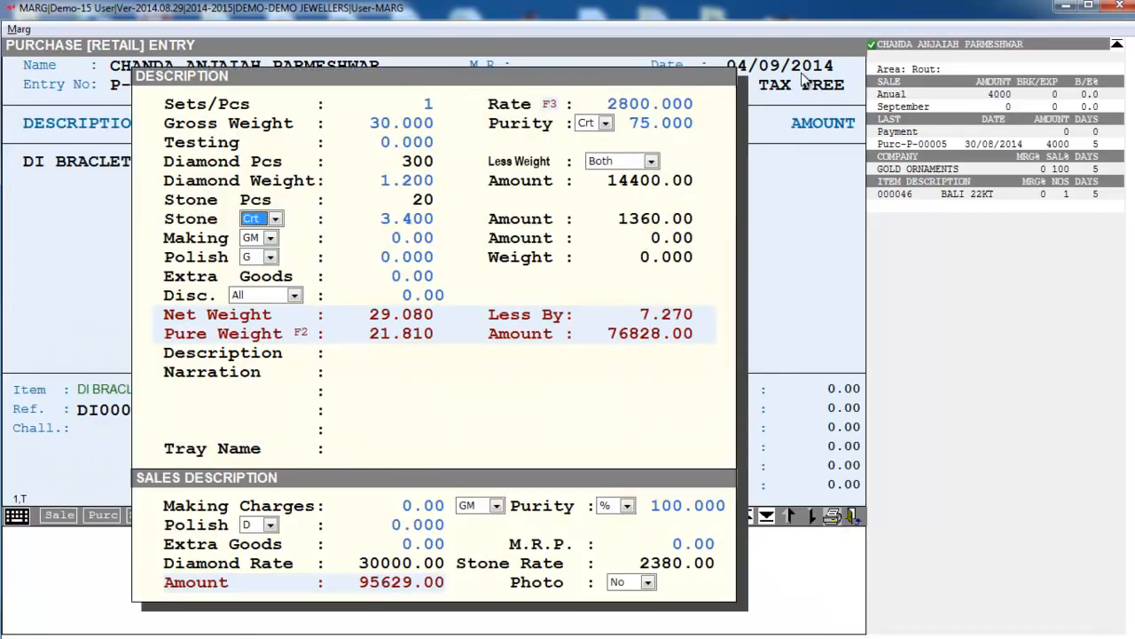
pyautogui.hotkey('alt', 'Down')
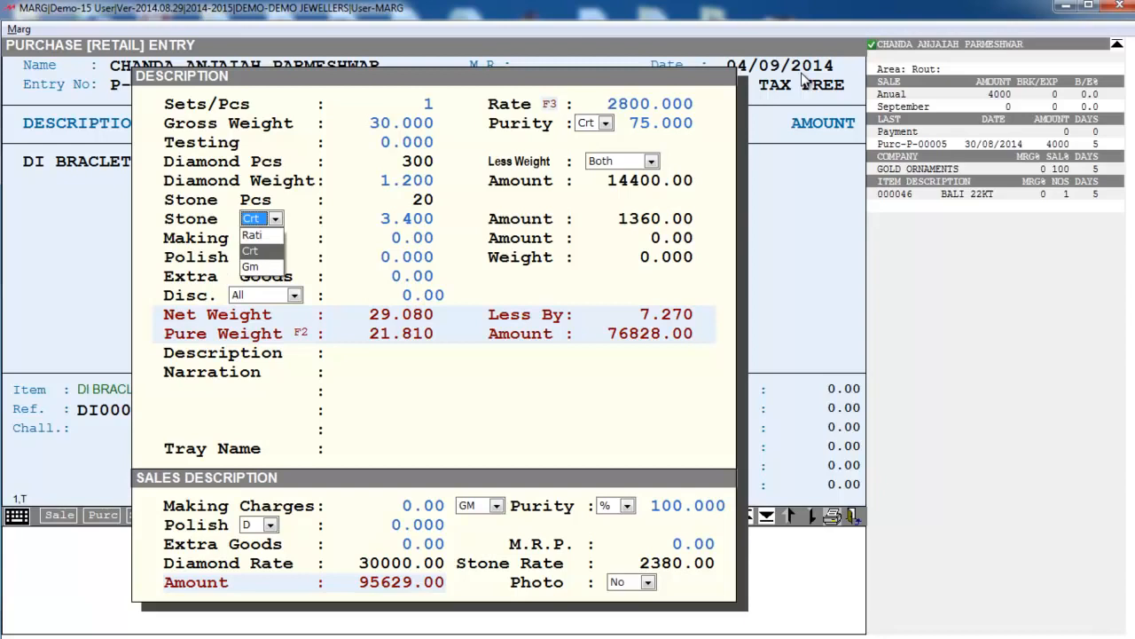
pyautogui.press('Up')
pyautogui.press('Down')
pyautogui.press('Down')
pyautogui.press('Up')
pyautogui.press('Up')
pyautogui.press('Down')
pyautogui.press('Return')
pyautogui.press('Return')
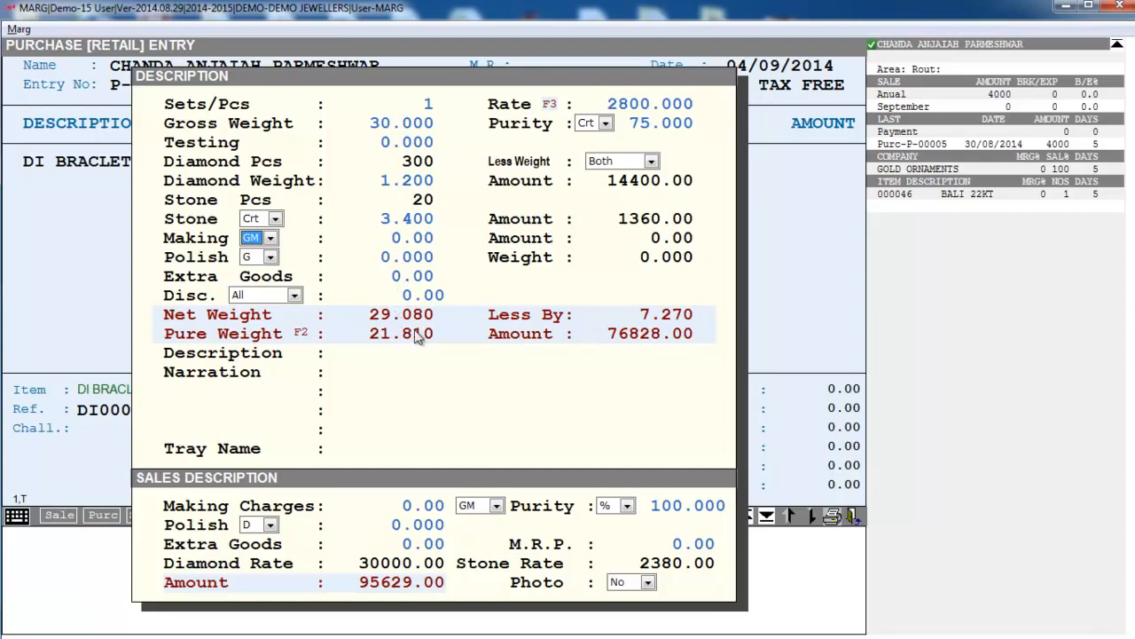
pyautogui.press('Return')
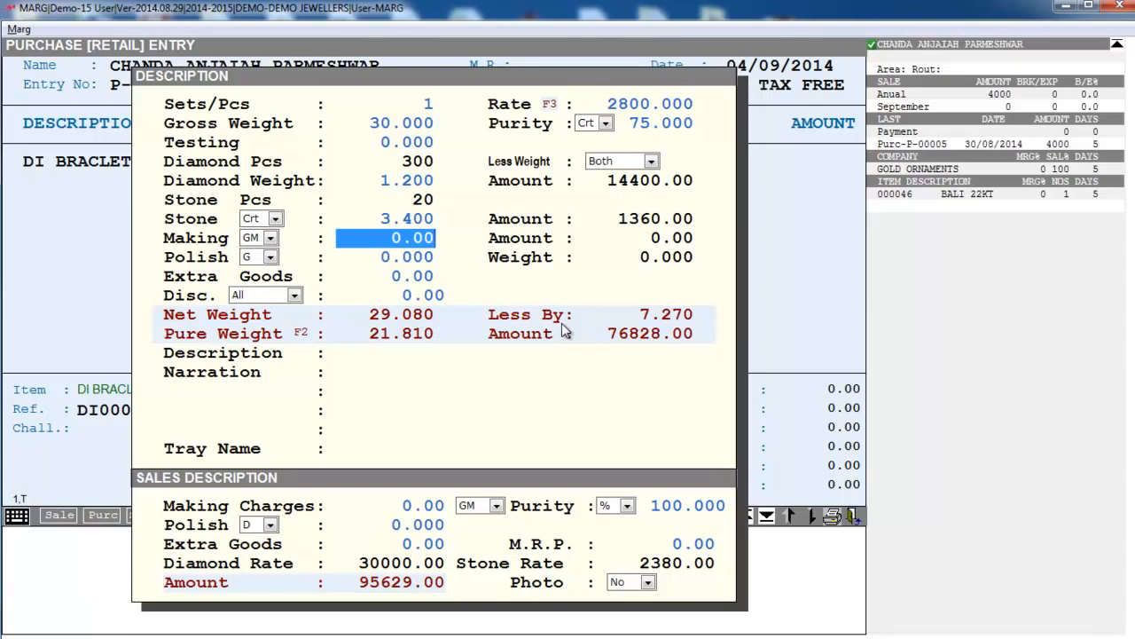
pyautogui.write('30')
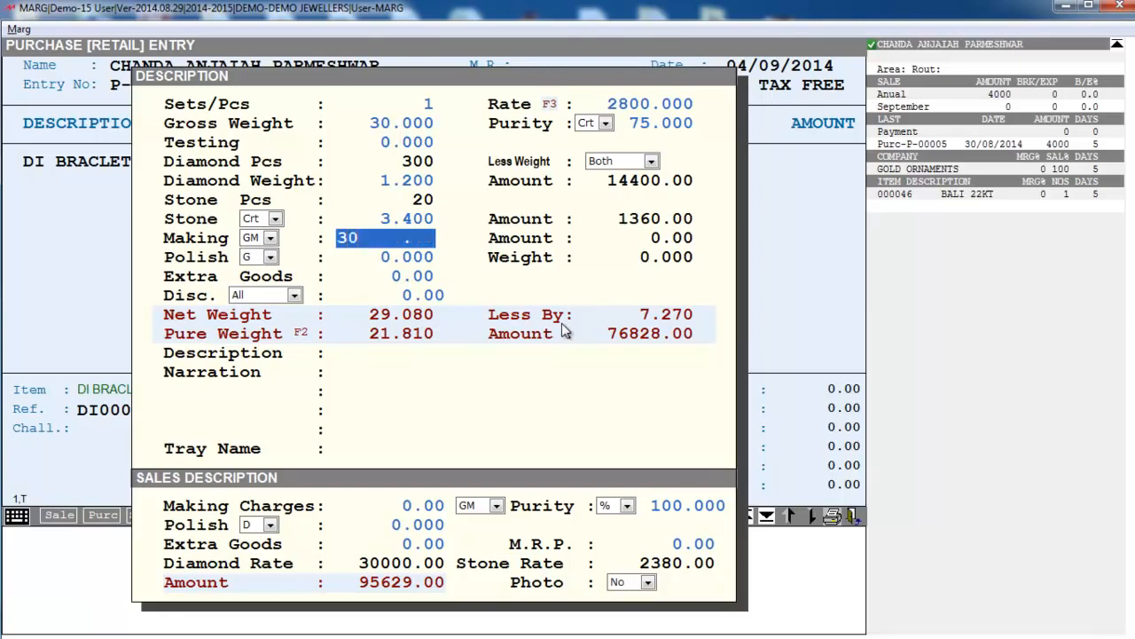
pyautogui.press('Return')
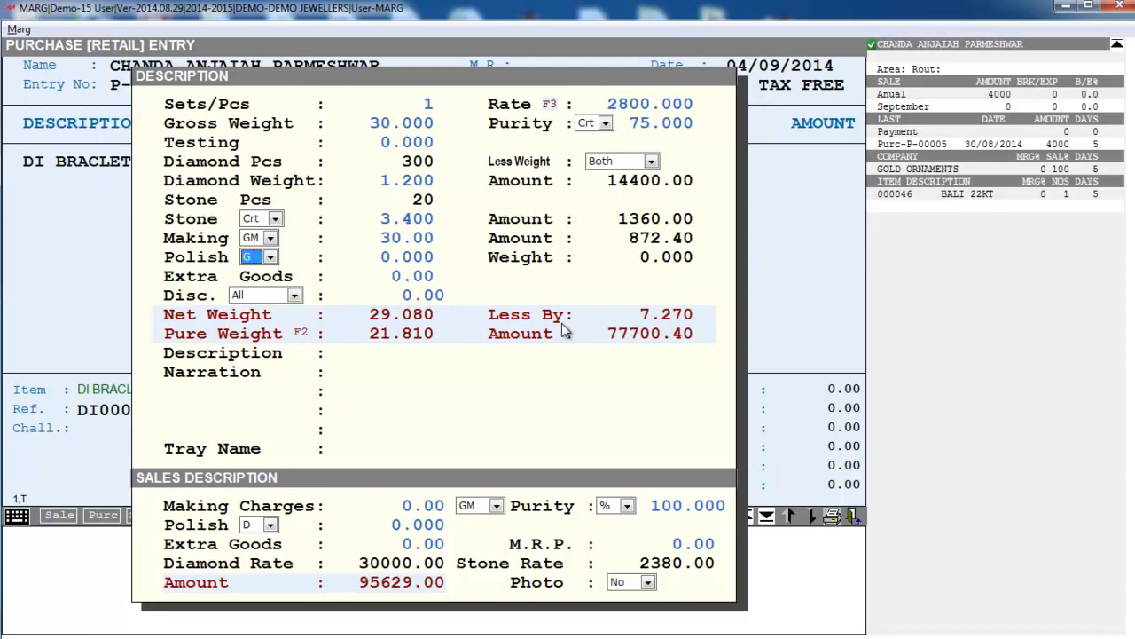
# - Charge polish at 3% and add 2000 of extra goods marked HM
pyautogui.hotkey('alt', 'Down')
pyautogui.press('Up')
pyautogui.press('Up')
pyautogui.press('Up')
pyautogui.press('Up')
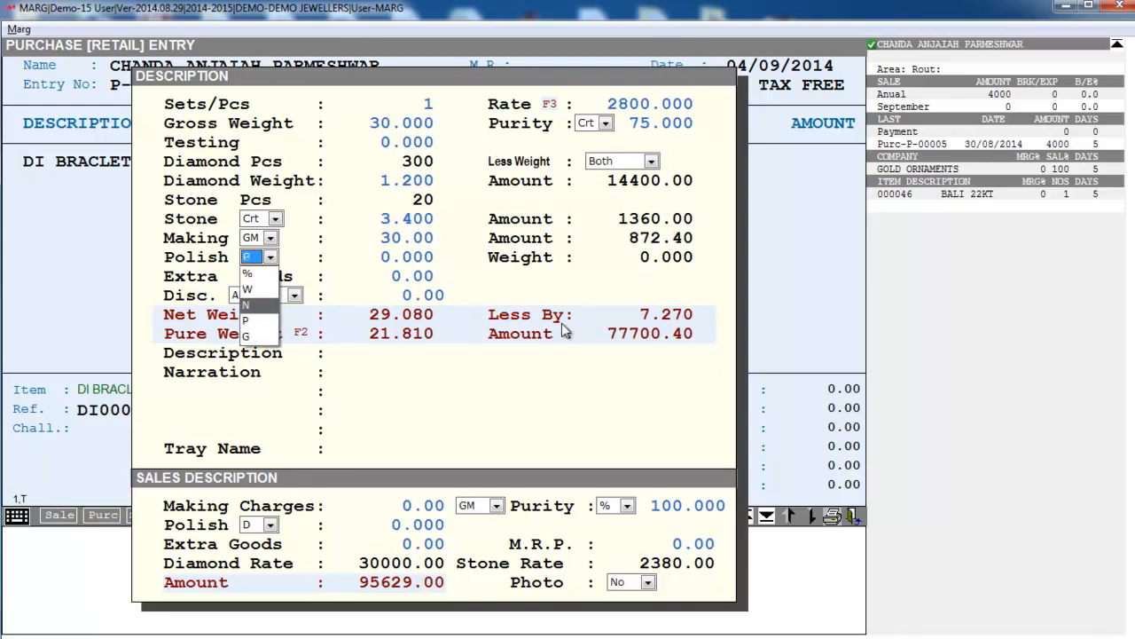
pyautogui.press('Return')
pyautogui.press('Return')
pyautogui.write('3   .')
pyautogui.press('Return')
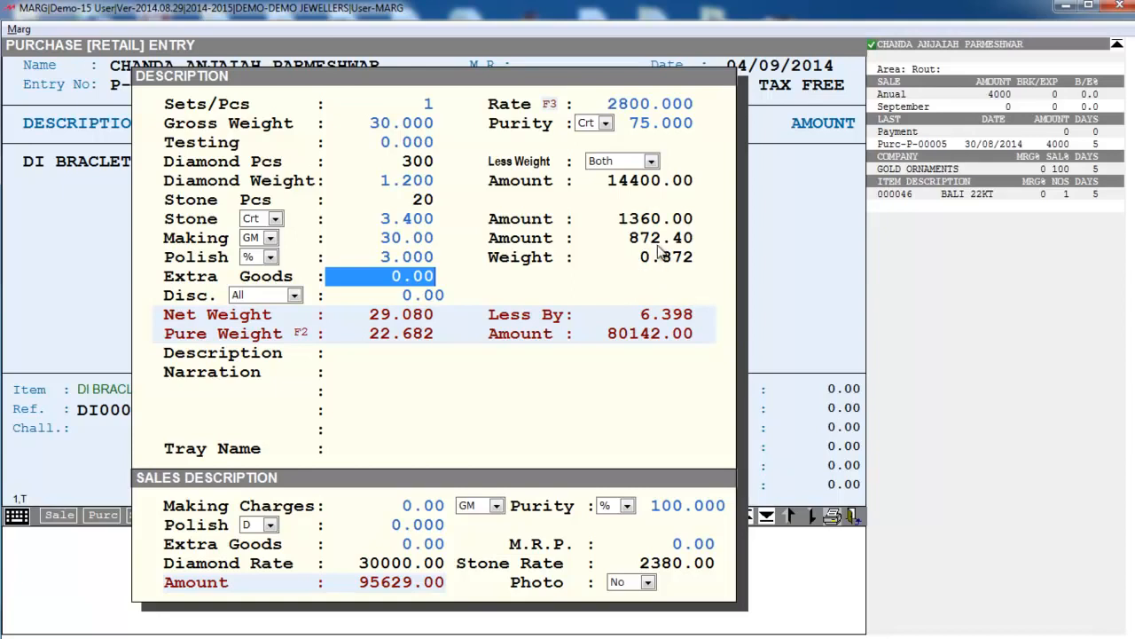
pyautogui.write('2000')
pyautogui.press('Return')
pyautogui.write('HM')
pyautogui.press('Return')
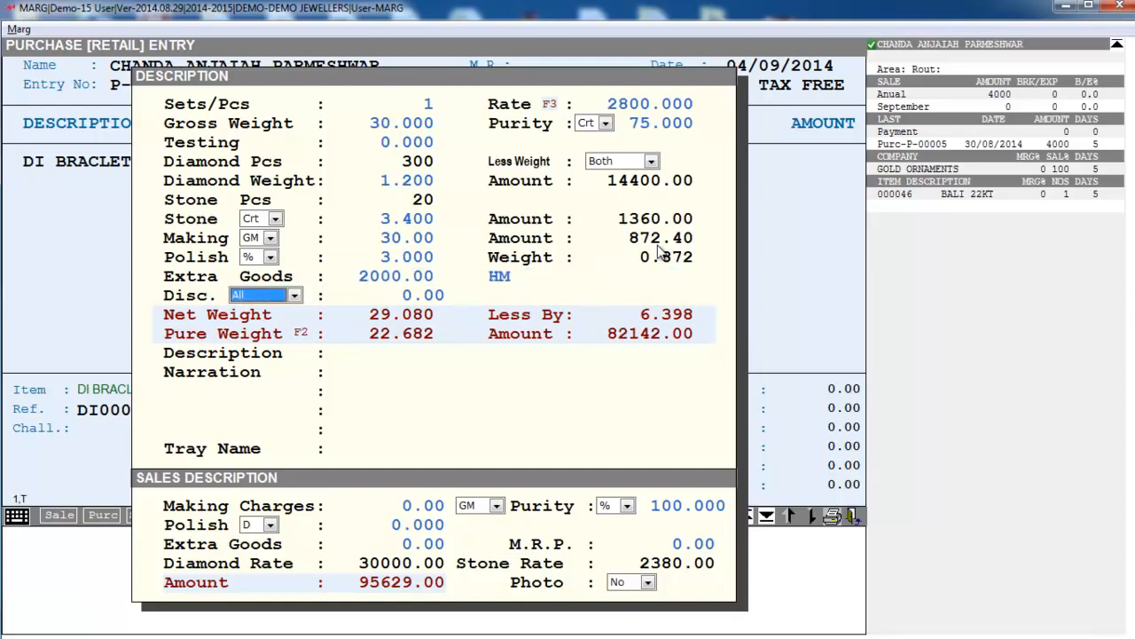
# - Leave the discount at zero and assign the bracelet to tray 30
pyautogui.press('Return')
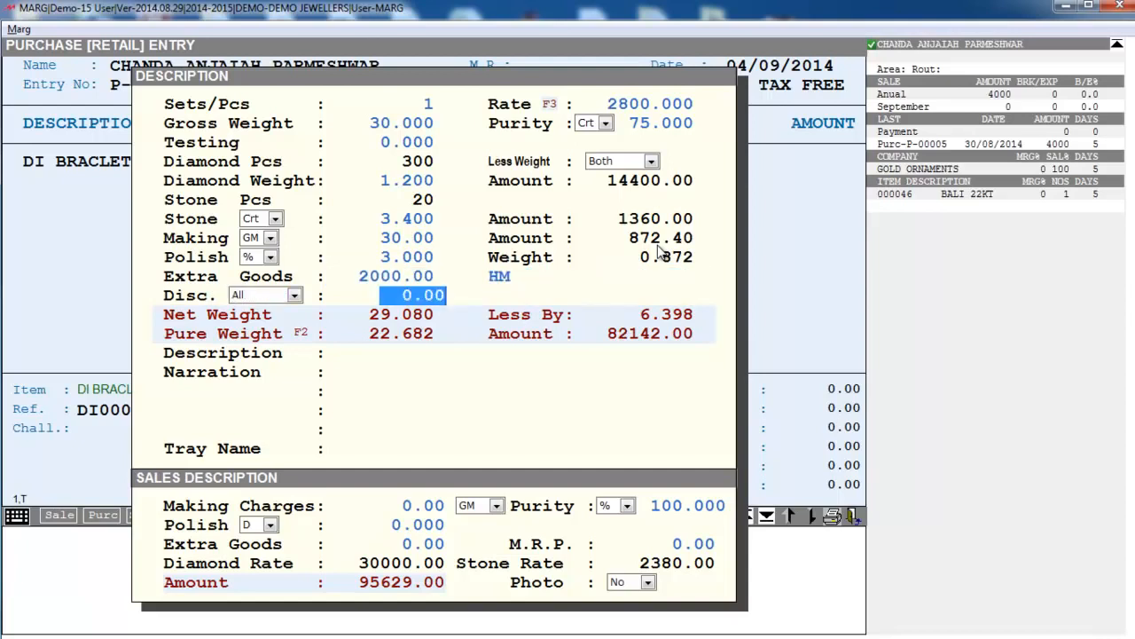
pyautogui.press('Return')
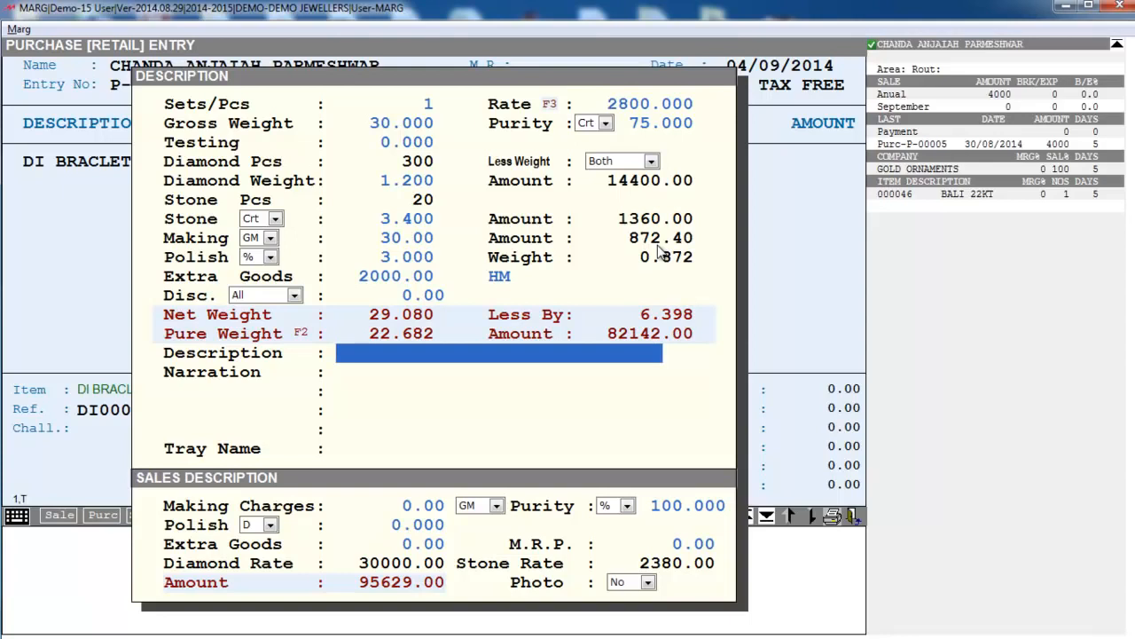
pyautogui.press('Return')
pyautogui.press('Return')
pyautogui.press('Return')
pyautogui.press('Return')
pyautogui.press('Return')
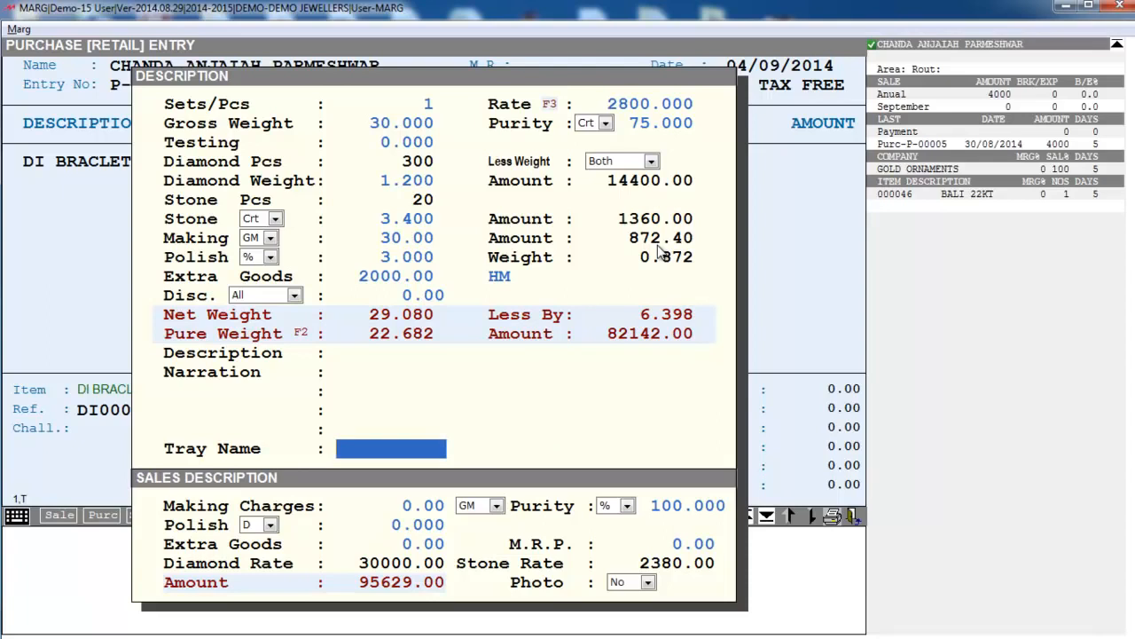
pyautogui.write('30')
pyautogui.press('Return')
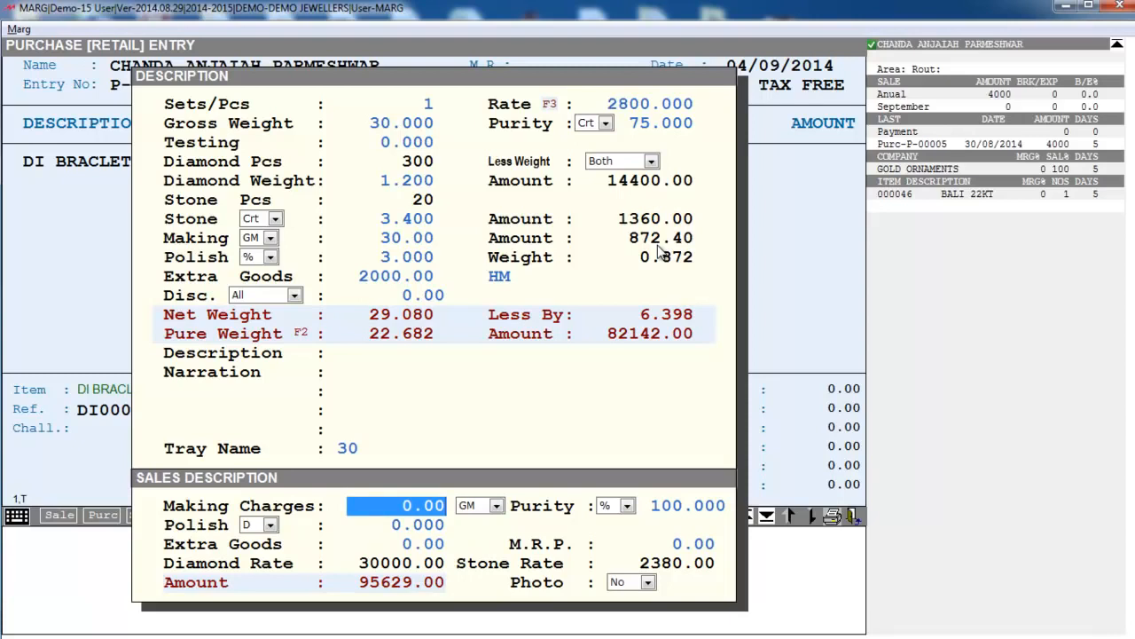
# - Set sales making charges of 50 per gram, purity 75, polish 7% and extra goods 3000
pyautogui.write('50')
pyautogui.press('Return')
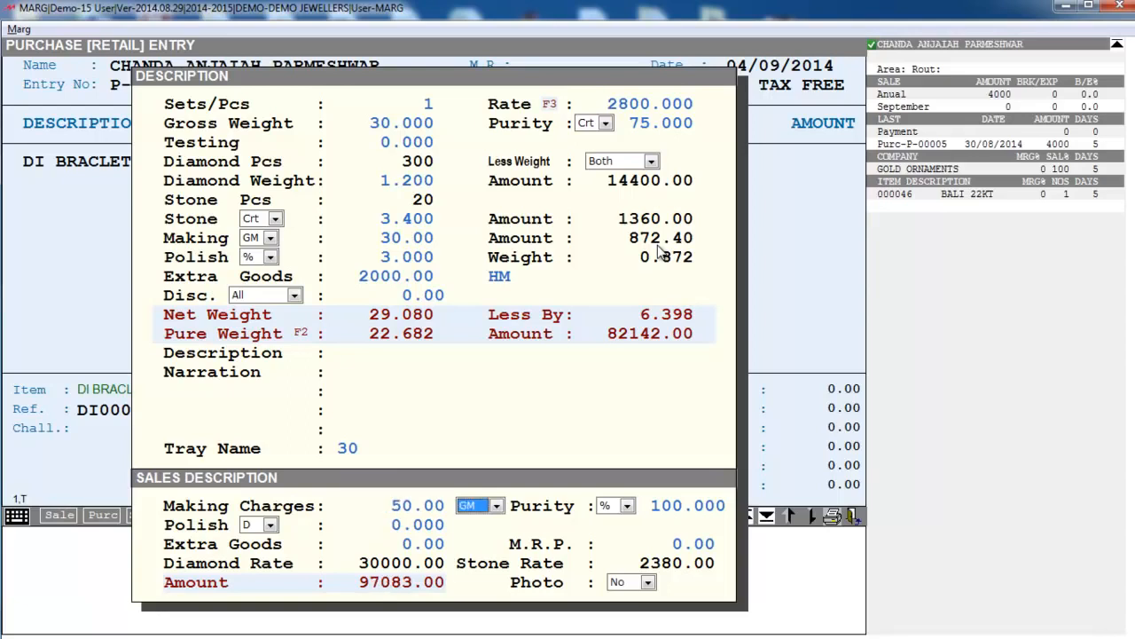
pyautogui.press('space')
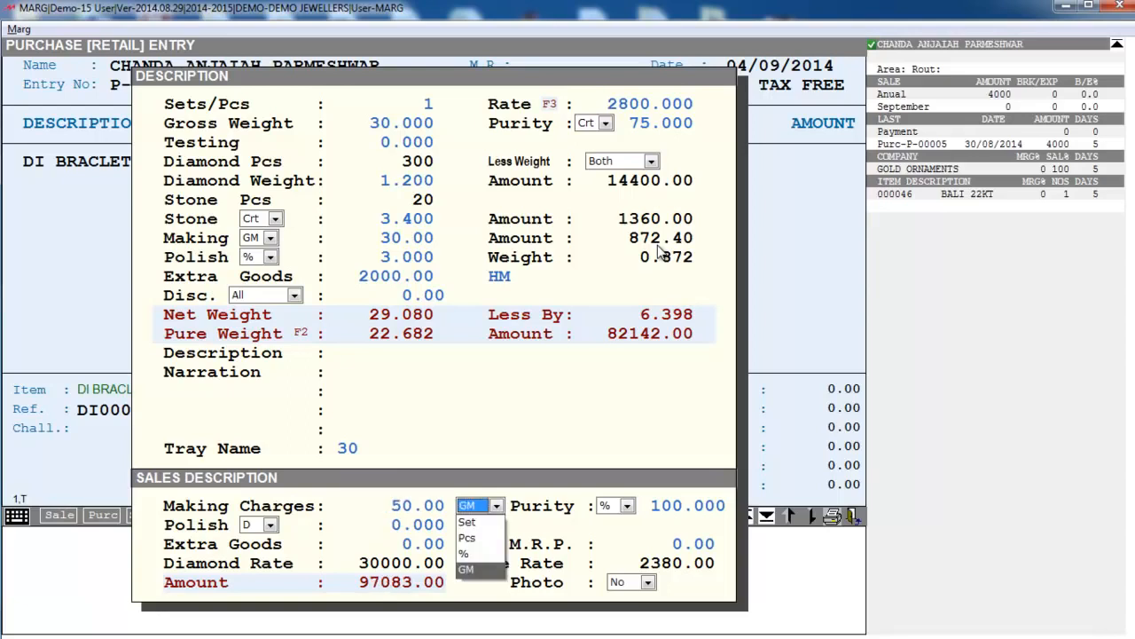
pyautogui.press('Return')
pyautogui.press('Return')
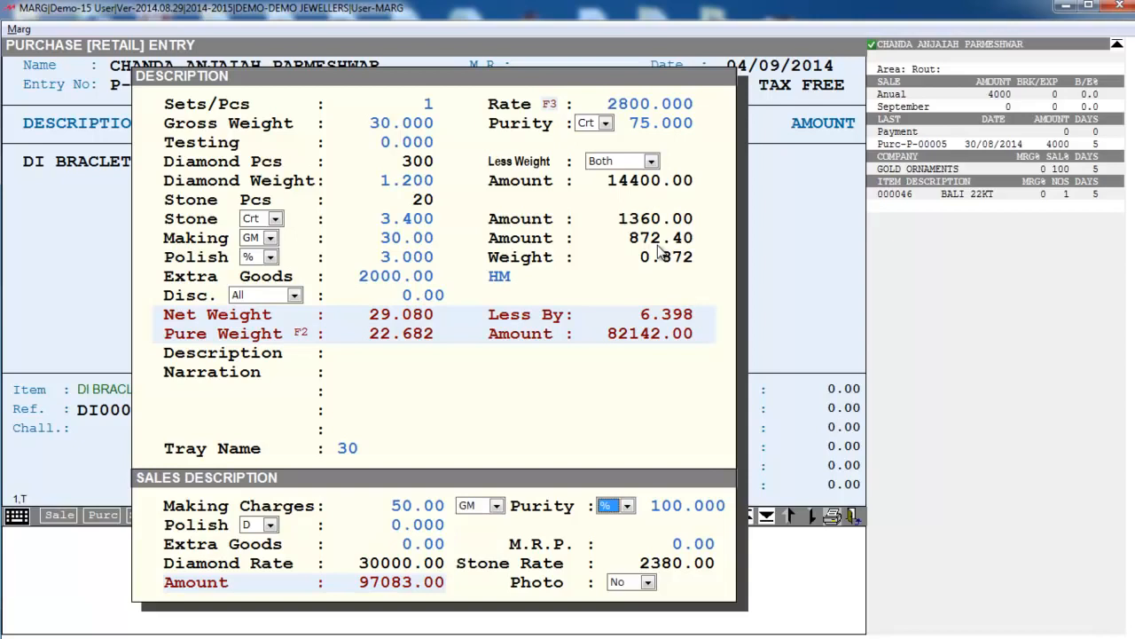
pyautogui.press('Return')
pyautogui.press('Return')
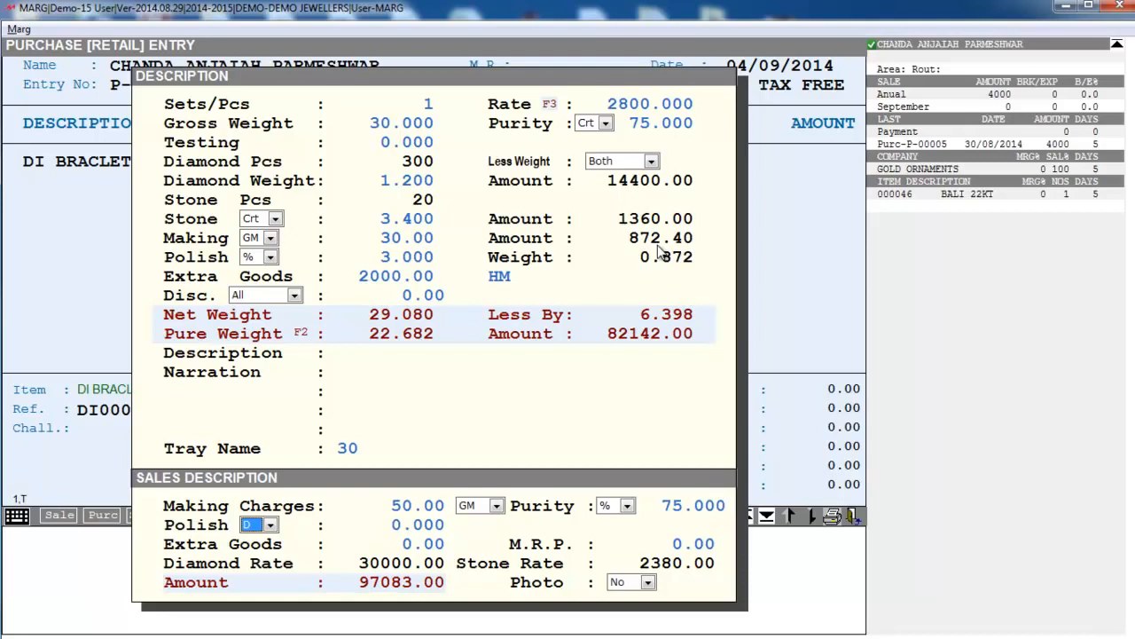
pyautogui.press('space')
pyautogui.press('Up')
pyautogui.press('Up')
pyautogui.press('Up')
pyautogui.press('Up')
pyautogui.press('Up')
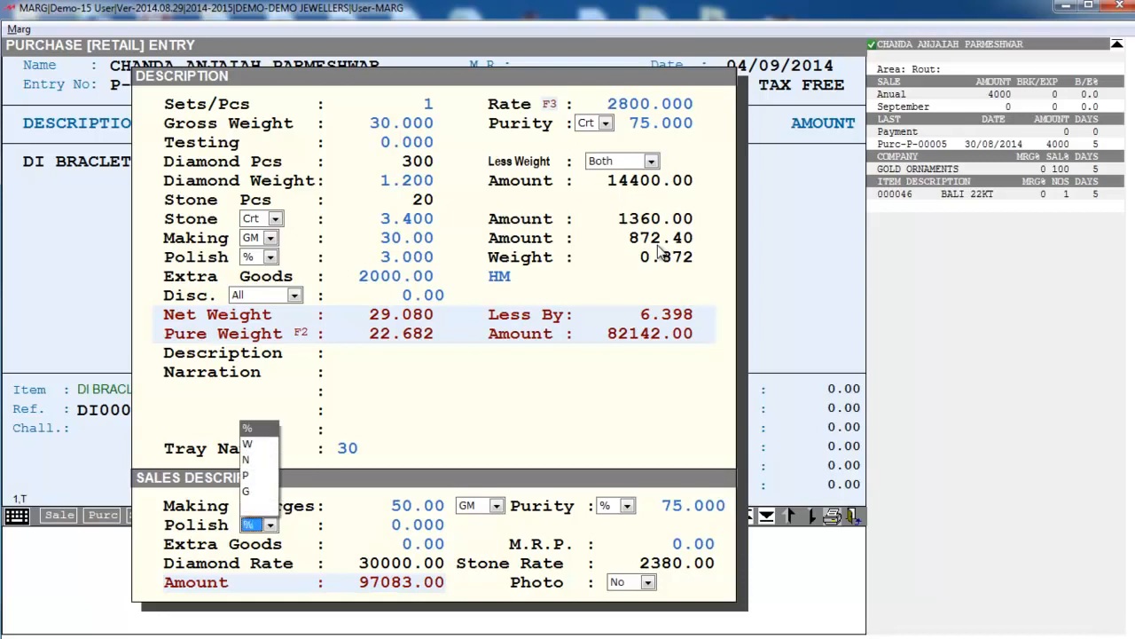
pyautogui.press('Return')
pyautogui.press('Return')
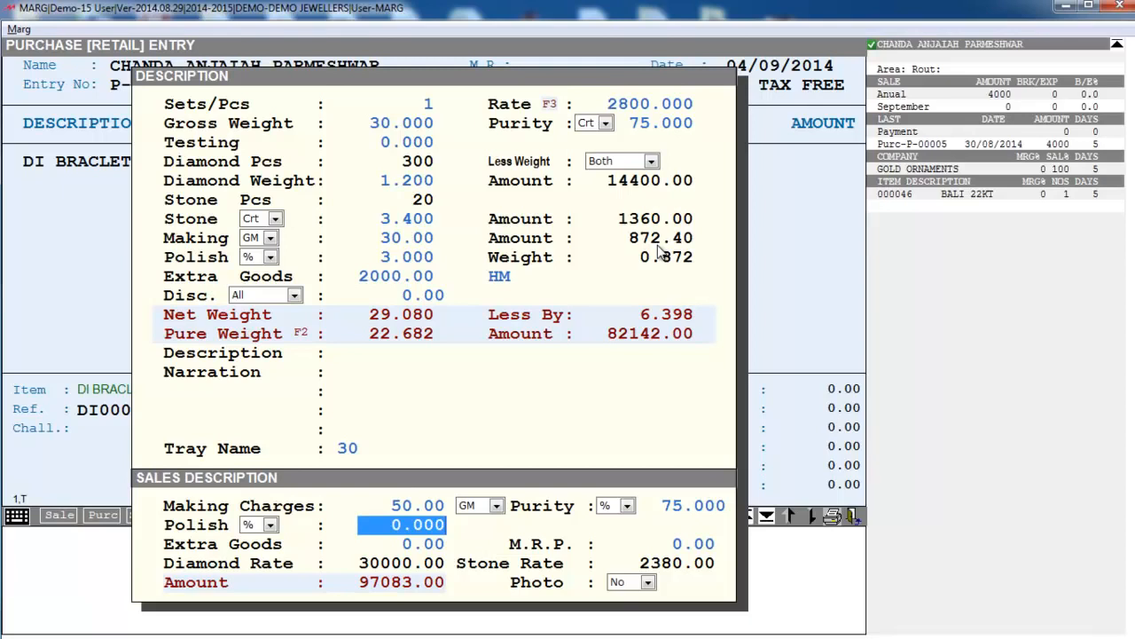
pyautogui.press('BackSpace')
pyautogui.write('7')
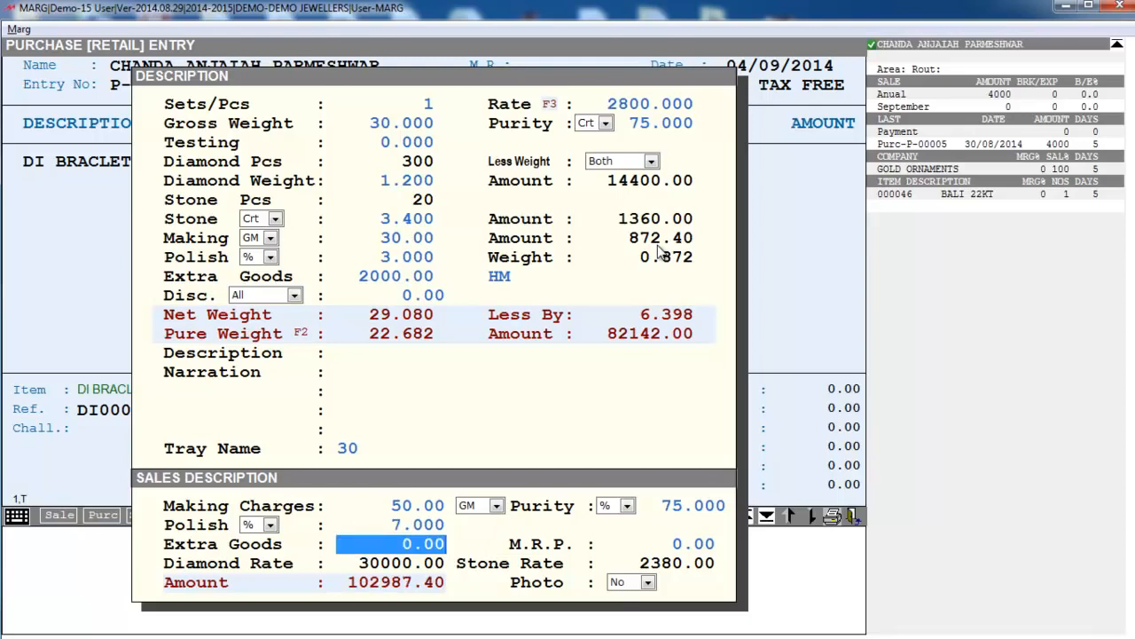
pyautogui.write('3000')
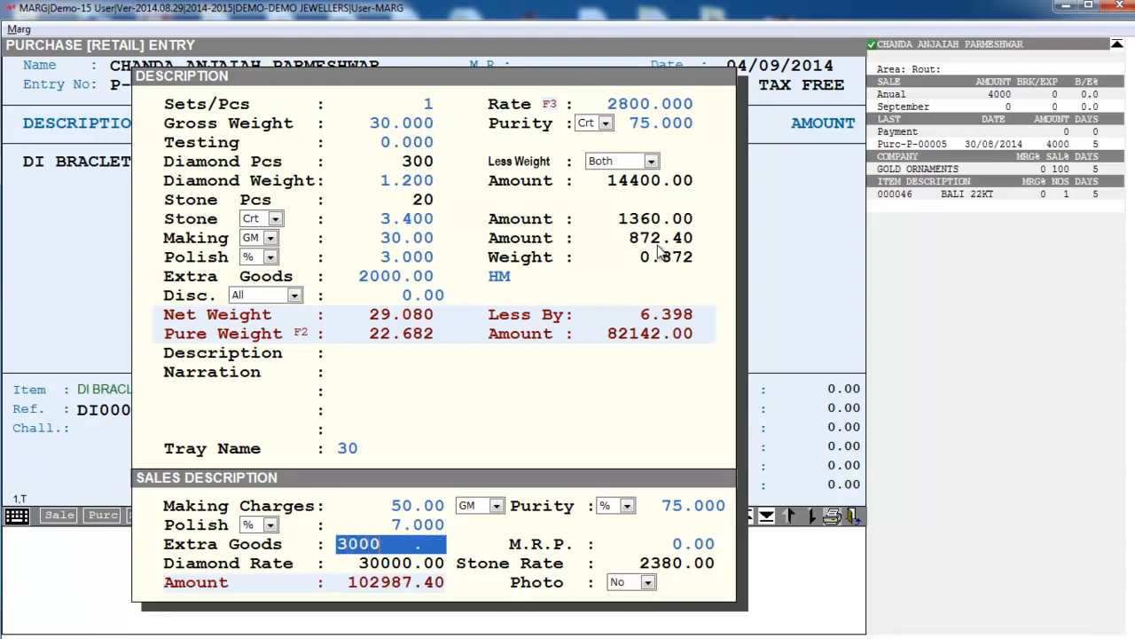
pyautogui.press('Return')
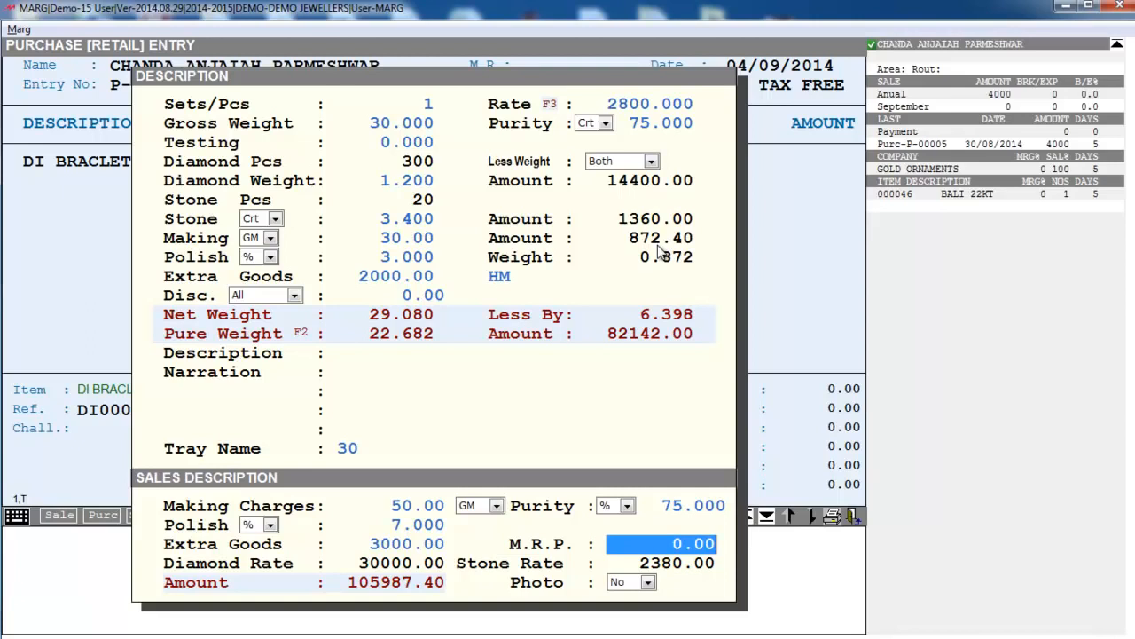
# - Leave M.R.P. at zero and set Photo to Yes
pyautogui.press('Return')
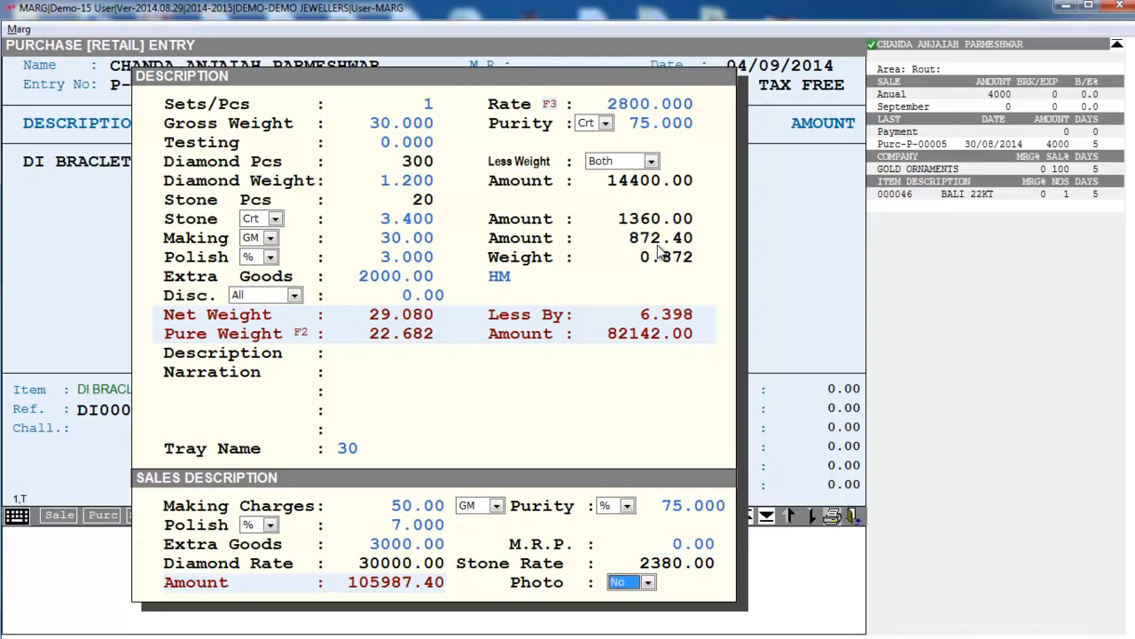
pyautogui.press('space')
pyautogui.press('Down')
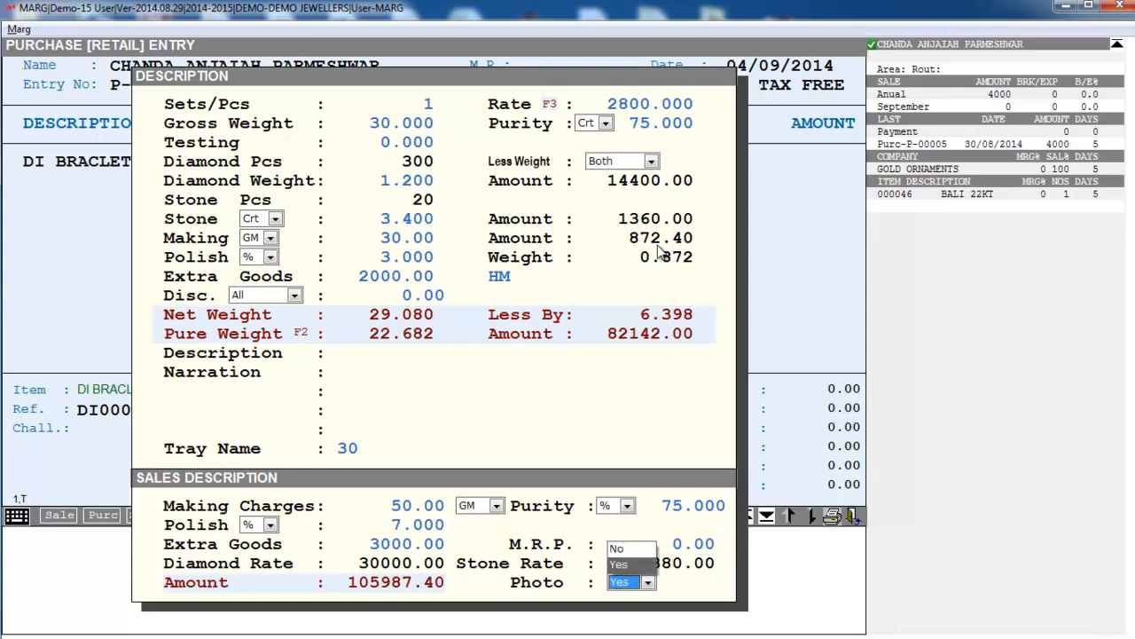
pyautogui.press('Return')
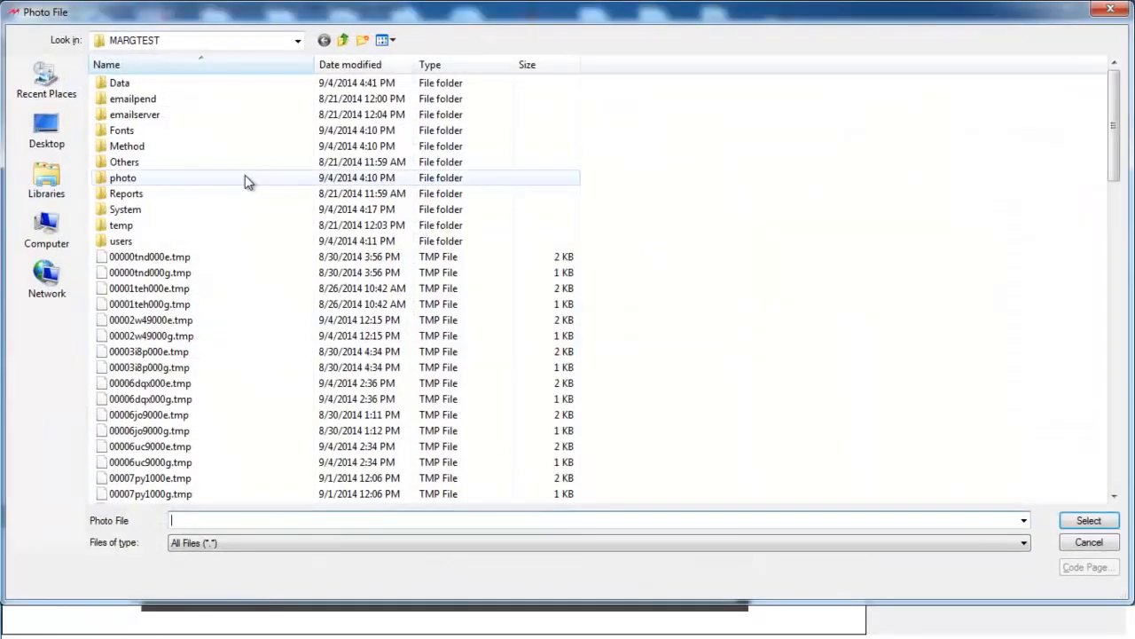
# - Select photo 201 from the jewellery photo folder as the bracelet's picture
pyautogui.doubleClick(155, 183)
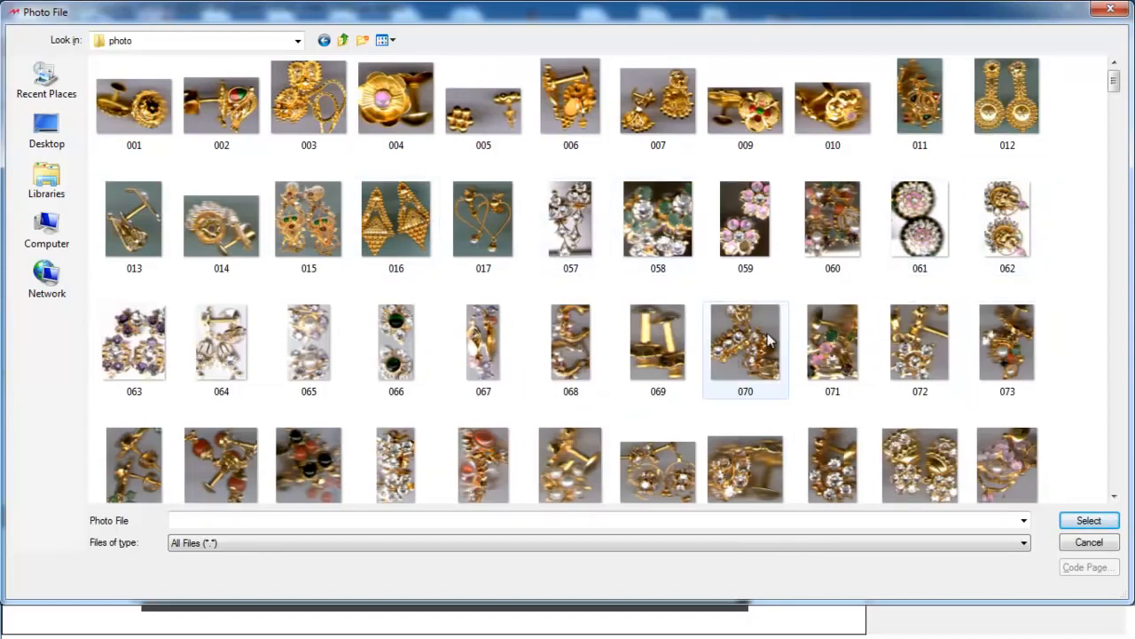
pyautogui.click(1115, 497)
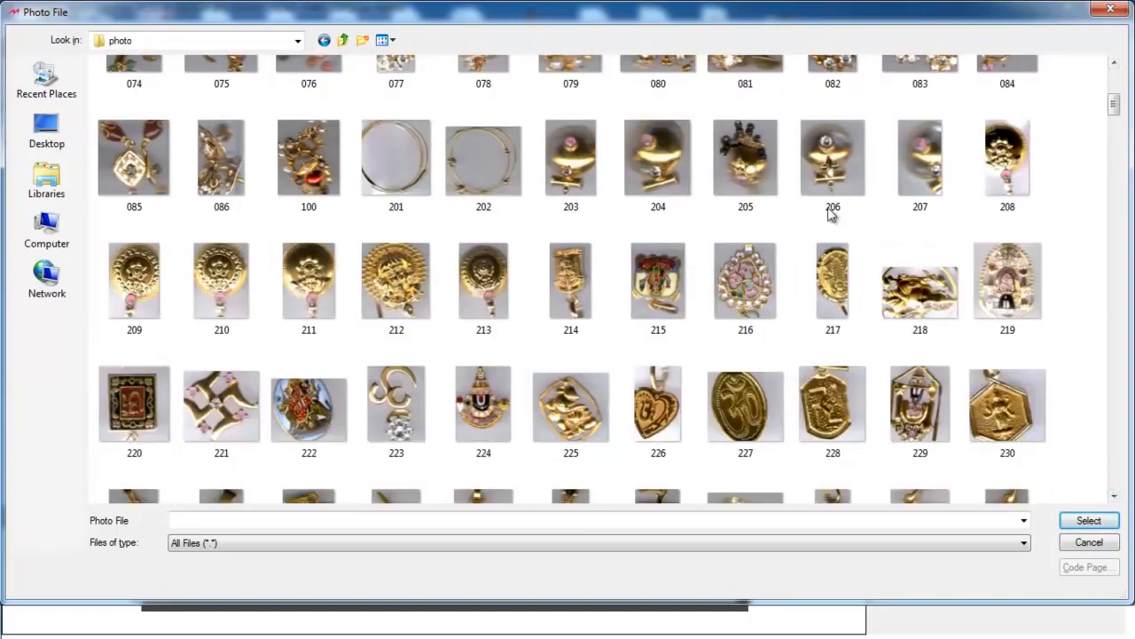
pyautogui.click(405, 150)
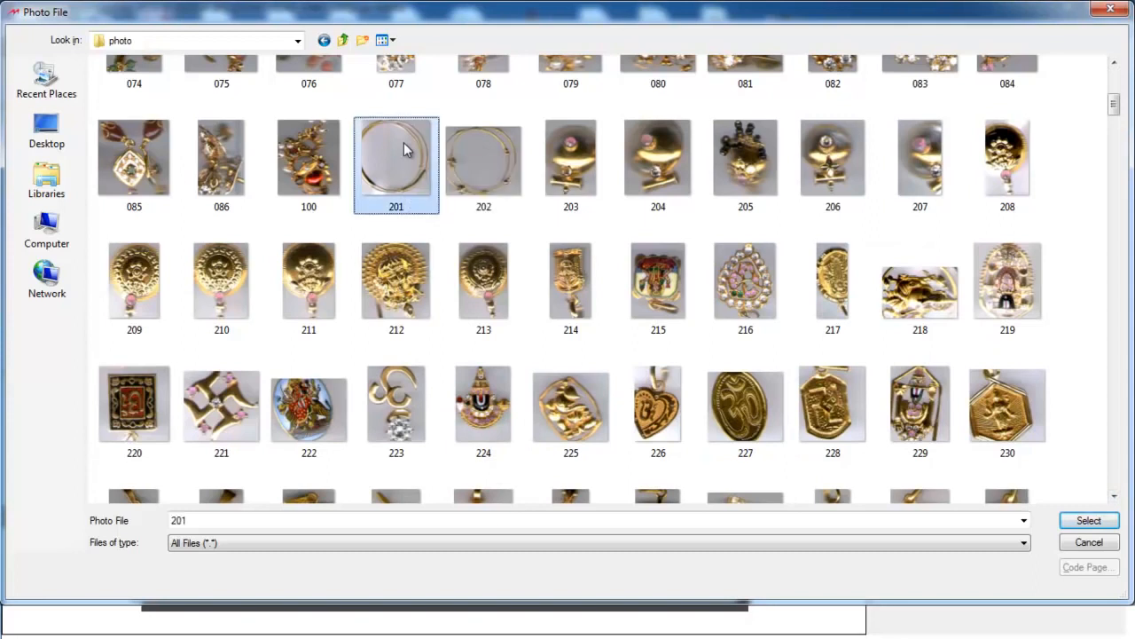
pyautogui.click(1090, 521)
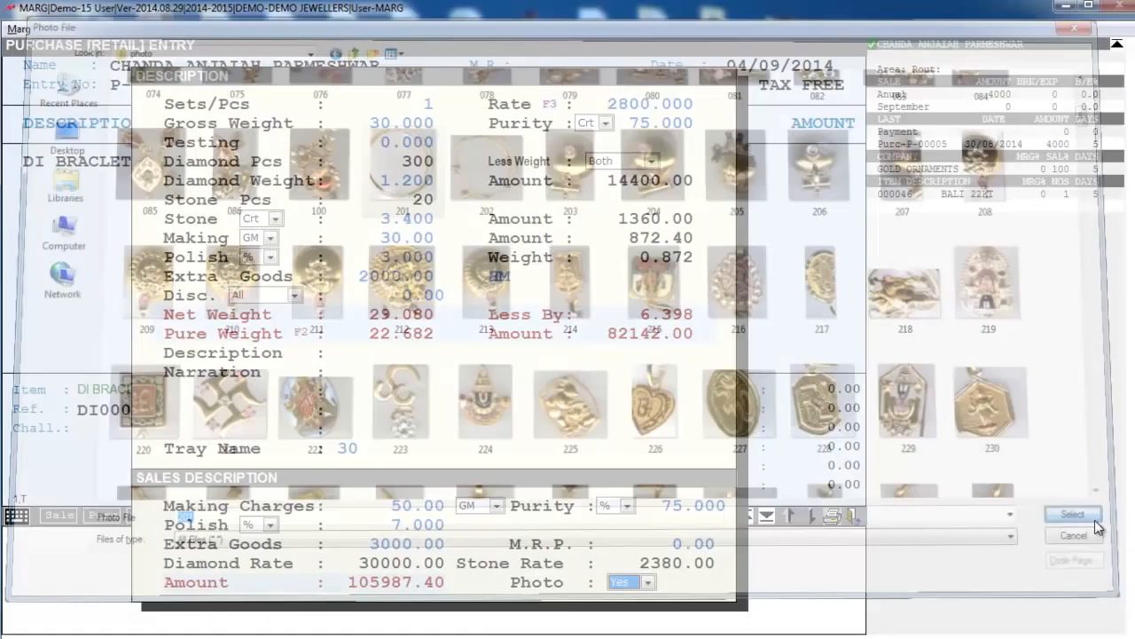
# - Add the bracelet to the bill with zero discount and save the purchase bill
pyautogui.press('Return')
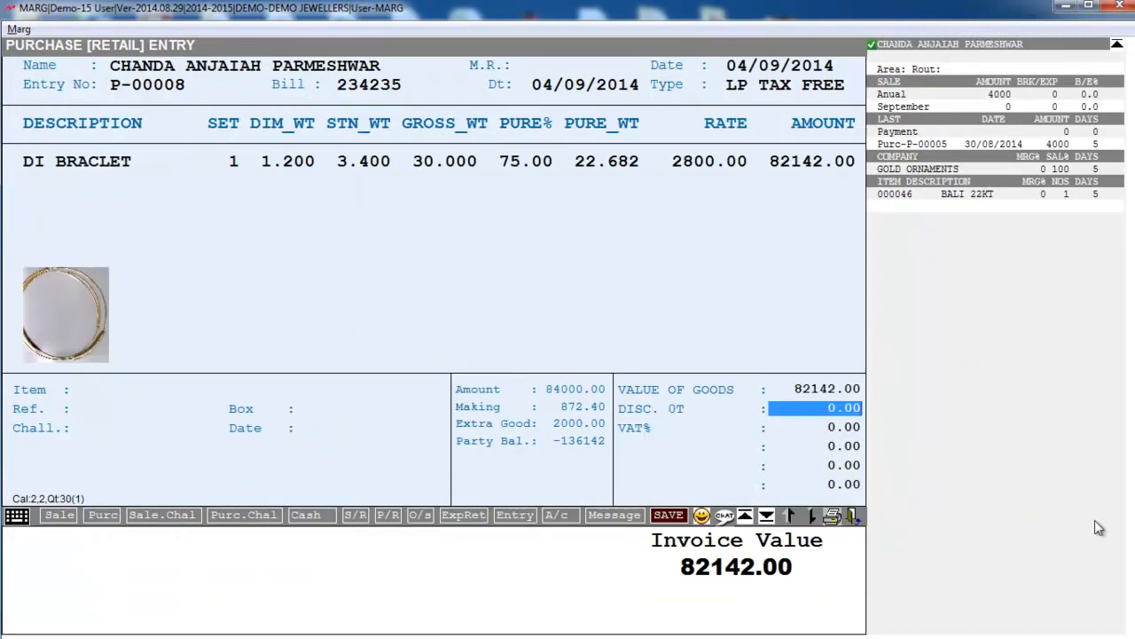
pyautogui.press('Return')
pyautogui.press('Right')
pyautogui.press('Right')
pyautogui.press('Return')
pyautogui.press('Return')
pyautogui.press('Return')
pyautogui.press('Return')
pyautogui.press('Return')
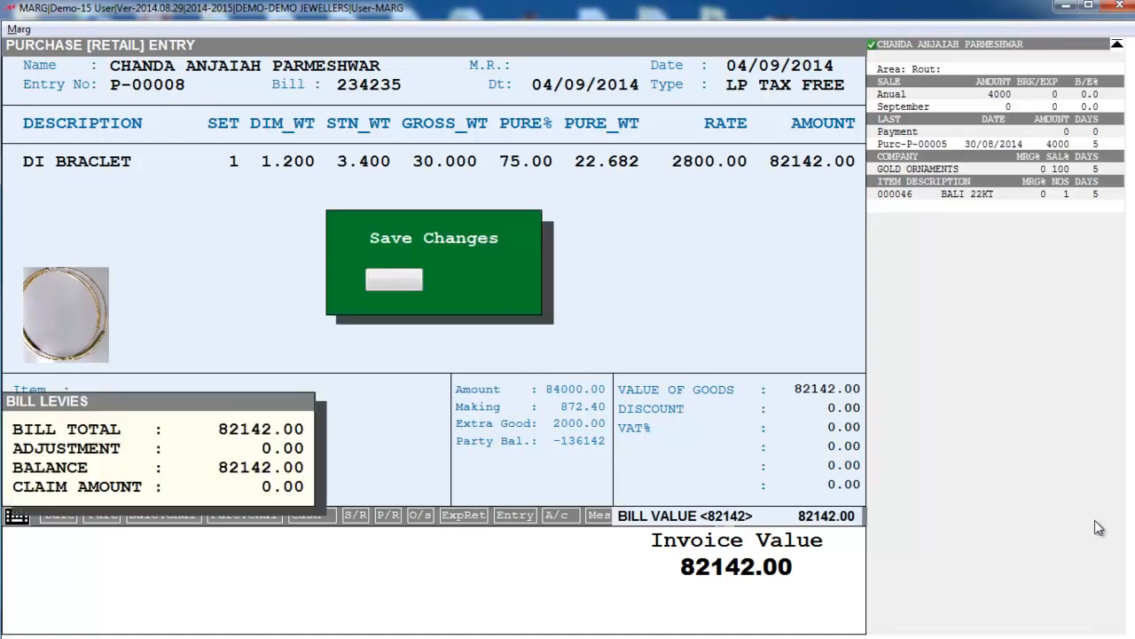
pyautogui.press('Return')
# - Print the DI BRACLET barcode label to PDF via doPDF and return to the dashboard
pyautogui.press('Right')
pyautogui.press('Right')
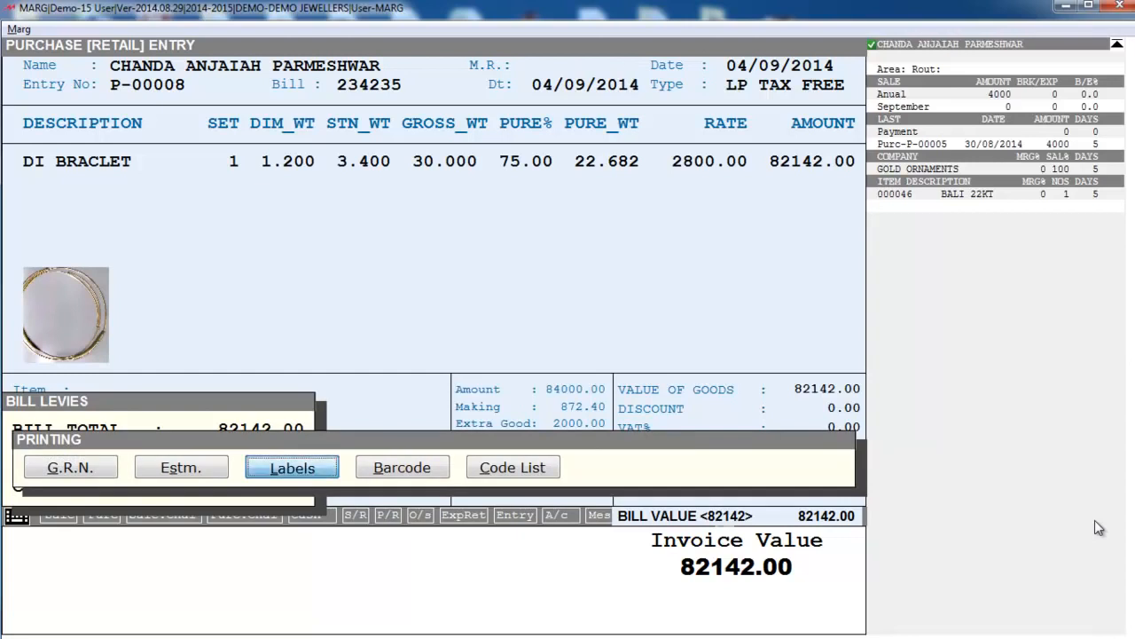
pyautogui.press('Return')
pyautogui.press('Return')
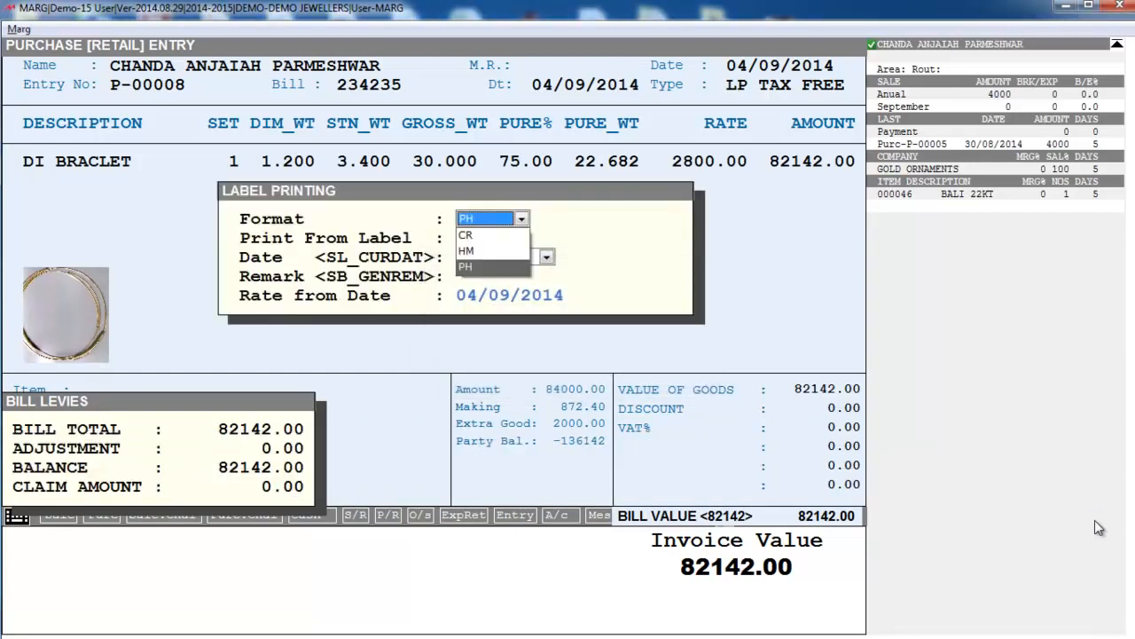
pyautogui.press('Return')
pyautogui.press('Return')
pyautogui.press('Return')
pyautogui.press('Return')
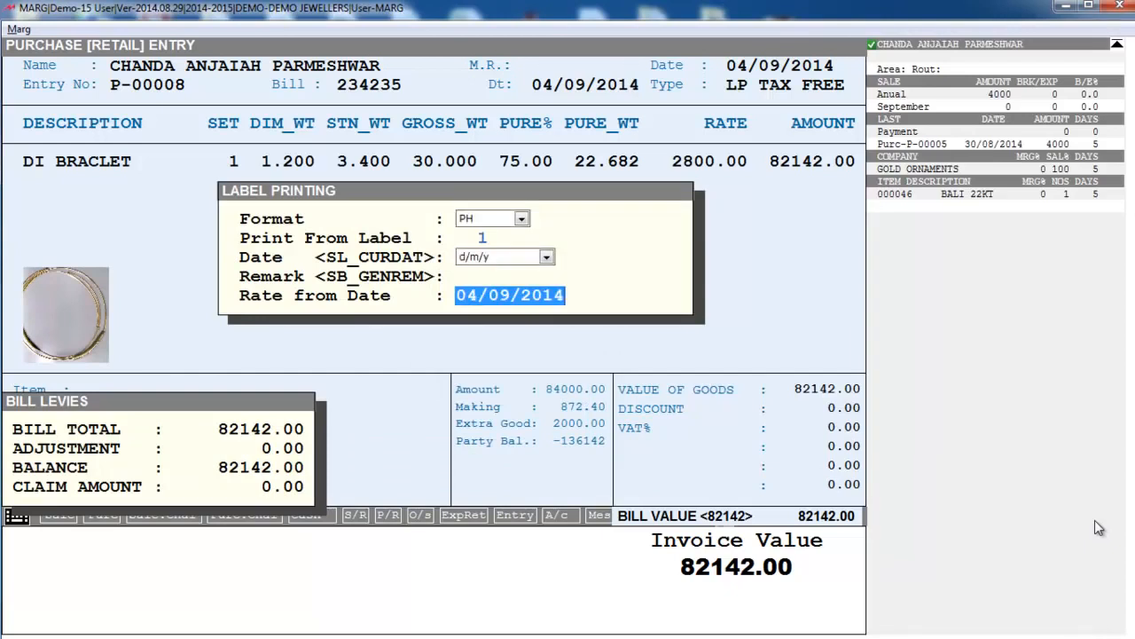
pyautogui.press('Return')
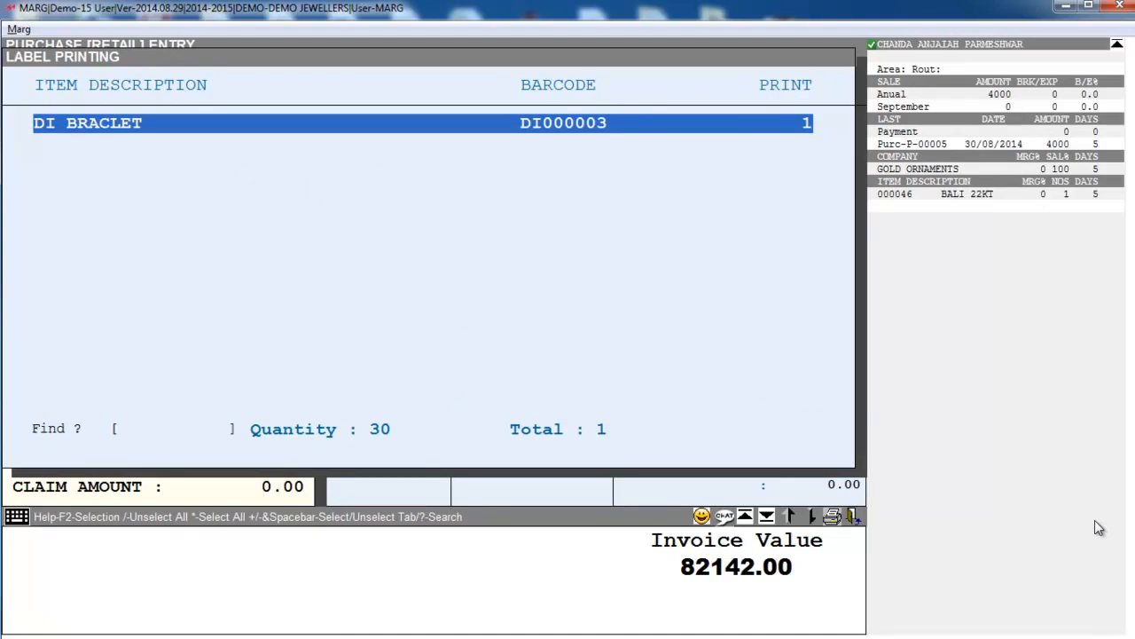
pyautogui.press('Return')
pyautogui.press('Right')
pyautogui.press('Return')
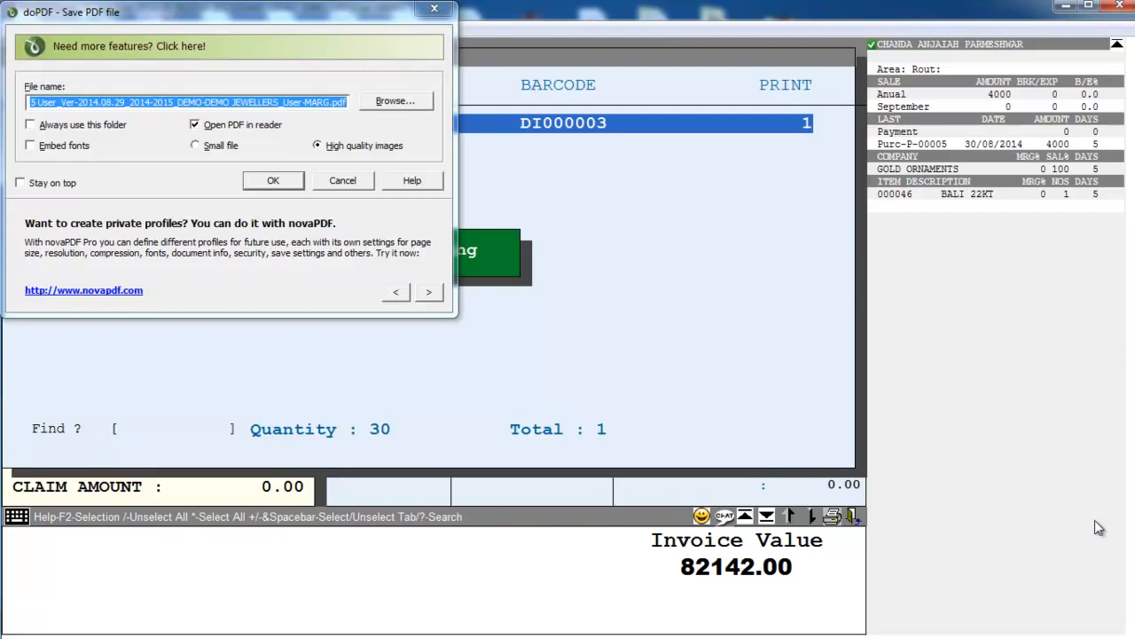
pyautogui.click(274, 183)
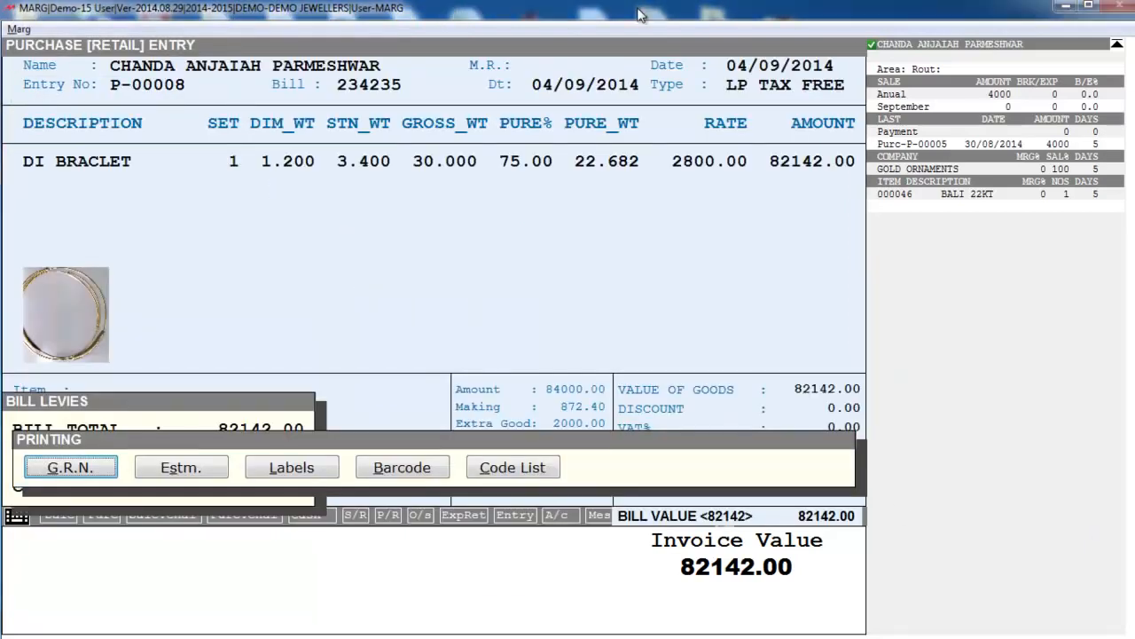
pyautogui.press('Escape')
pyautogui.press('Escape')
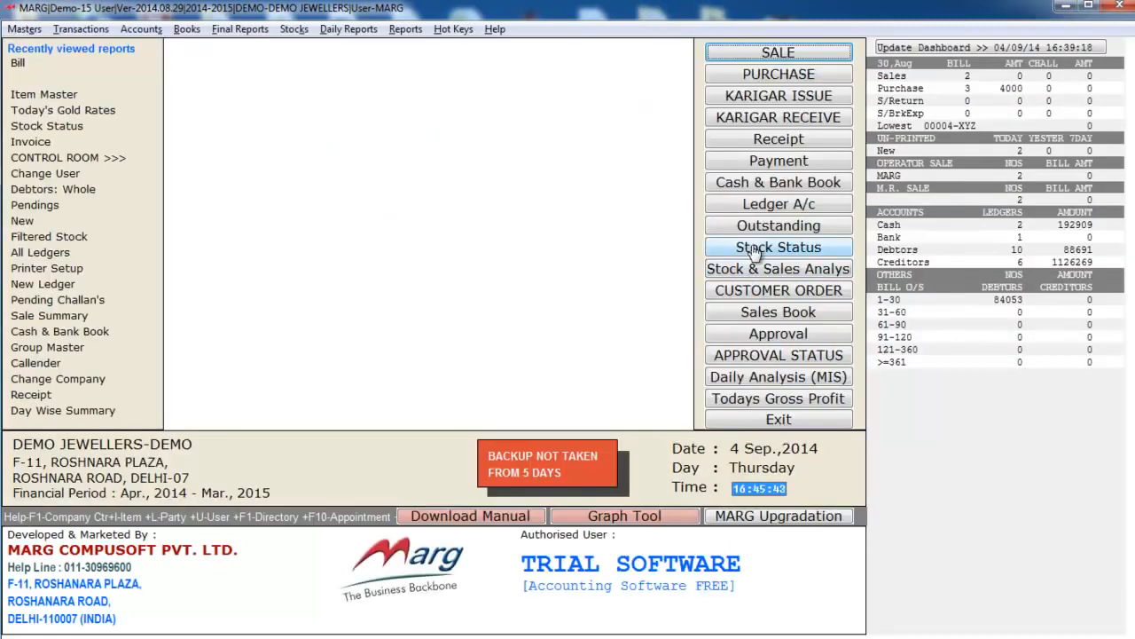
pyautogui.click(744, 250)
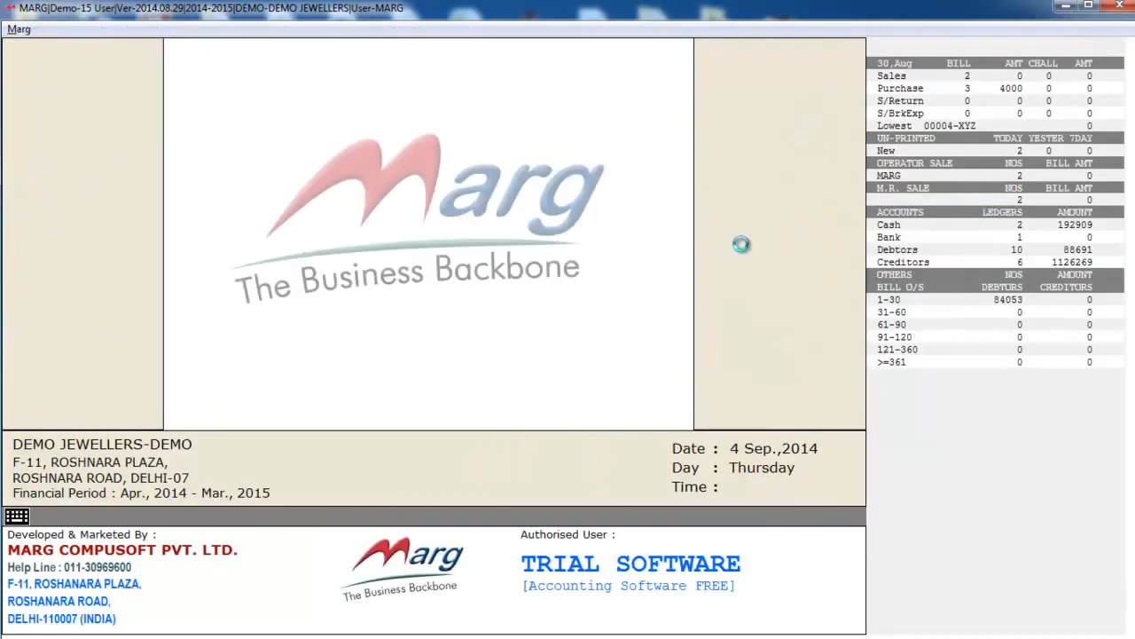
pyautogui.write('DI')
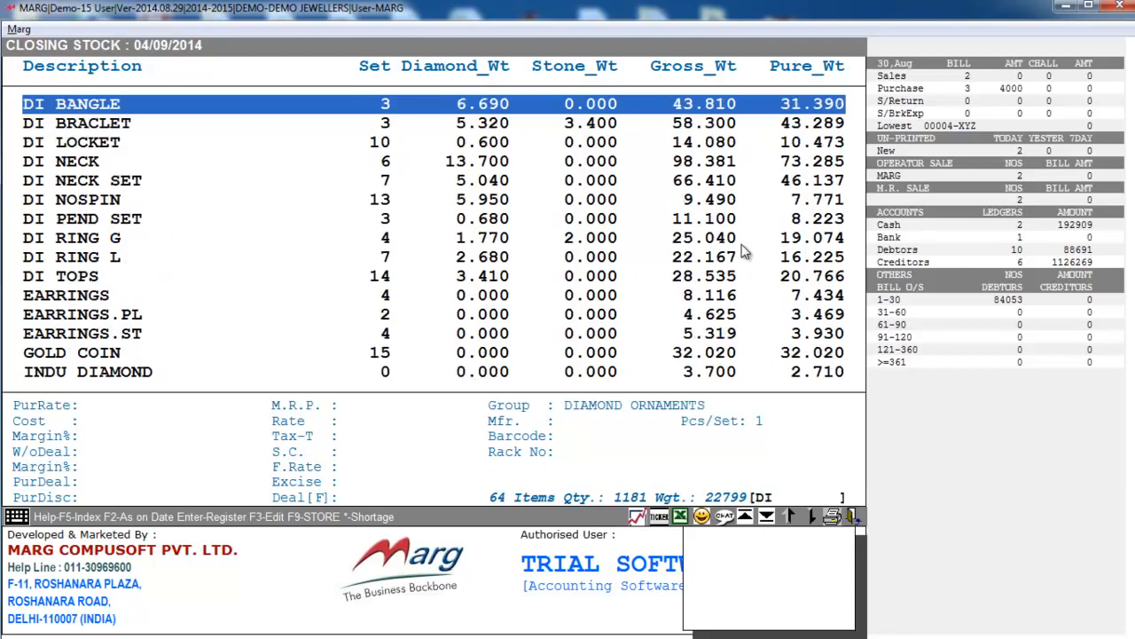
pyautogui.press('Down')
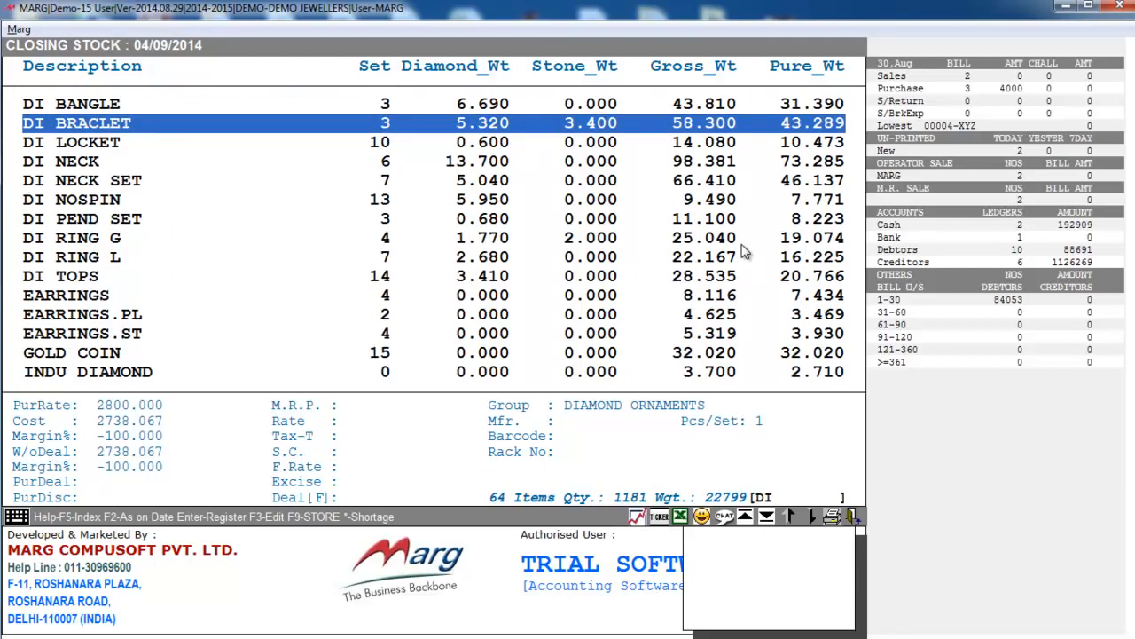
pyautogui.press('Return')
pyautogui.press('Right')
pyautogui.press('Return')
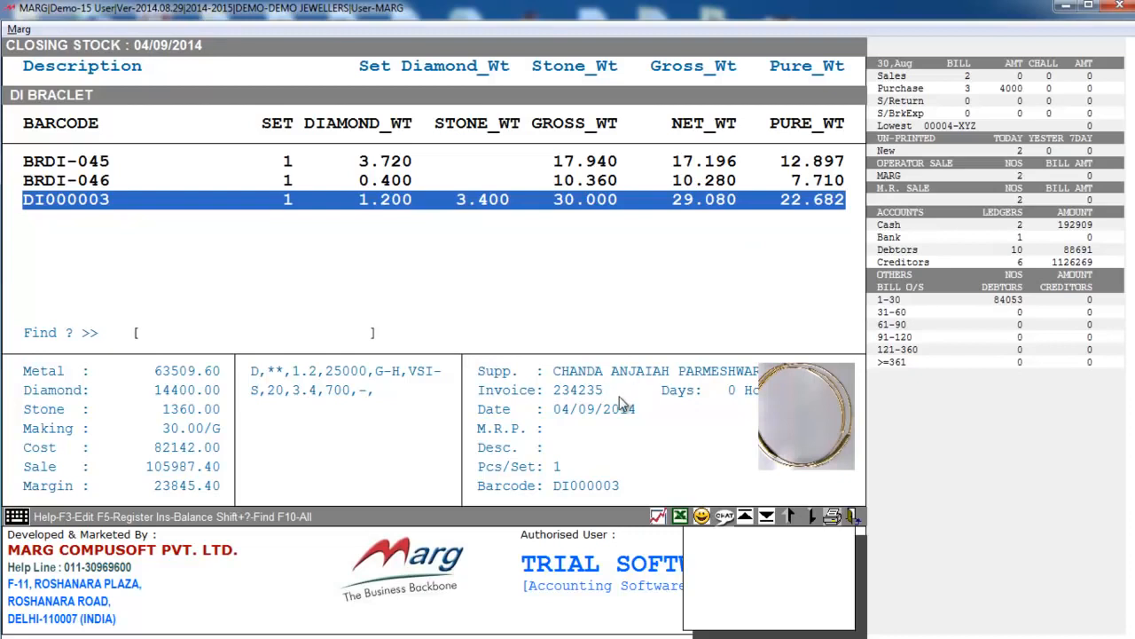
pyautogui.press('Escape')
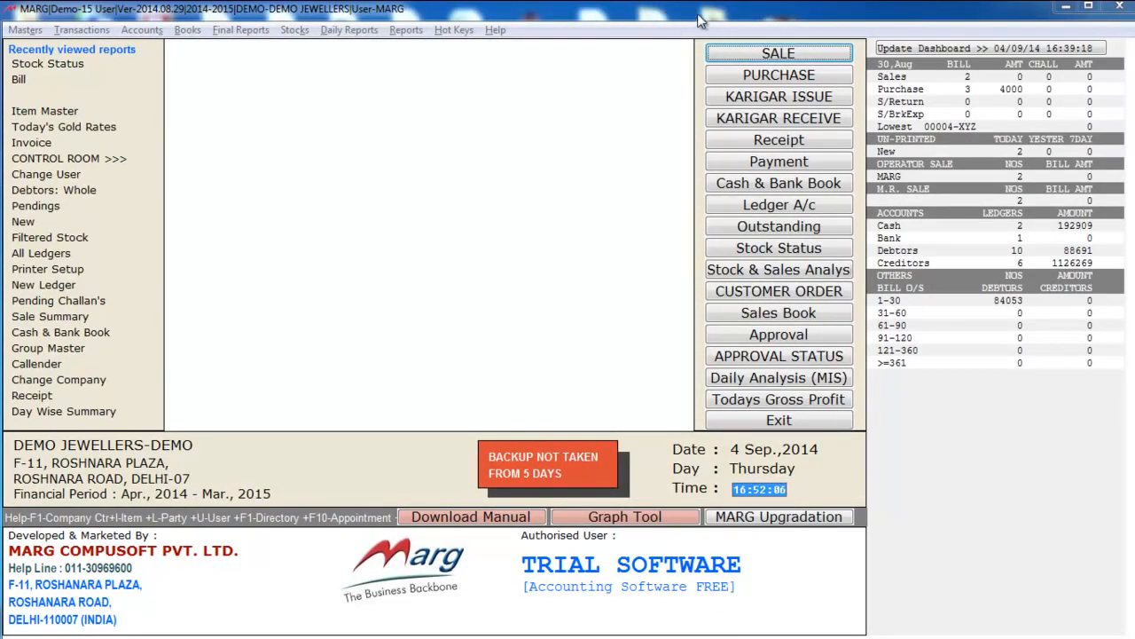
# - Bill the CUSTOMER ledger on type LS 1% and add item barcode DI000003
pyautogui.click(744, 58)
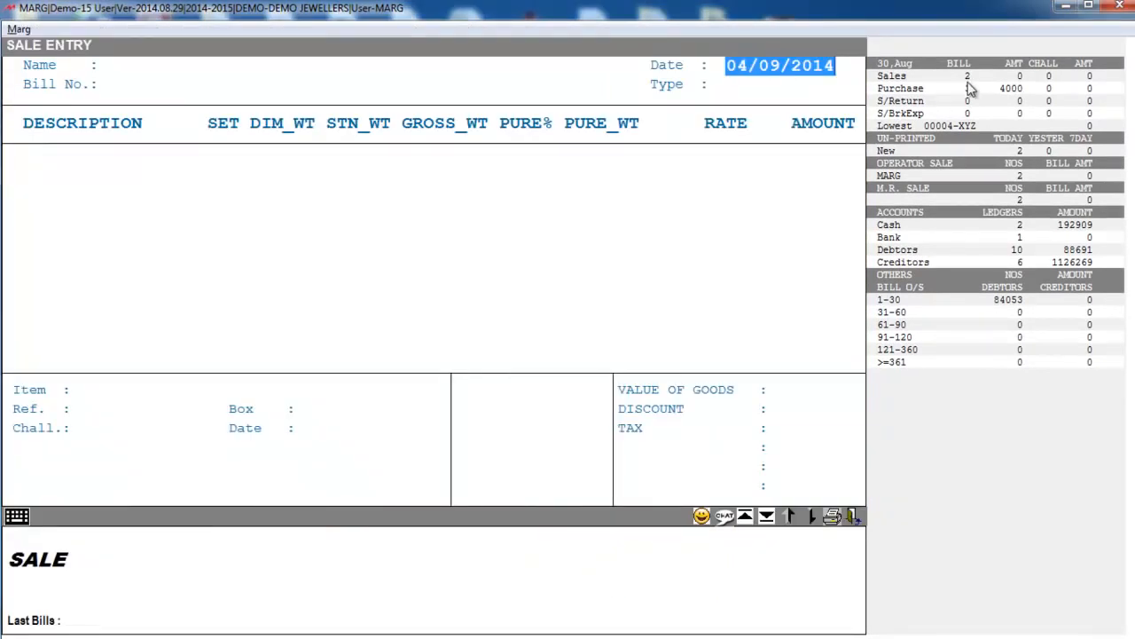
pyautogui.press('Return')
pyautogui.press('Down')
pyautogui.press('Down')
pyautogui.press('Down')
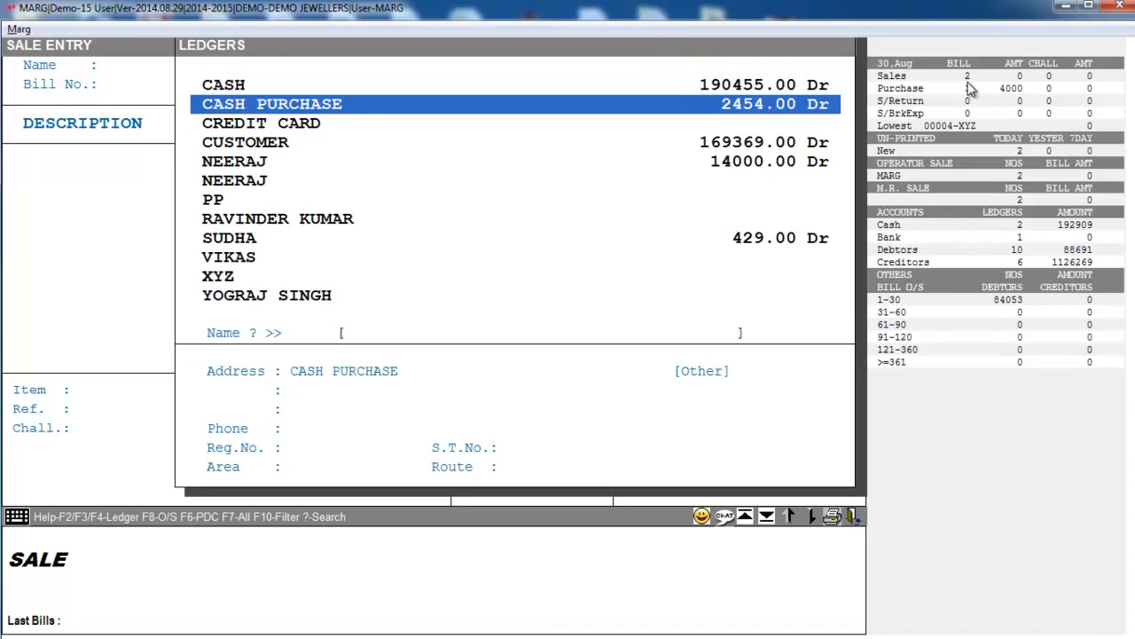
pyautogui.press('Return')
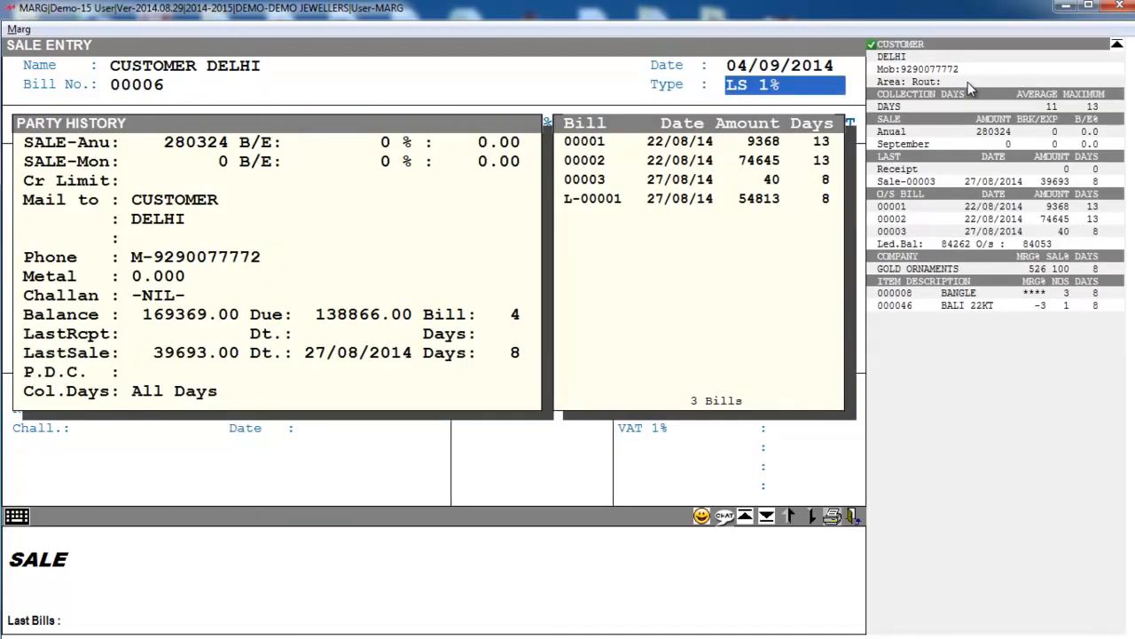
pyautogui.press('Return')
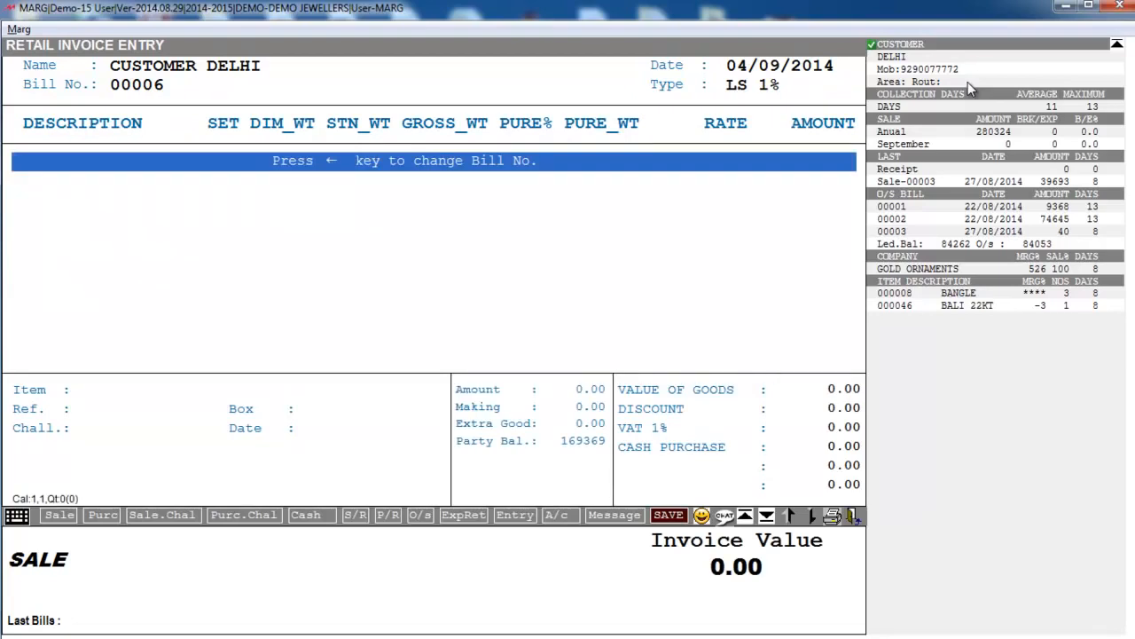
pyautogui.write('DI')
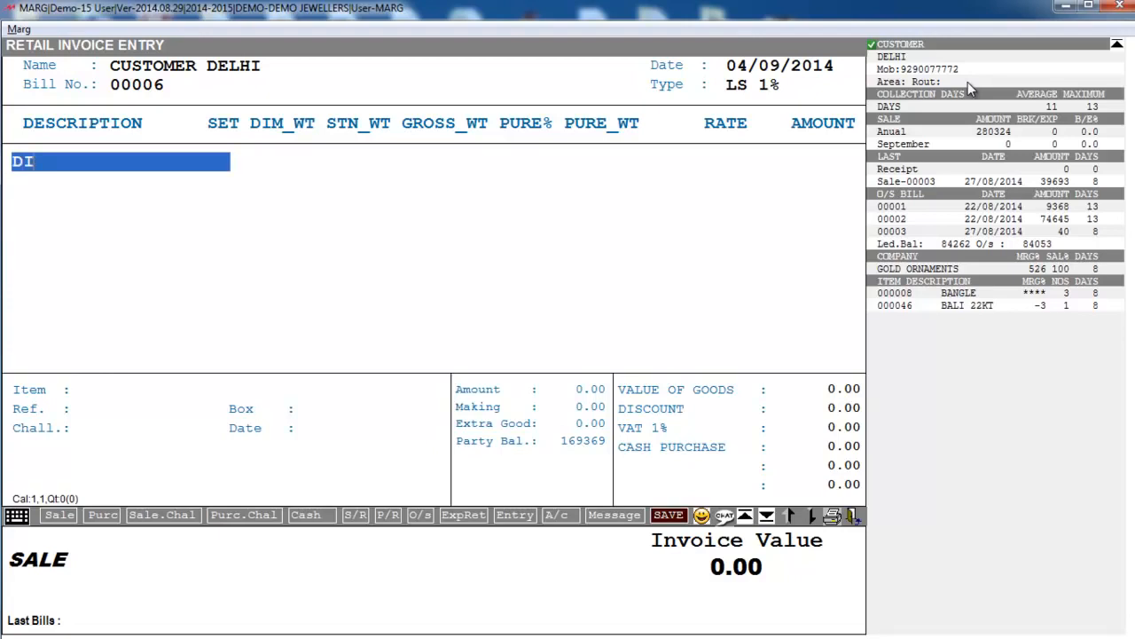
pyautogui.write('000003')
pyautogui.press('Return')
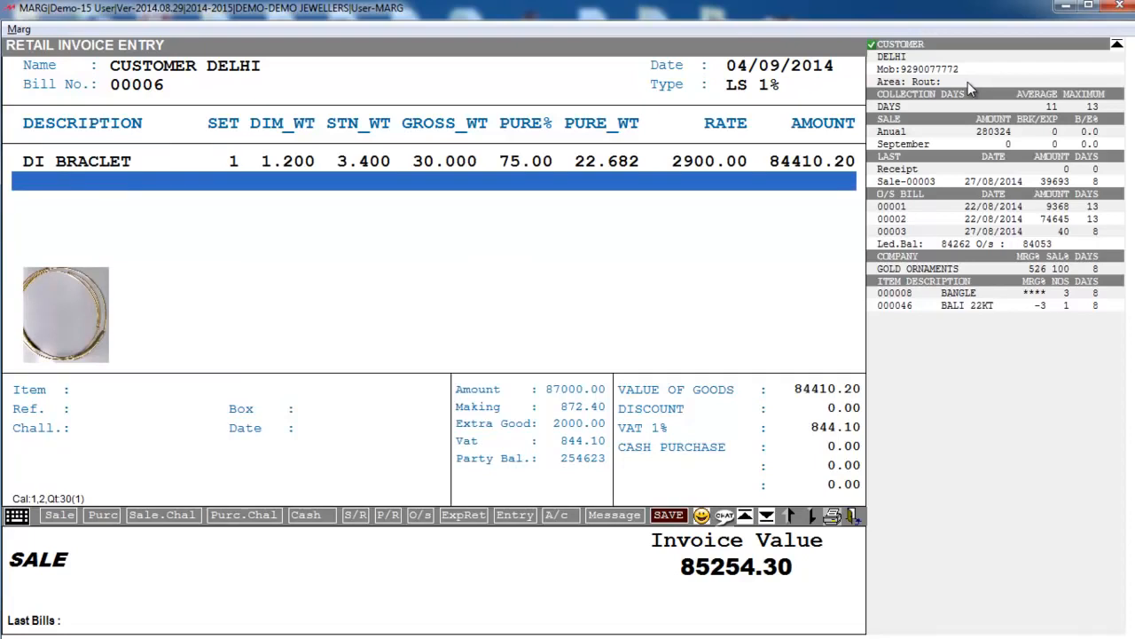
pyautogui.press('Up')
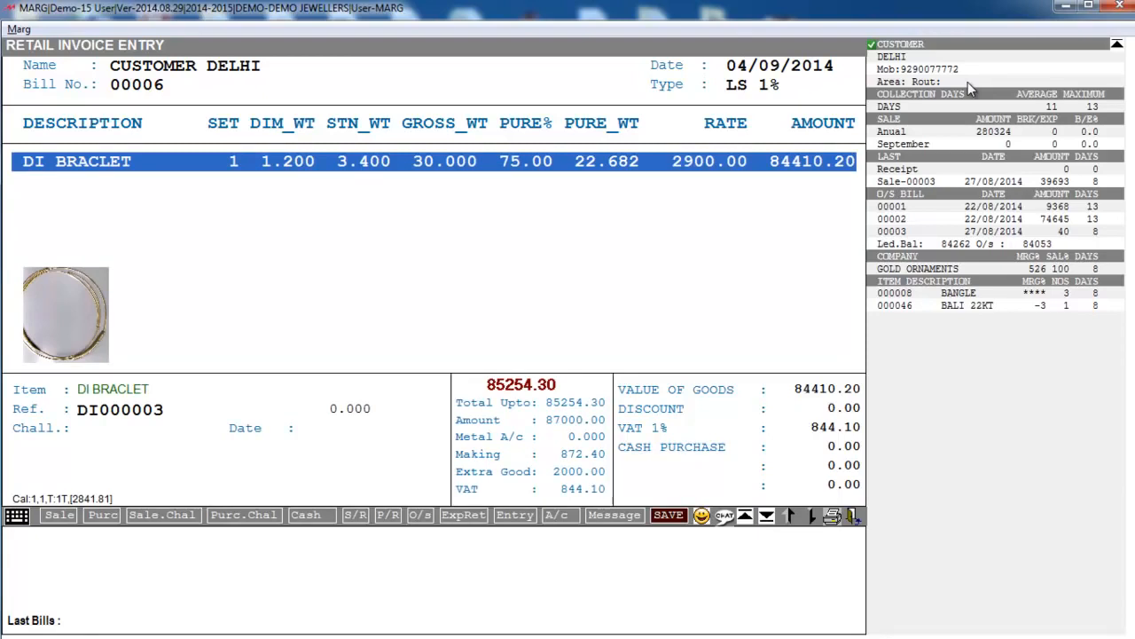
pyautogui.press('Return')
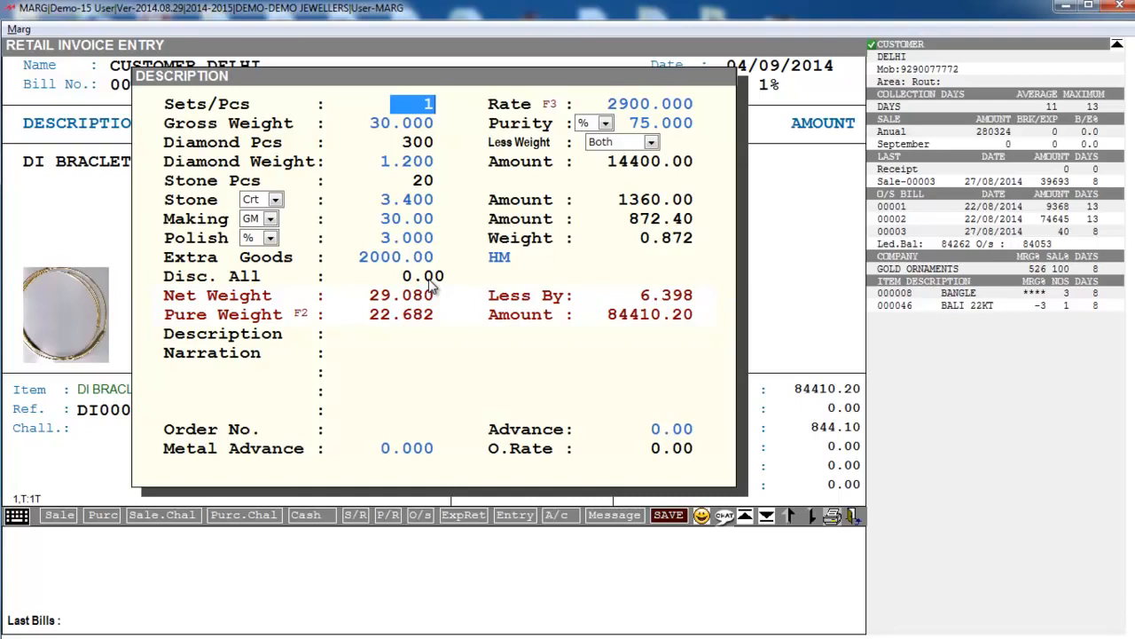
pyautogui.press('Escape')
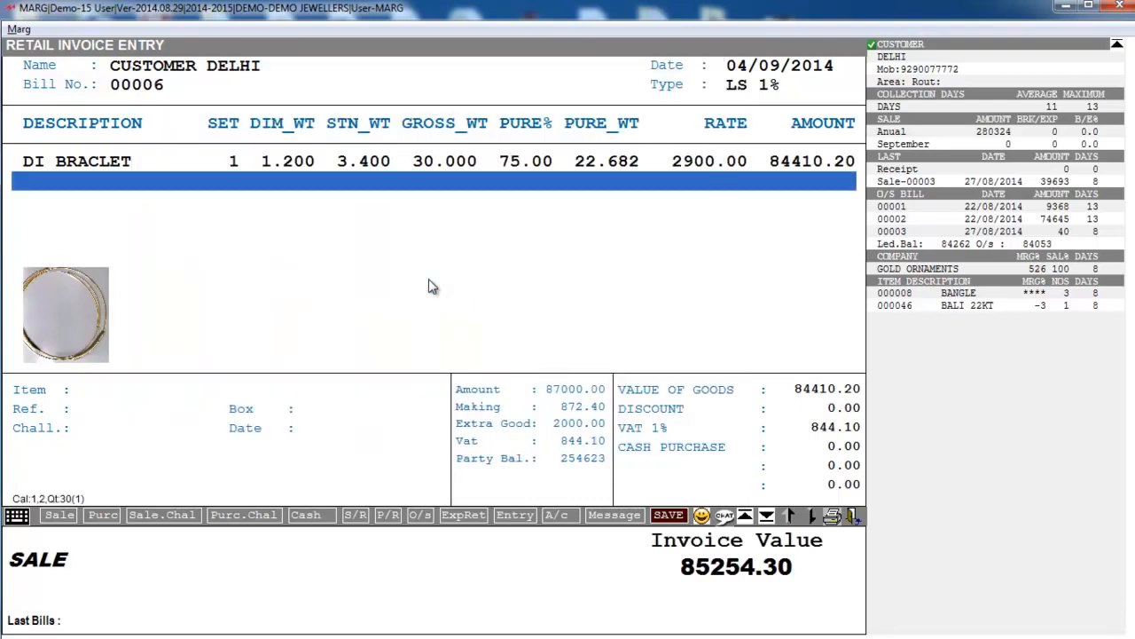
# - Record 30000 paid in cash and 20000 by credit card, entering the card number
pyautogui.press('Escape')
pyautogui.press('Return')
pyautogui.press('Return')
pyautogui.press('Return')
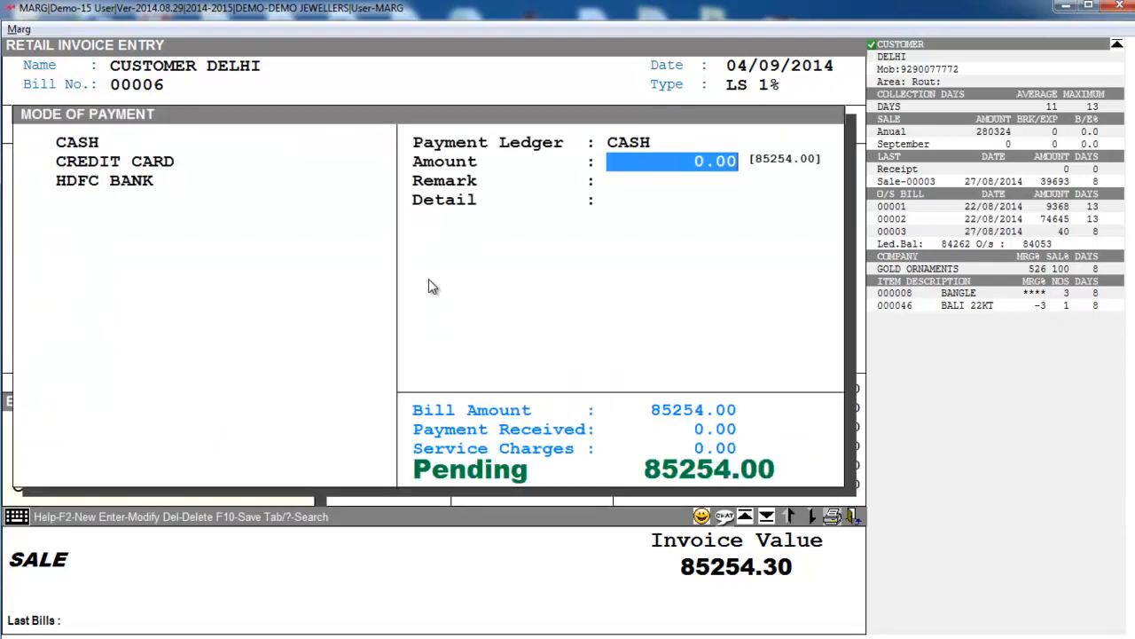
pyautogui.write('30000')
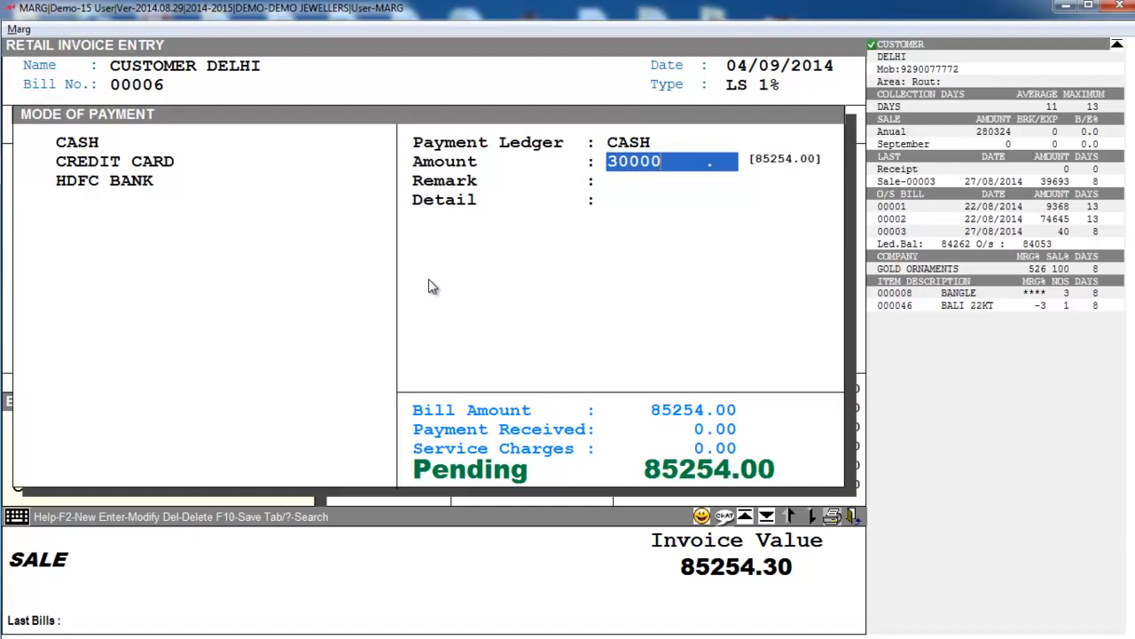
pyautogui.press('Return')
pyautogui.press('Return')
pyautogui.press('Return')
pyautogui.press('Down')
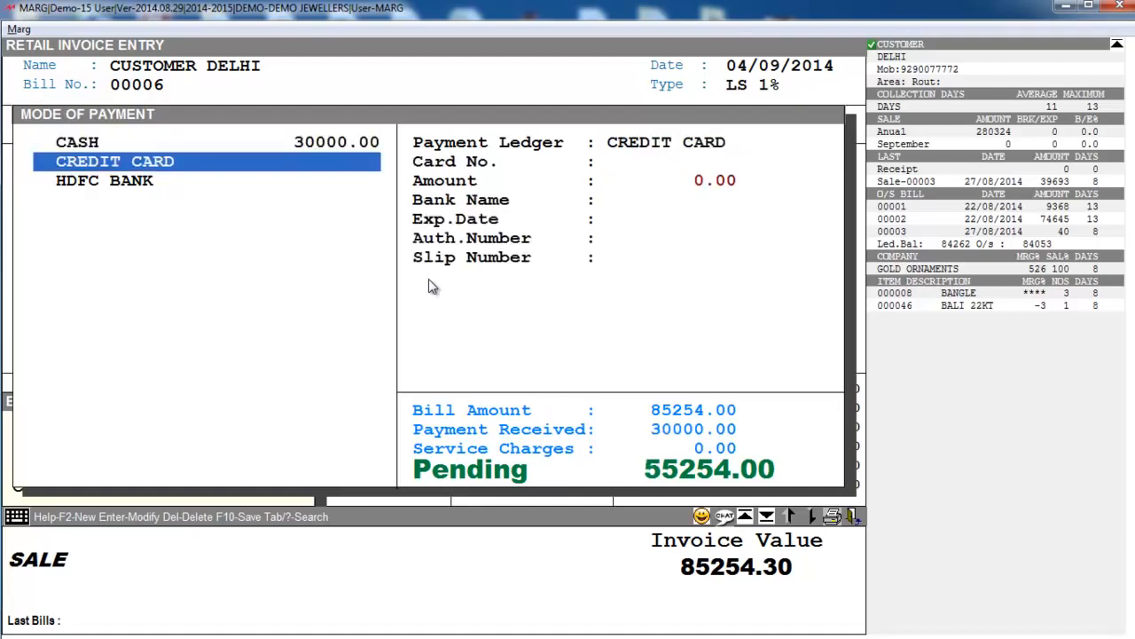
pyautogui.press('Return')
pyautogui.write('4356')
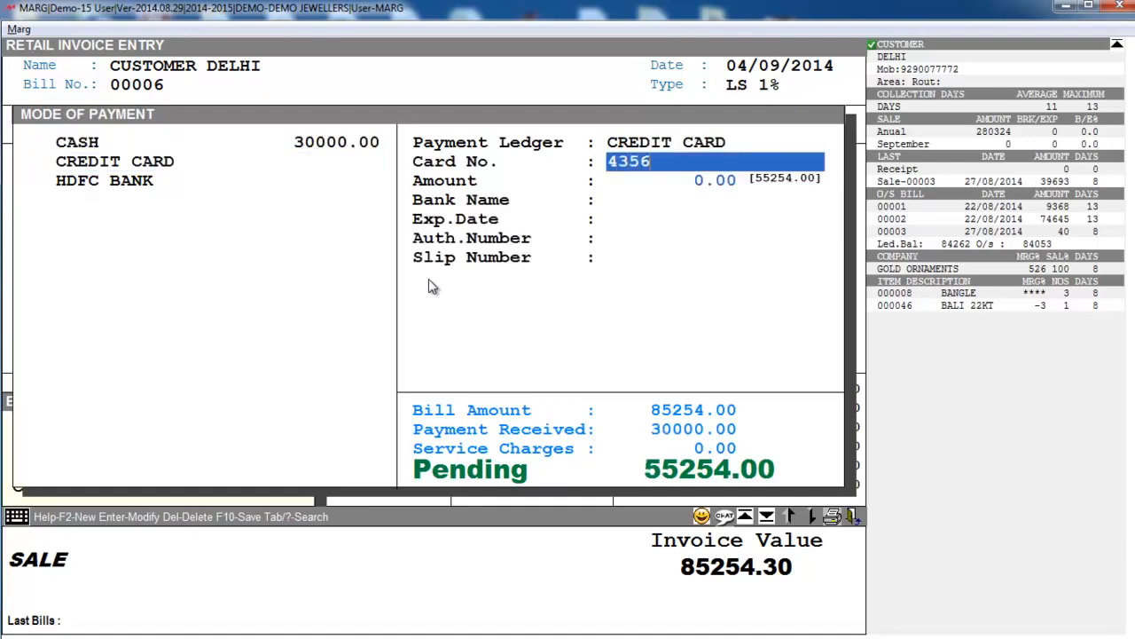
pyautogui.write('56')
pyautogui.press('Return')
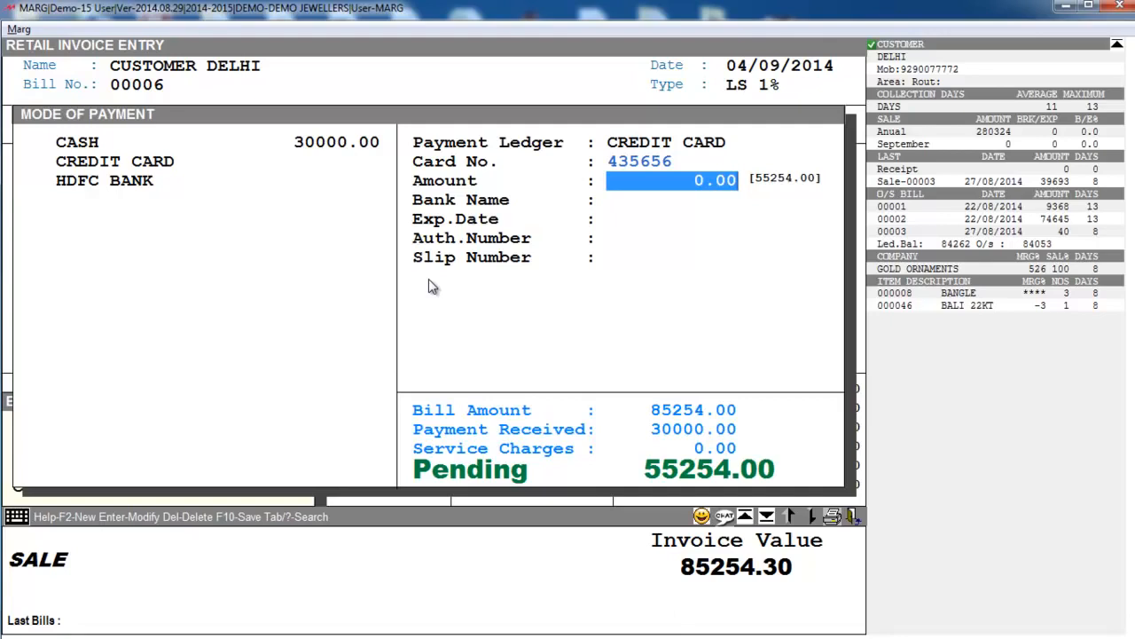
pyautogui.write('20000 .')
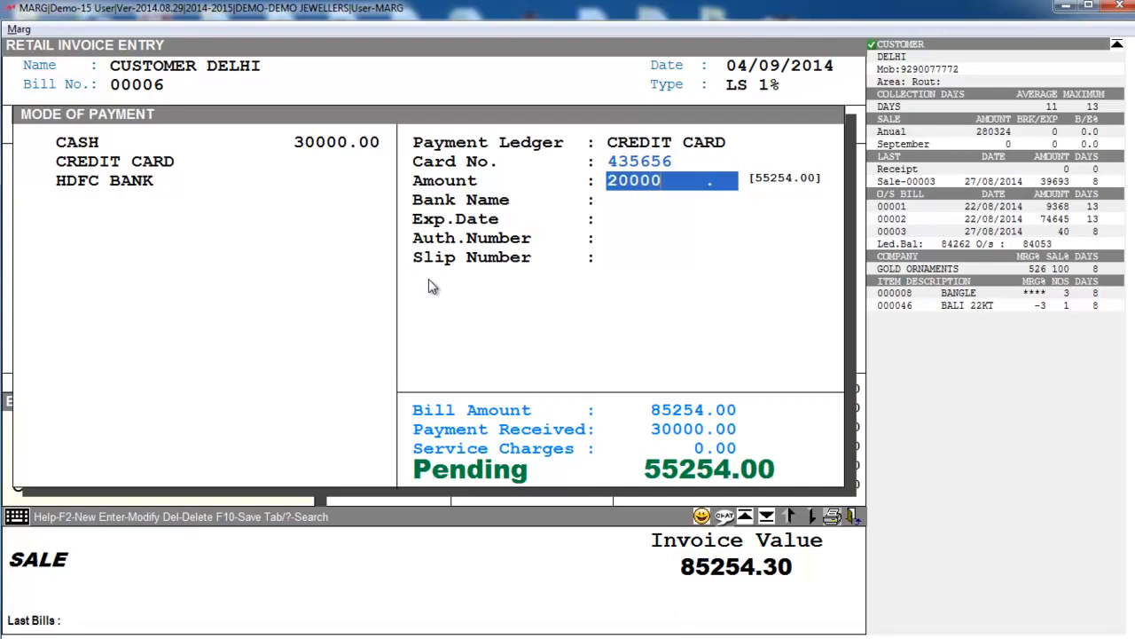
pyautogui.press('Return')
pyautogui.press('Return')
pyautogui.press('Return')
pyautogui.press('Return')
pyautogui.press('Return')
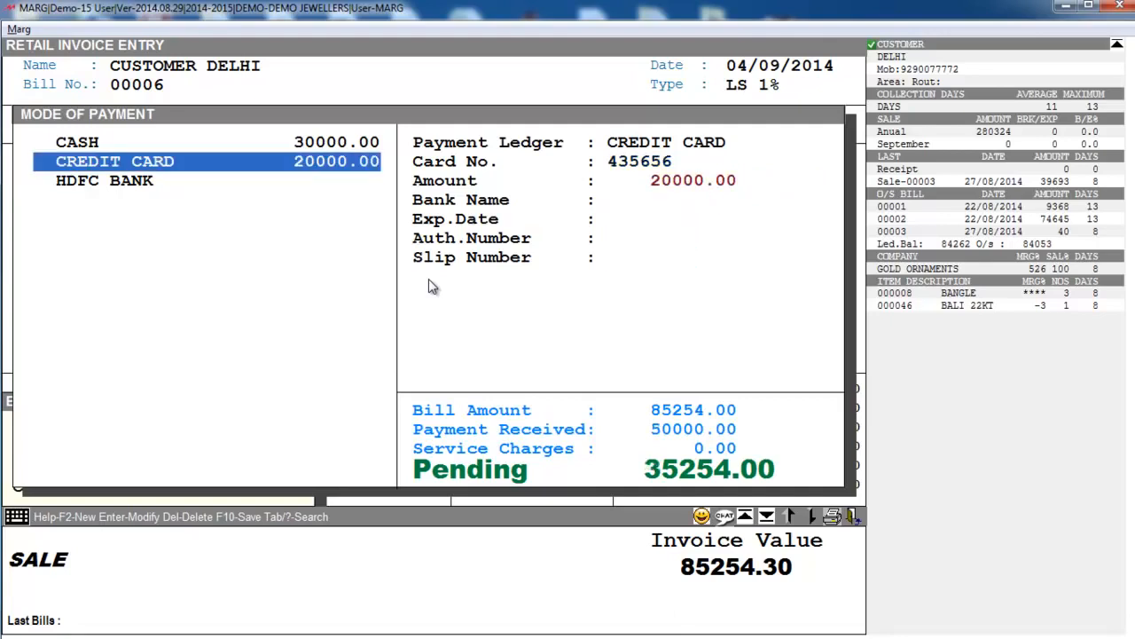
# - Record the remaining 35254 as an HDFC BANK cheque with its cheque number
pyautogui.press('Down')
pyautogui.press('Return')
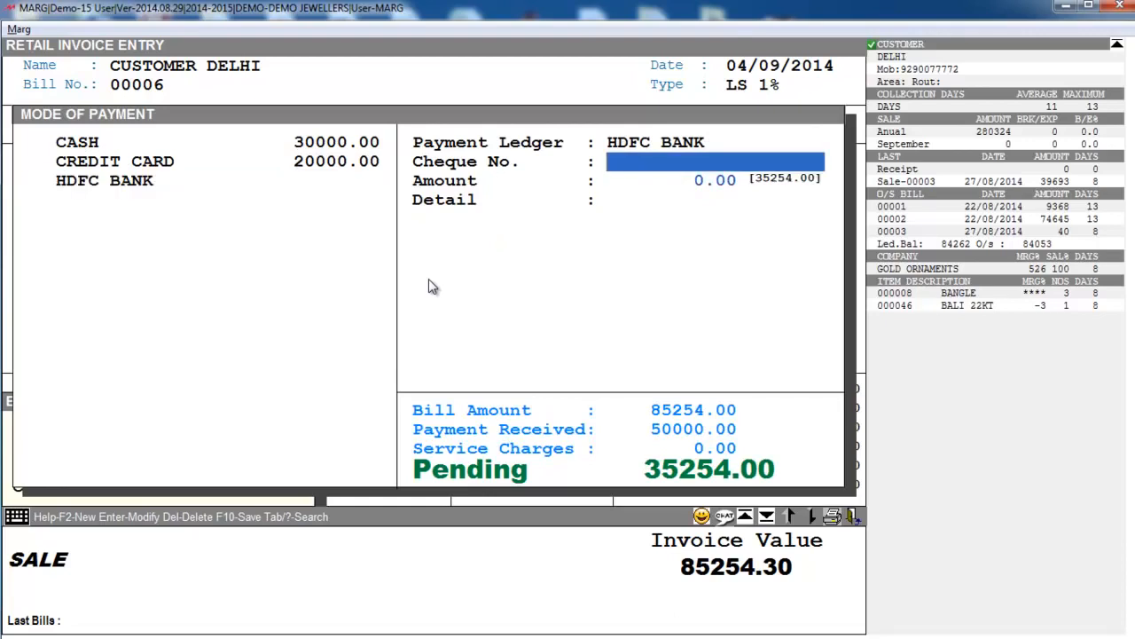
pyautogui.write('436436')
pyautogui.press('Return')
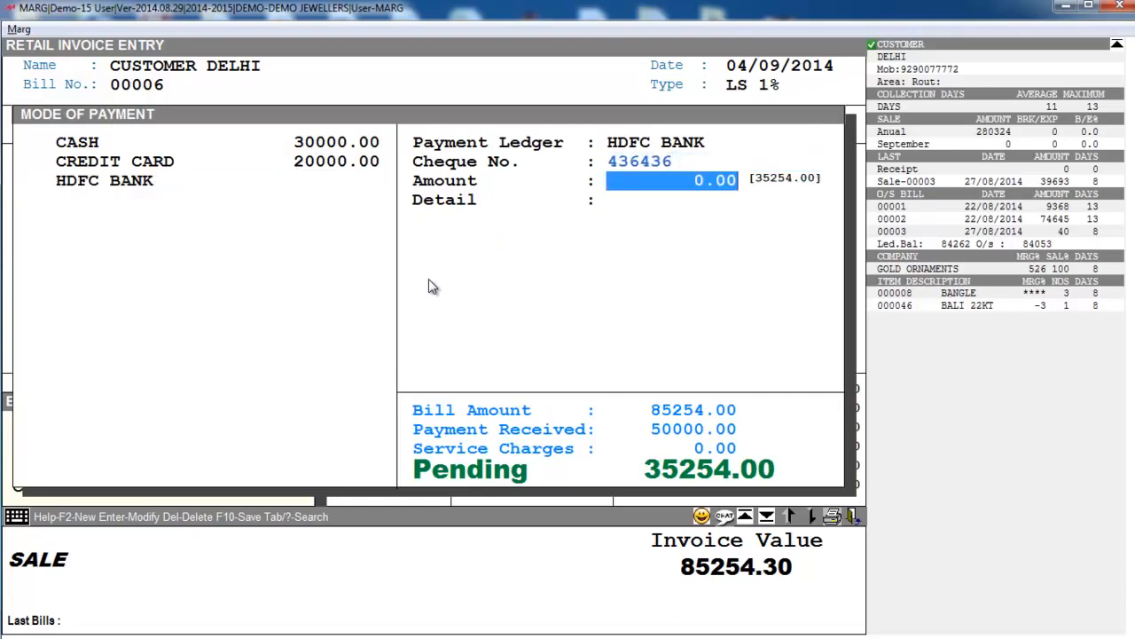
pyautogui.write('35')
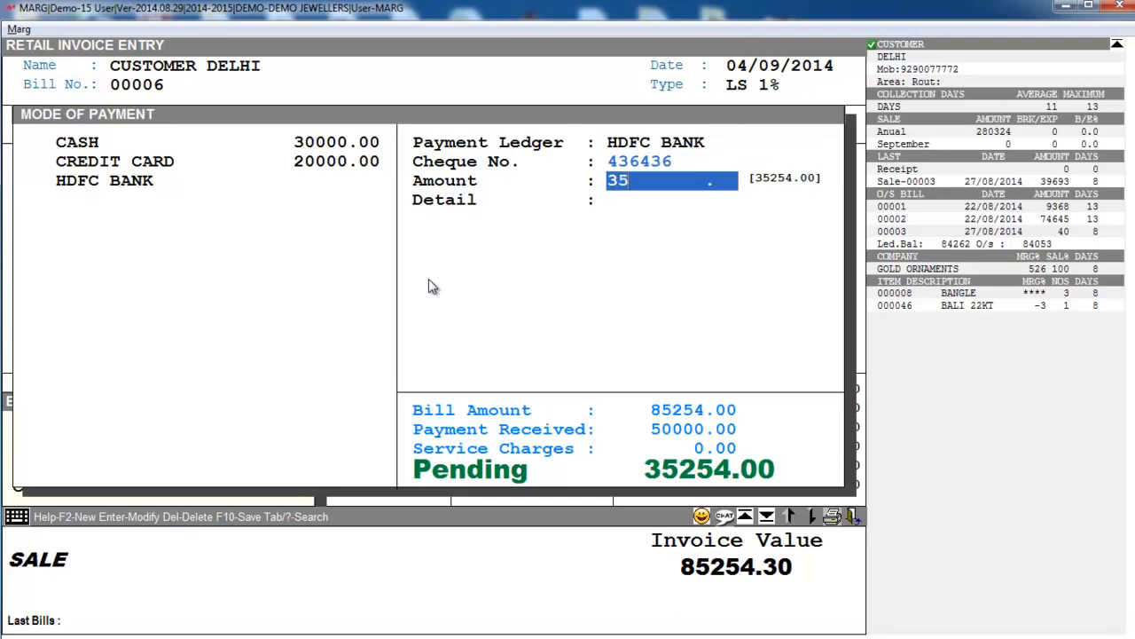
pyautogui.write('254')
pyautogui.press('Return')
pyautogui.press('Return')
pyautogui.press('Return')
pyautogui.press('Return')
pyautogui.press('Return')
pyautogui.press('Return')
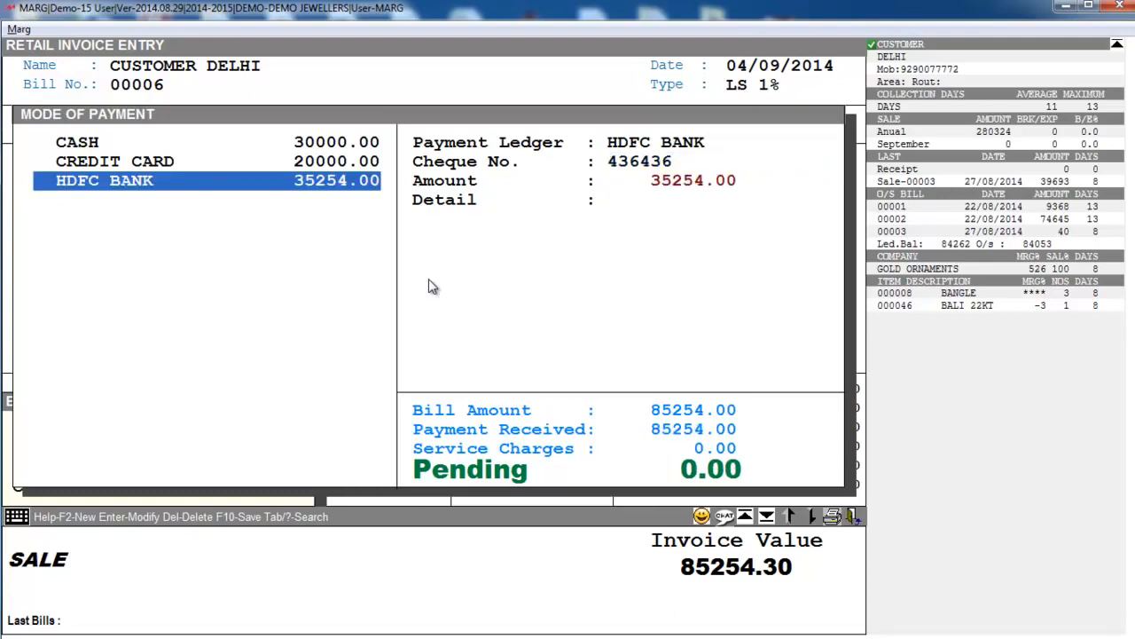
# - Save sale bill 00006 and preview its printed retail invoice before closing the preview
pyautogui.press('Tab')
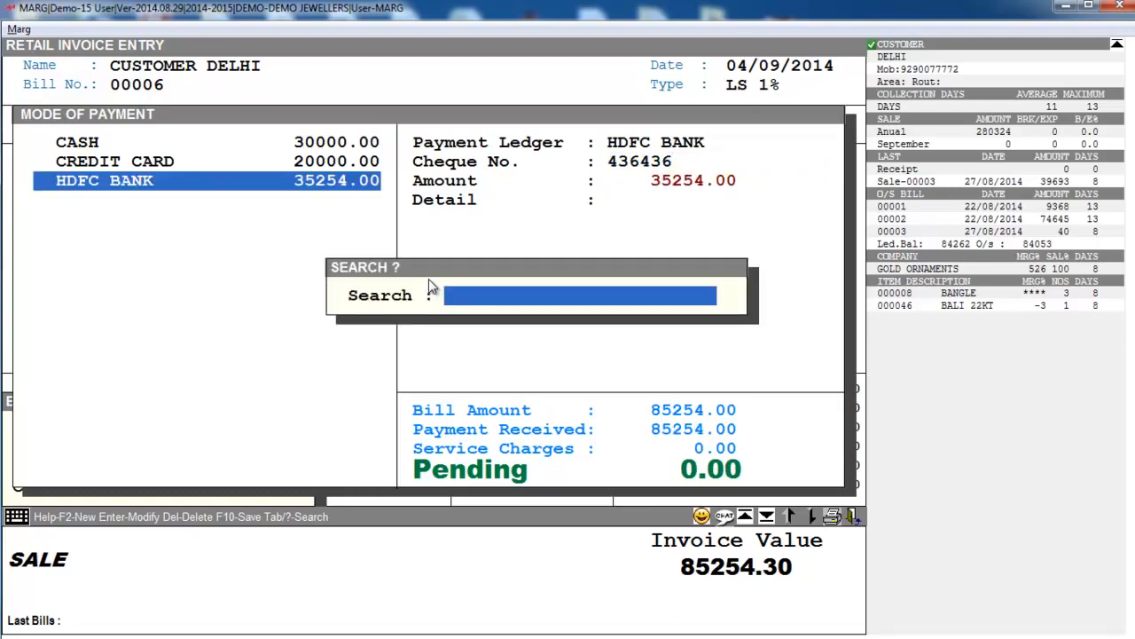
pyautogui.press('Escape')
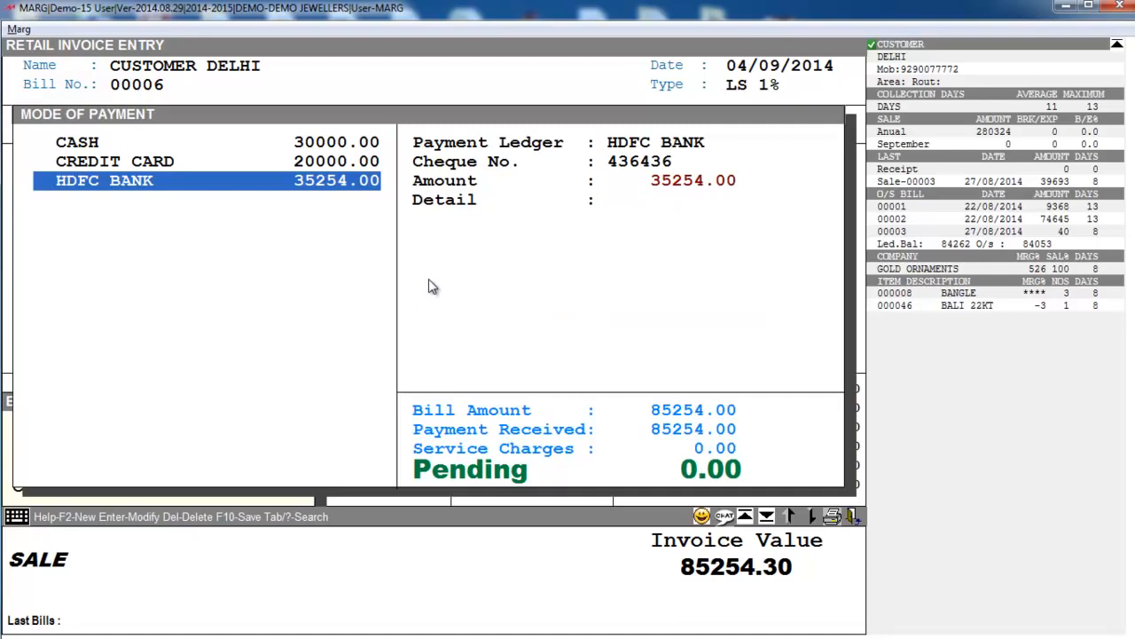
pyautogui.press('F10')
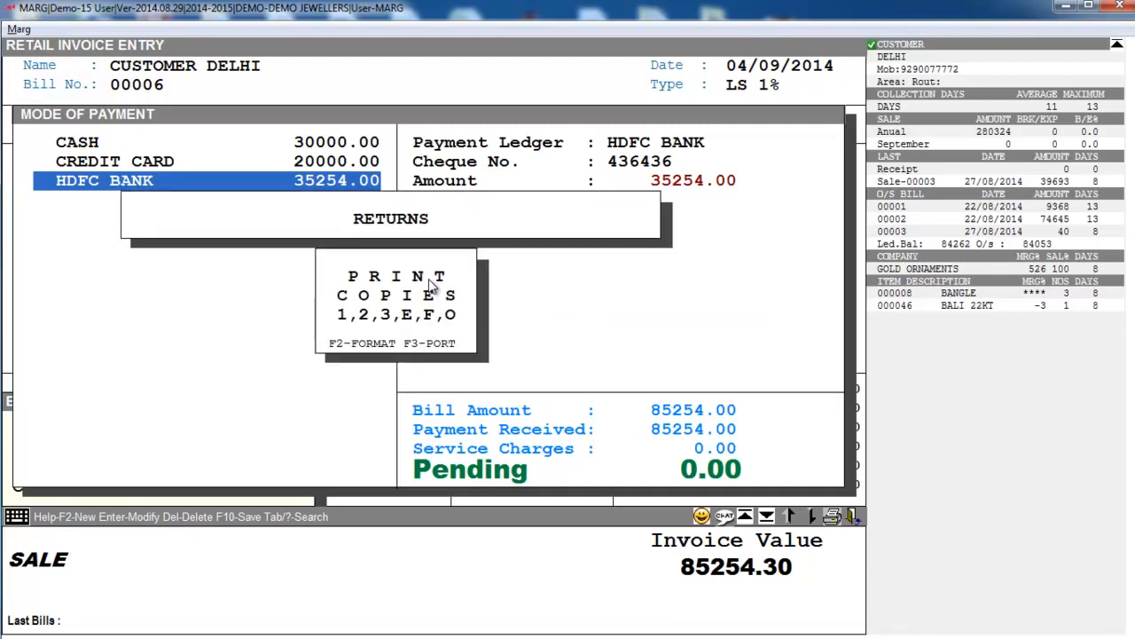
pyautogui.press('1')
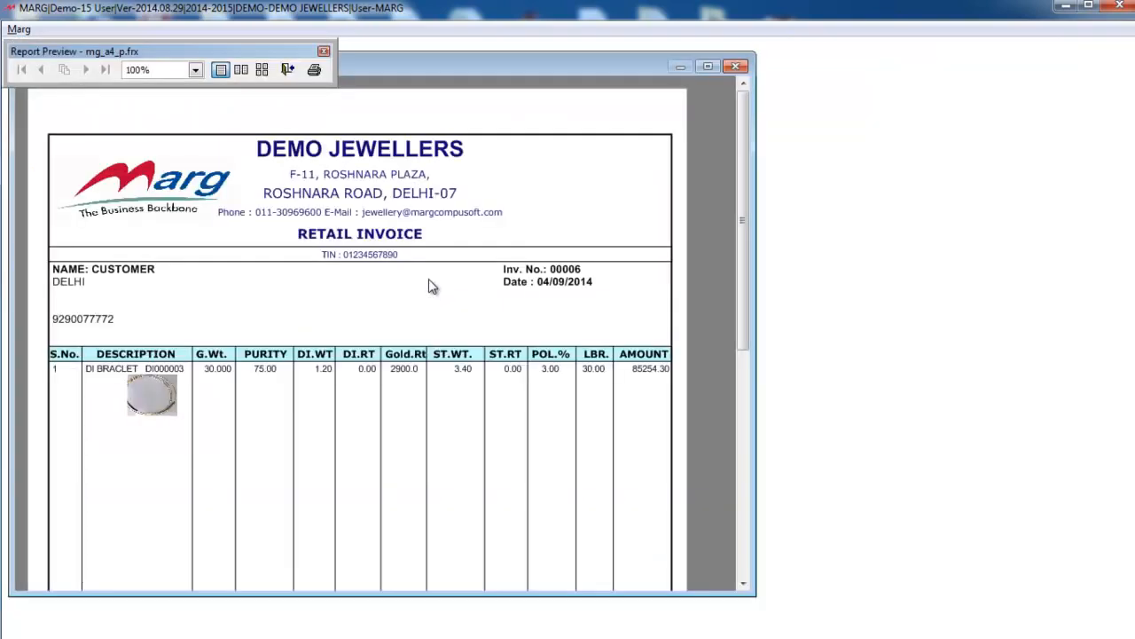
pyautogui.press('Escape')
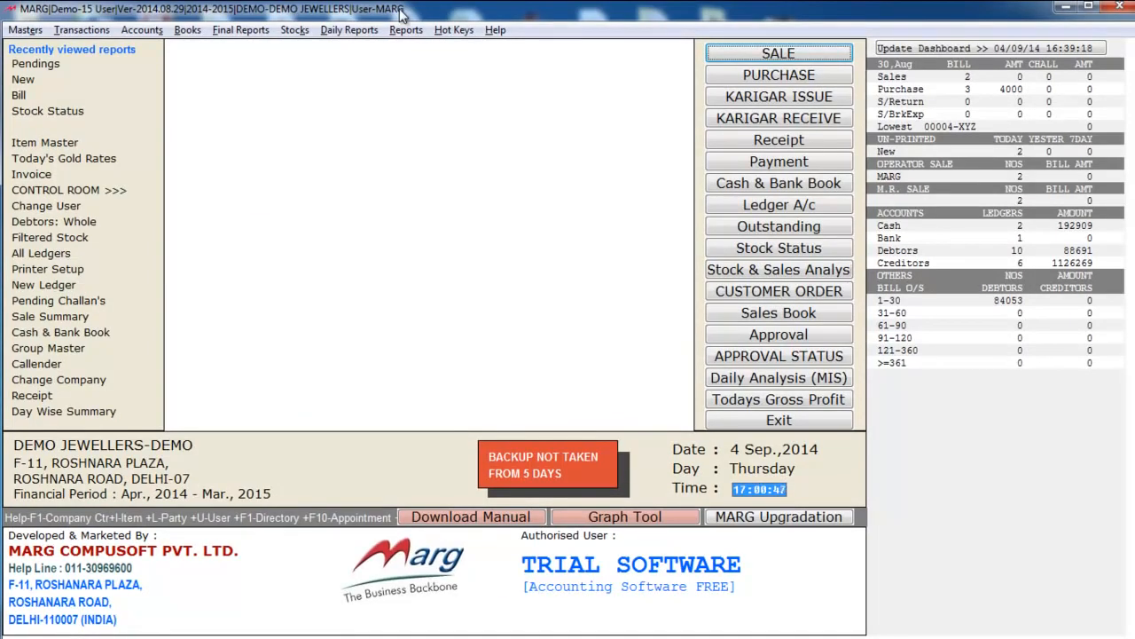
pyautogui.click(337, 31)
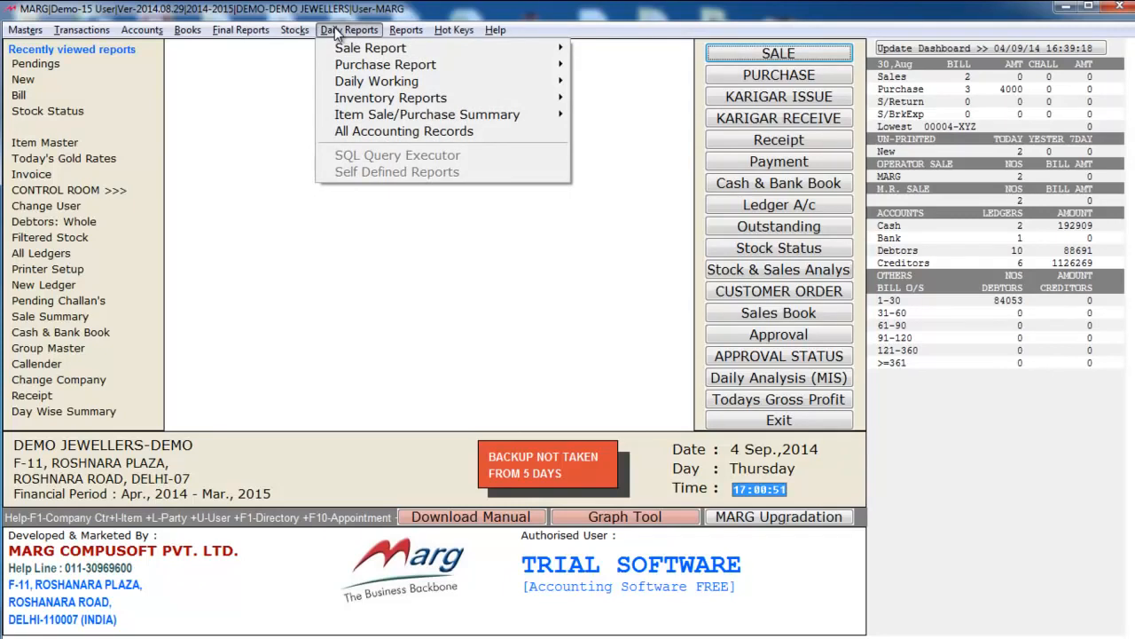
pyautogui.moveTo(444, 115)
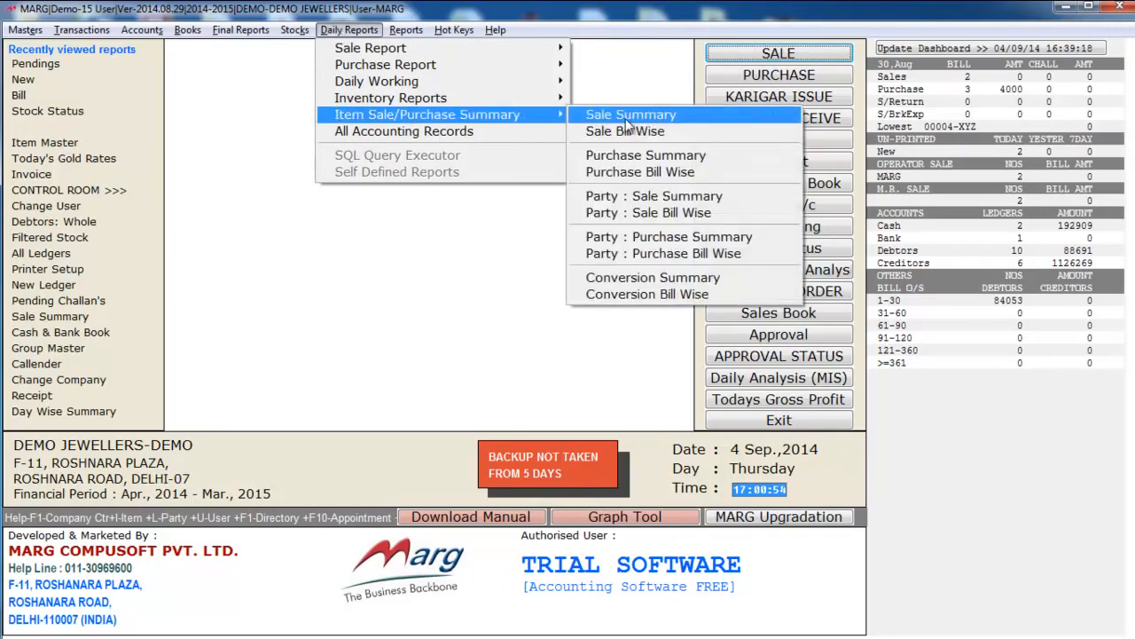
pyautogui.click(659, 123)
pyautogui.press('Return')
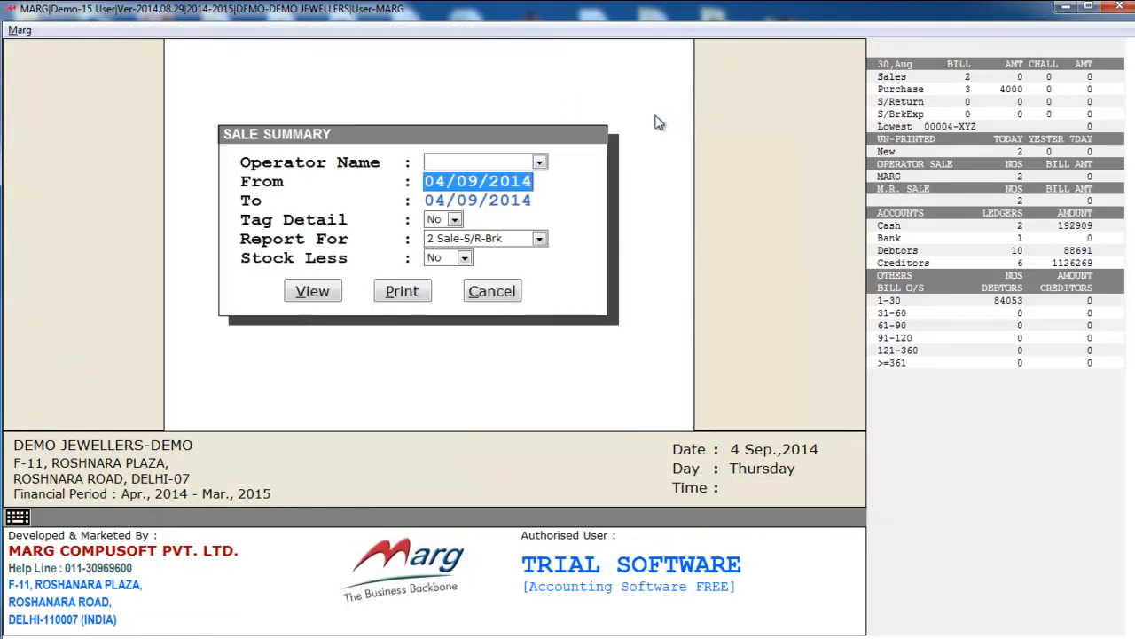
pyautogui.write('10/04')
pyautogui.press('Return')
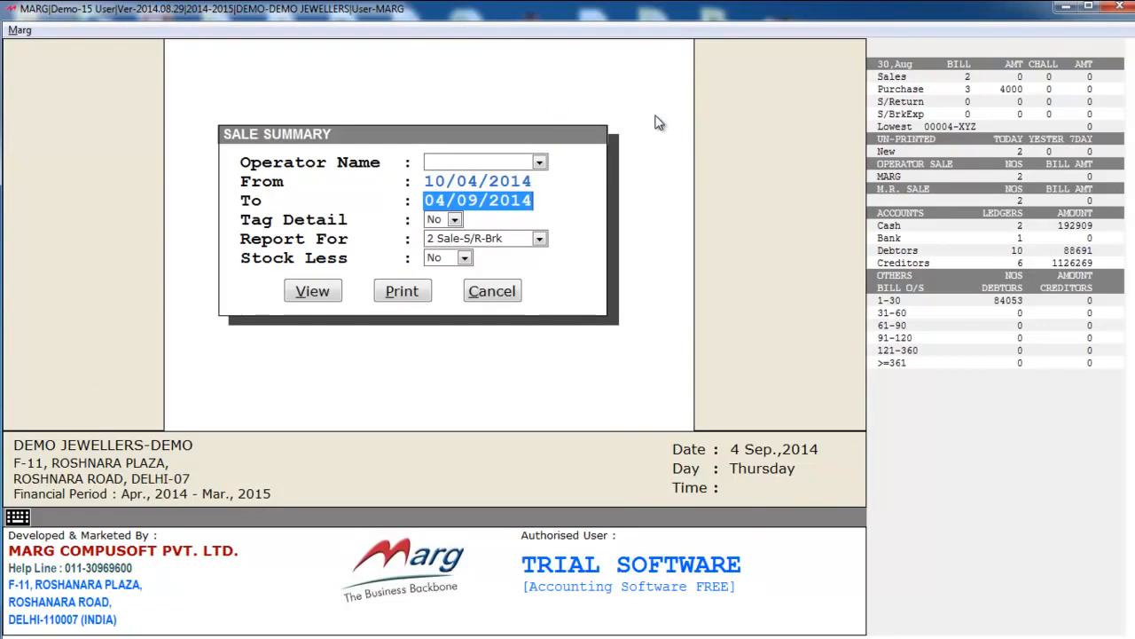
pyautogui.press('Return')
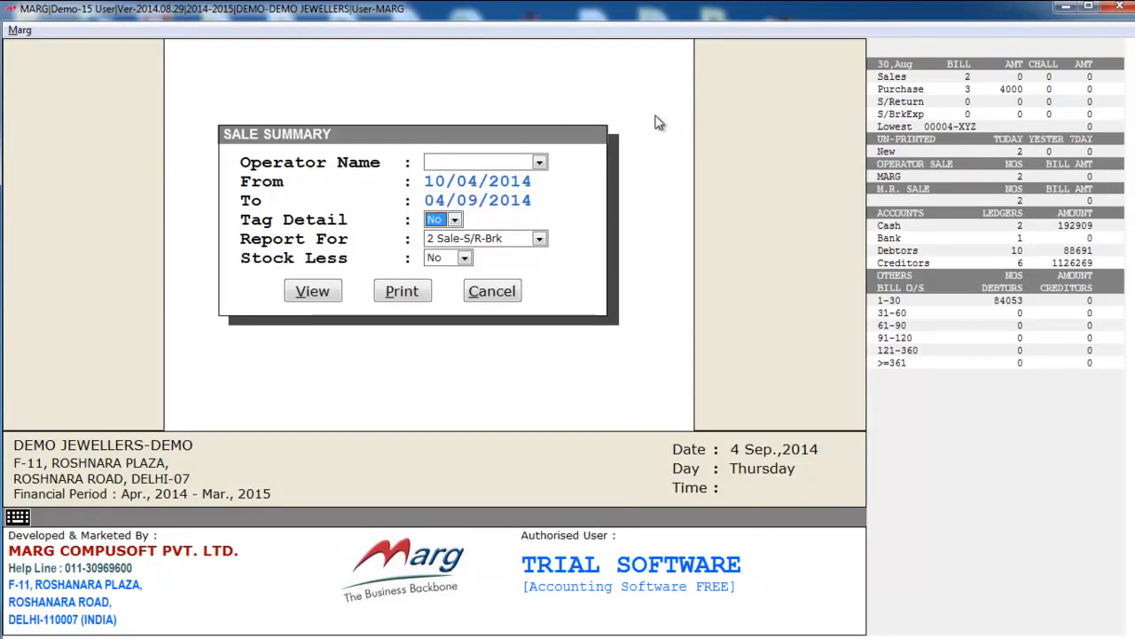
pyautogui.press('space')
pyautogui.press('Return')
pyautogui.press('Return')
pyautogui.press('space')
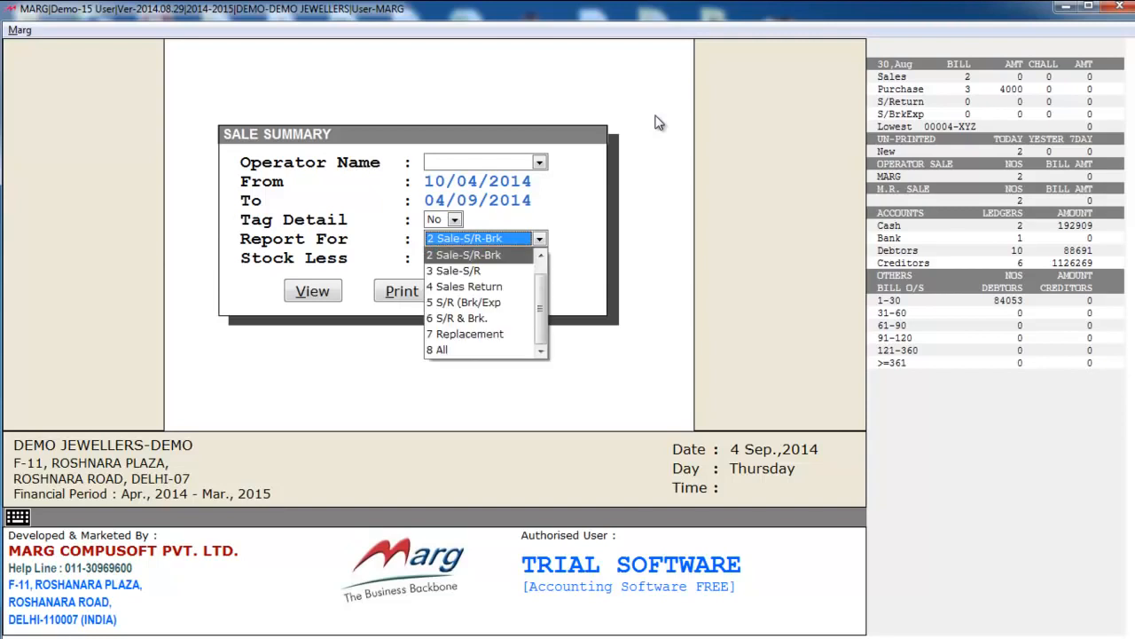
pyautogui.press('Return')
pyautogui.press('Return')
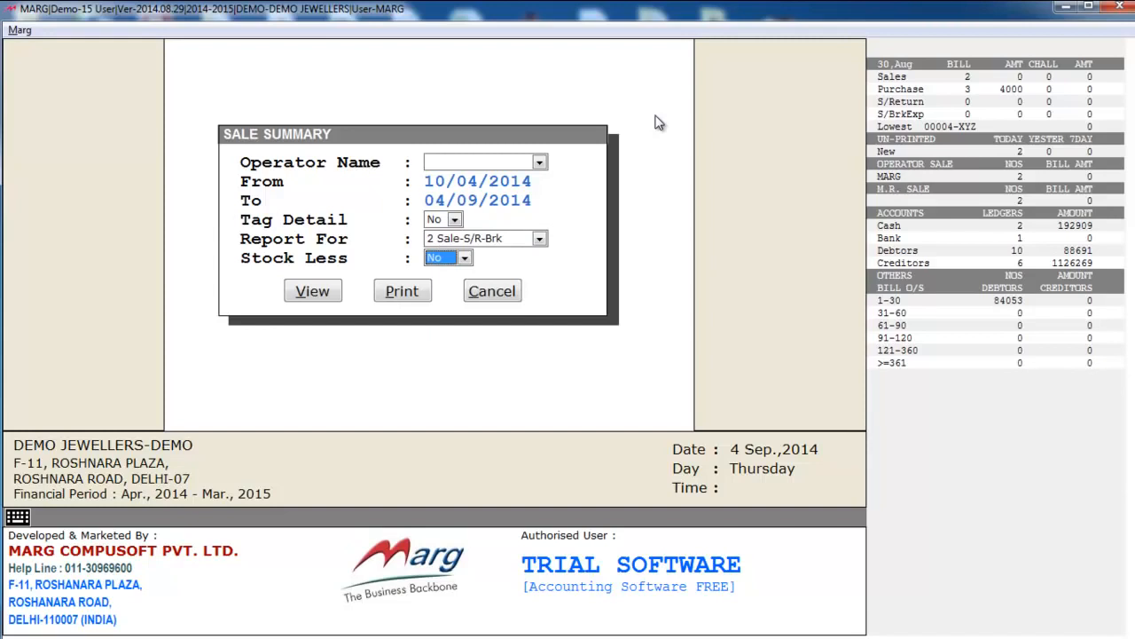
pyautogui.press('space')
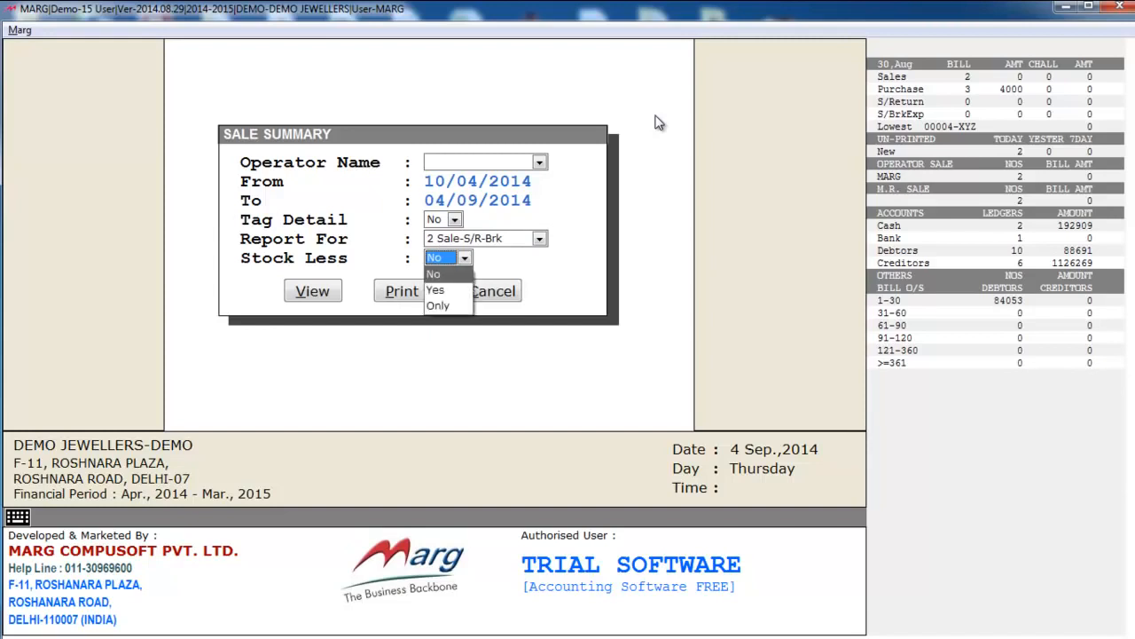
pyautogui.press('Return')
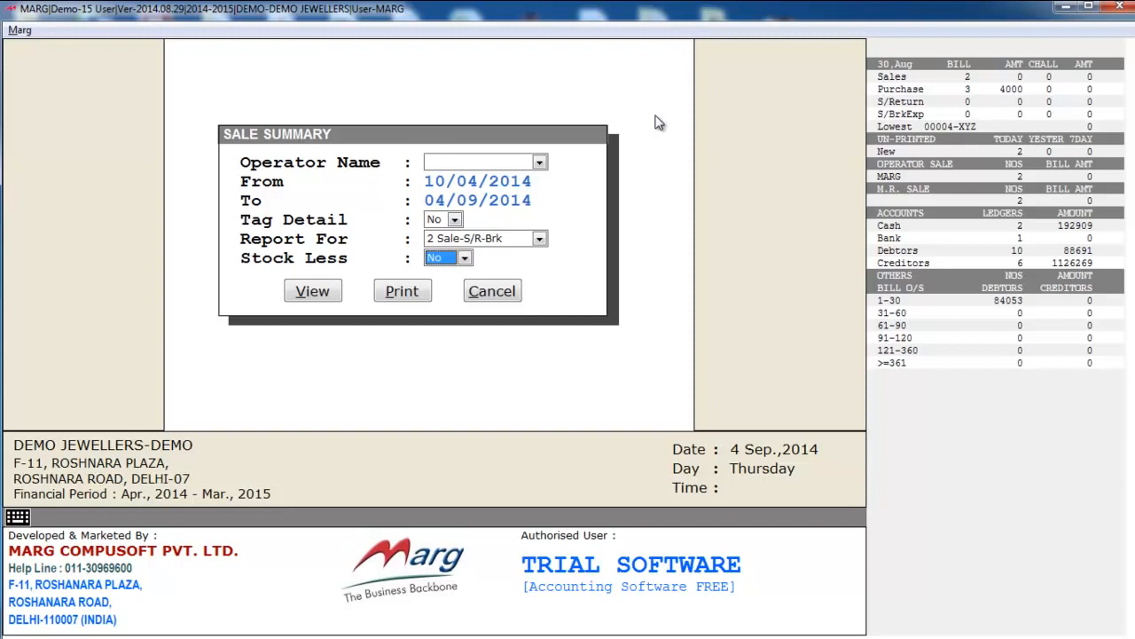
pyautogui.press('Return')
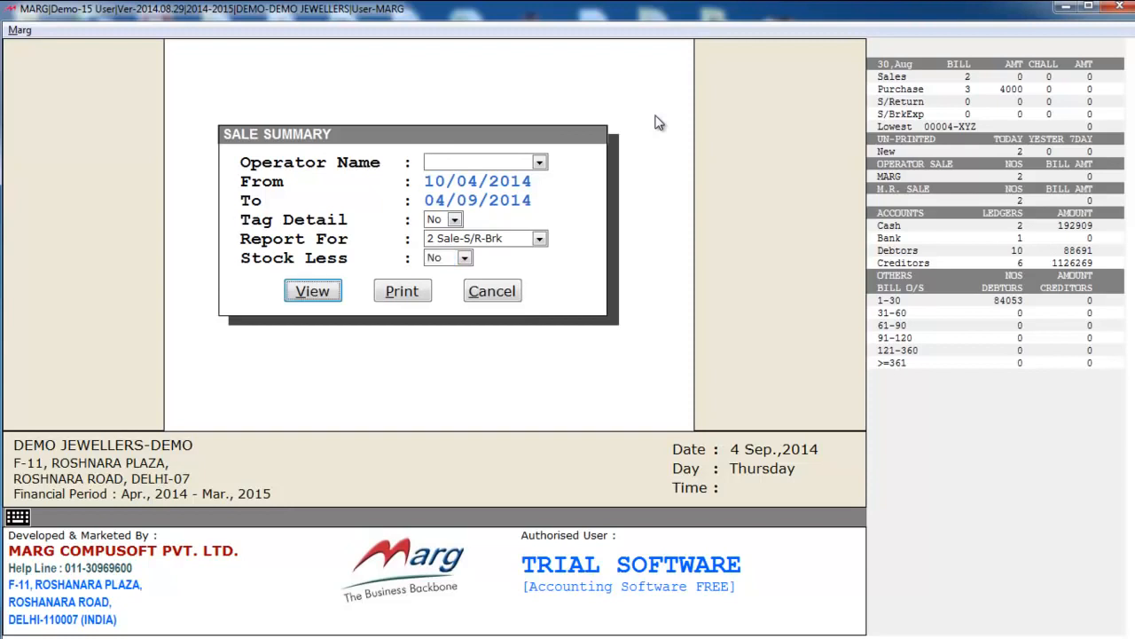
pyautogui.press('Return')
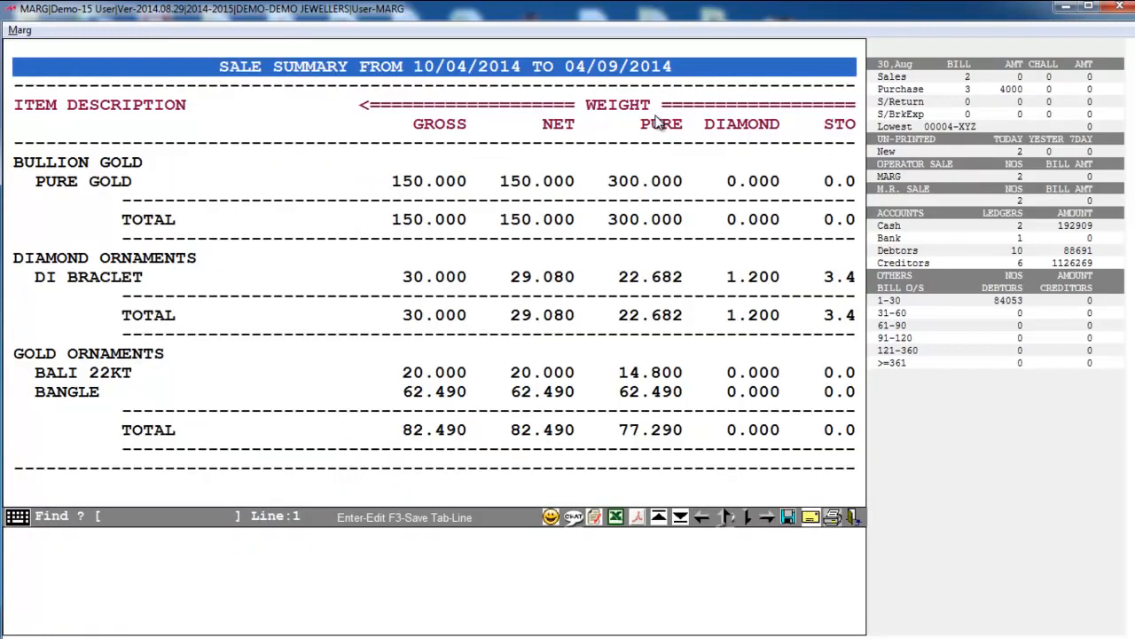
pyautogui.press('Right')
pyautogui.press('Right')
pyautogui.press('Right')
pyautogui.press('Right')
pyautogui.press('Right')
pyautogui.press('Right')
pyautogui.press('Right')
pyautogui.press('Right')
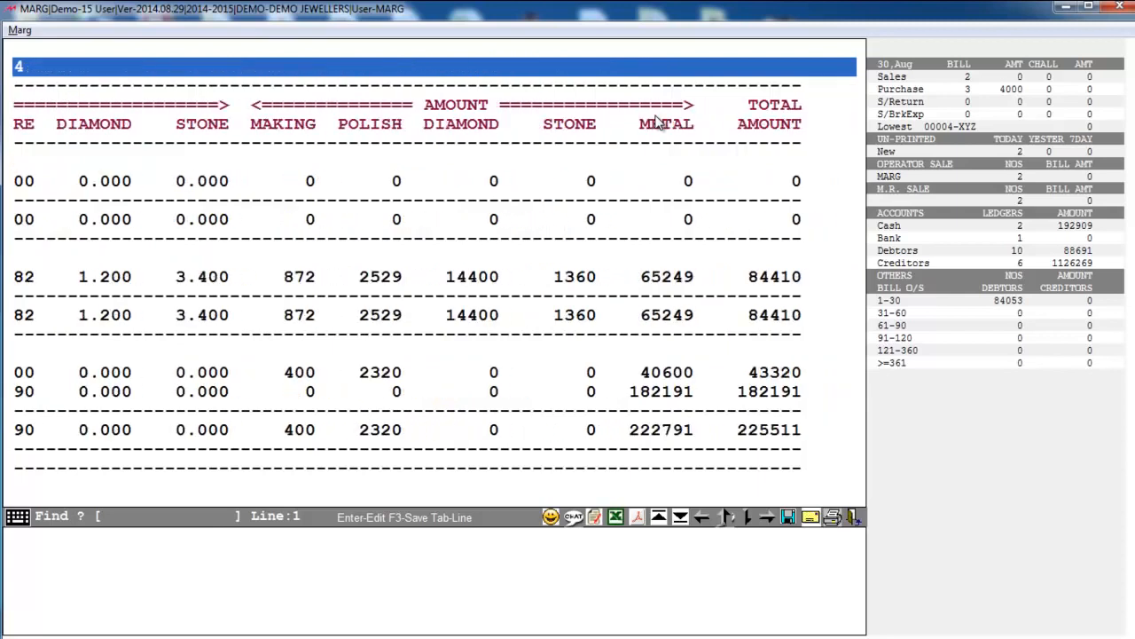
pyautogui.press('Left')
pyautogui.press('Left')
pyautogui.press('Left')
pyautogui.press('Left')
pyautogui.press('Left')
pyautogui.press('Left')
pyautogui.press('Left')
pyautogui.press('Left')
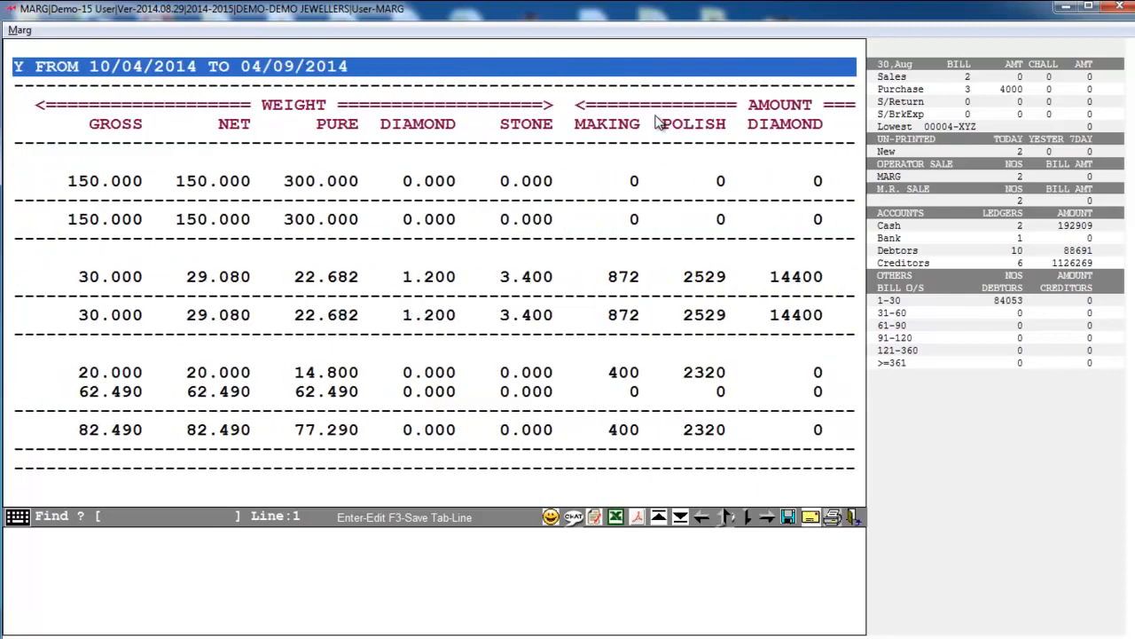
pyautogui.press('Down')
pyautogui.press('Down')
pyautogui.press('Down')
pyautogui.press('Down')
pyautogui.press('Down')
pyautogui.press('Down')
pyautogui.press('Down')
pyautogui.press('Down')
pyautogui.press('Down')
pyautogui.press('Down')
pyautogui.press('Down')
pyautogui.press('Down')
pyautogui.press('Down')
pyautogui.press('Down')
pyautogui.press('Down')
pyautogui.press('Down')
pyautogui.press('Down')
pyautogui.press('Down')
pyautogui.press('Down')
pyautogui.press('Down')
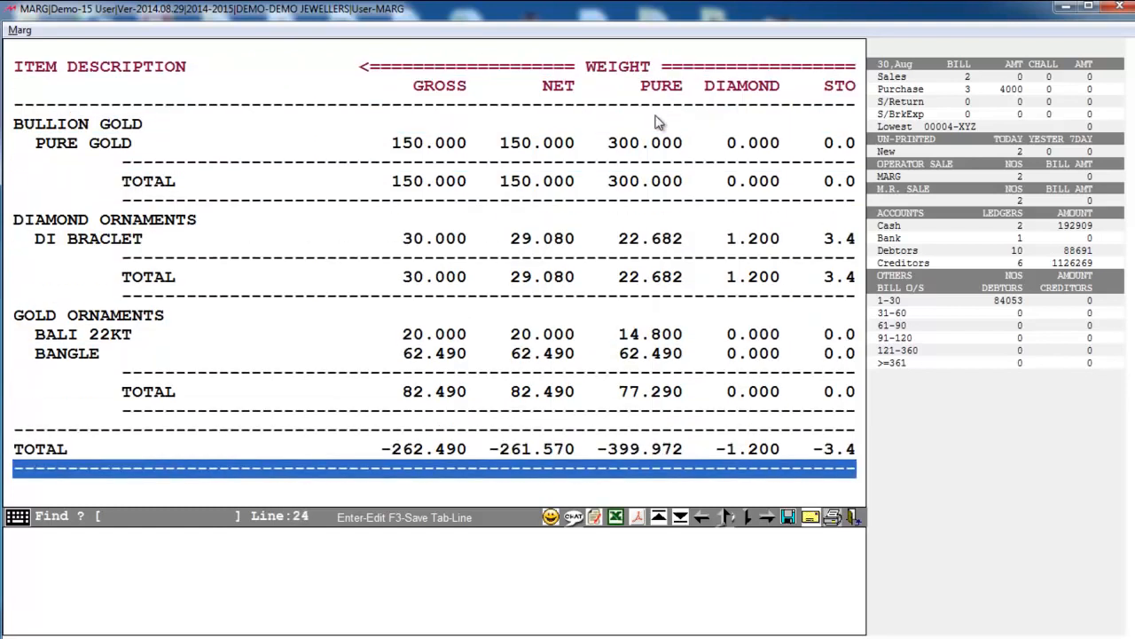
pyautogui.press('Down')
pyautogui.press('Escape')
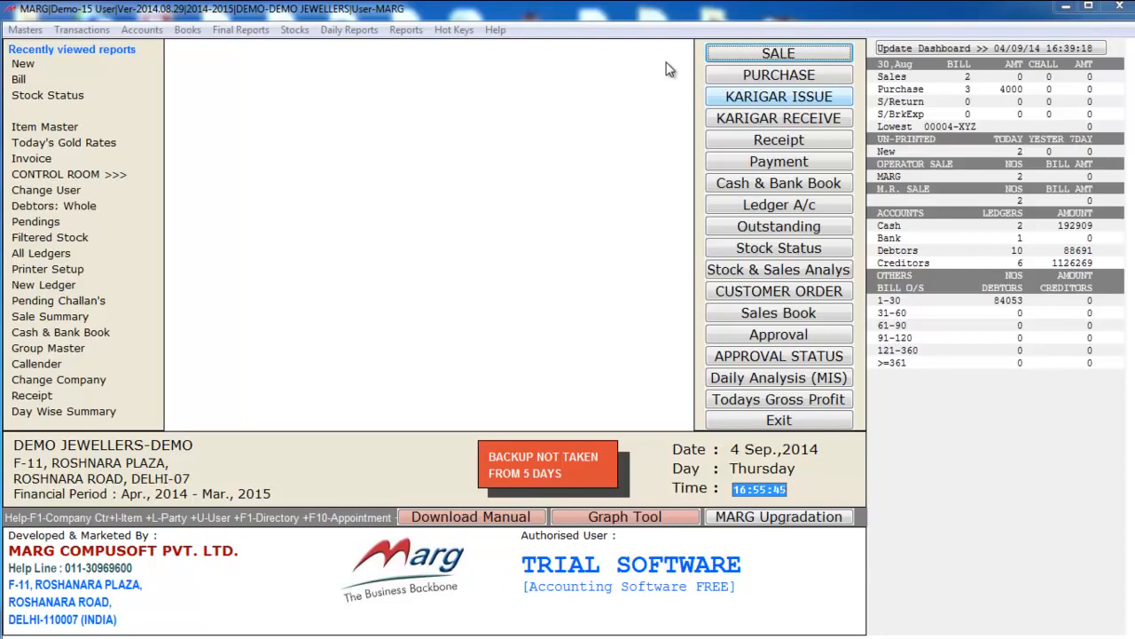
# - Start a karigar issue to the second karigar and add 50 of pure gold from lot PU0004
pyautogui.click(752, 102)
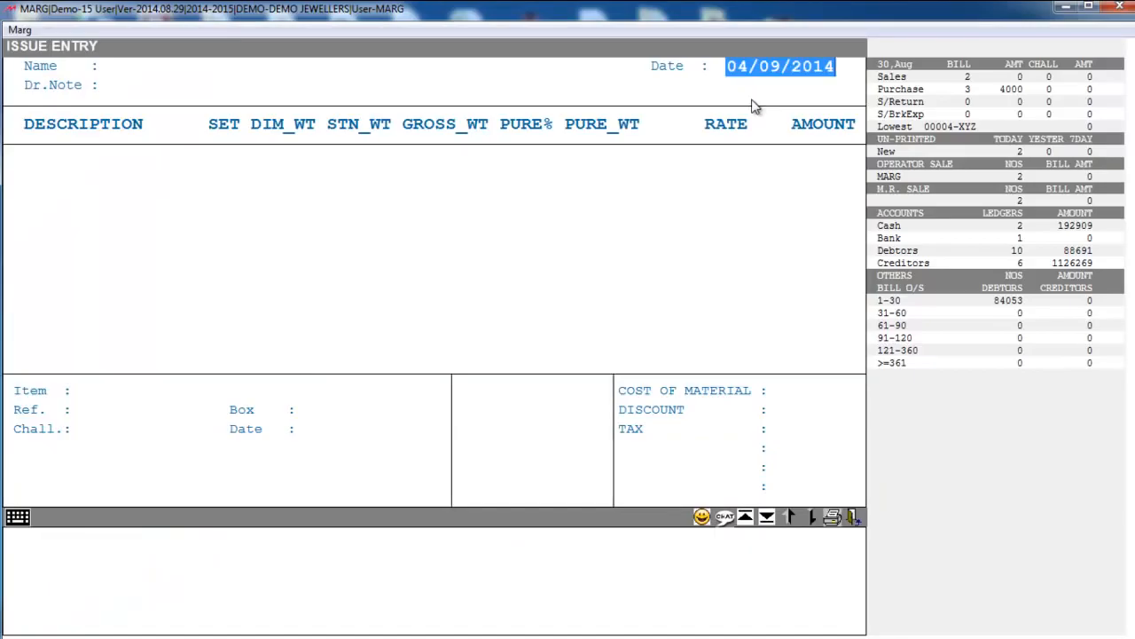
pyautogui.press('Return')
pyautogui.press('Down')
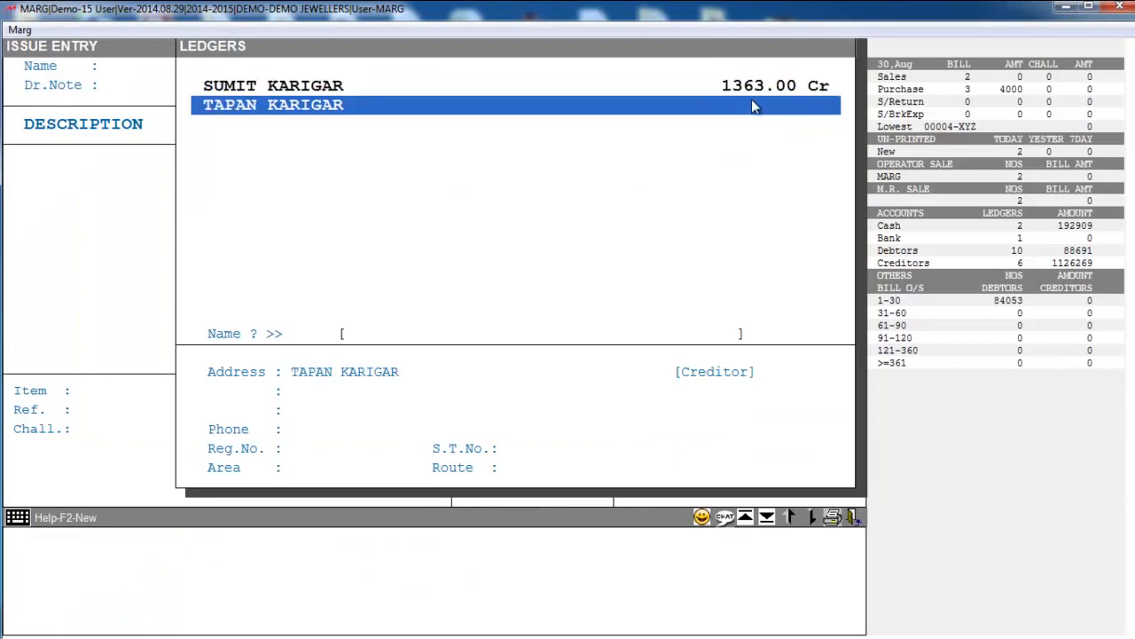
pyautogui.press('Return')
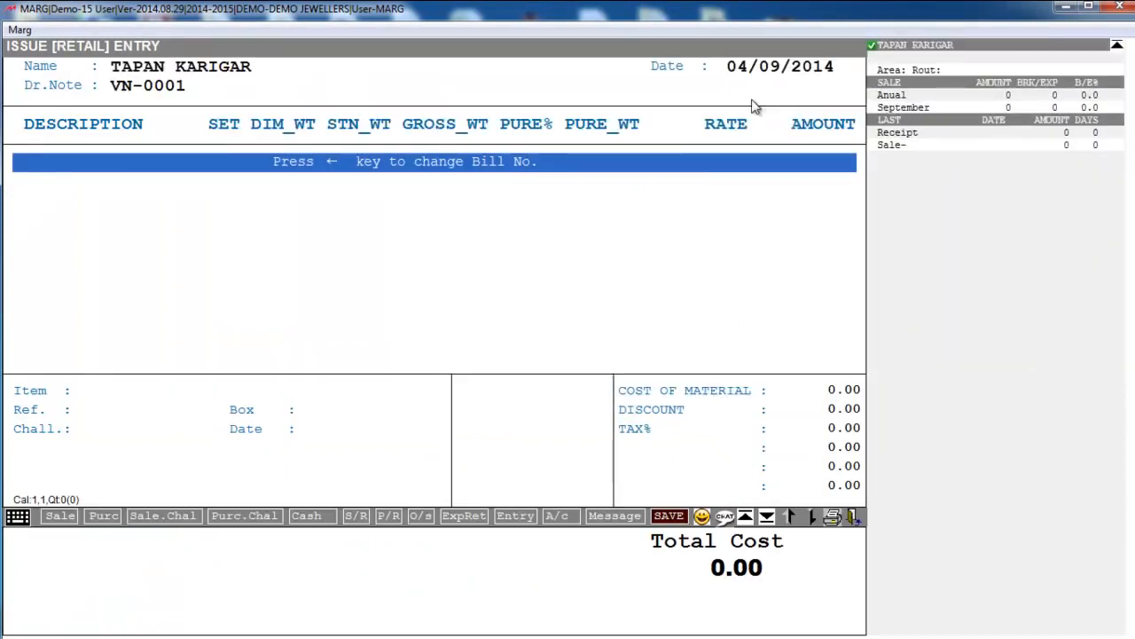
pyautogui.press('Return')
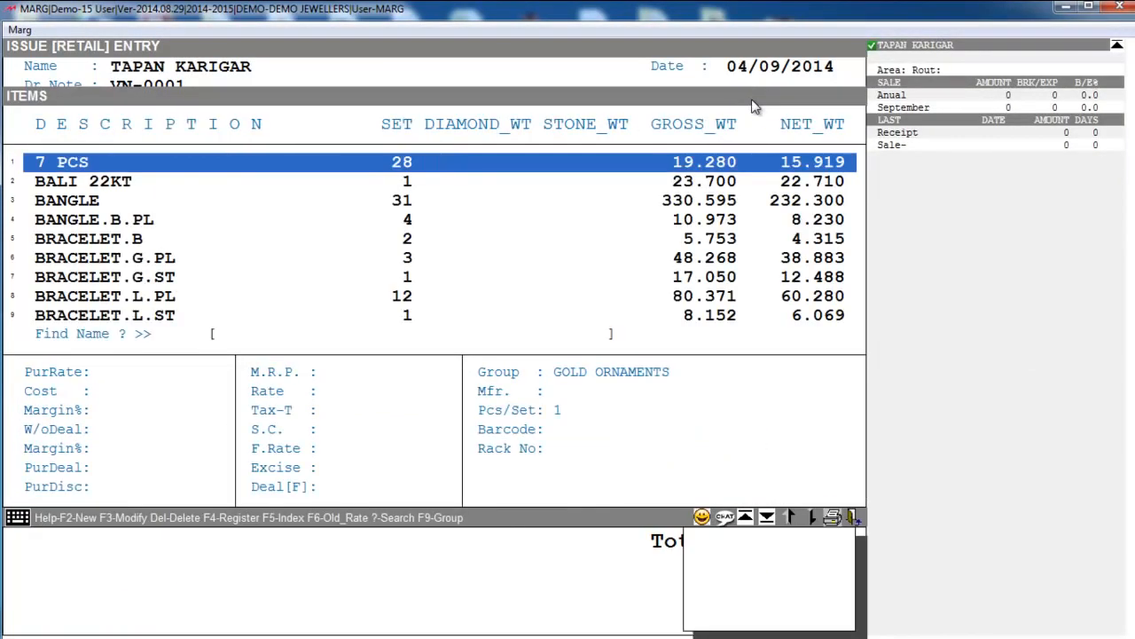
pyautogui.write('PUR')
pyautogui.press('Return')
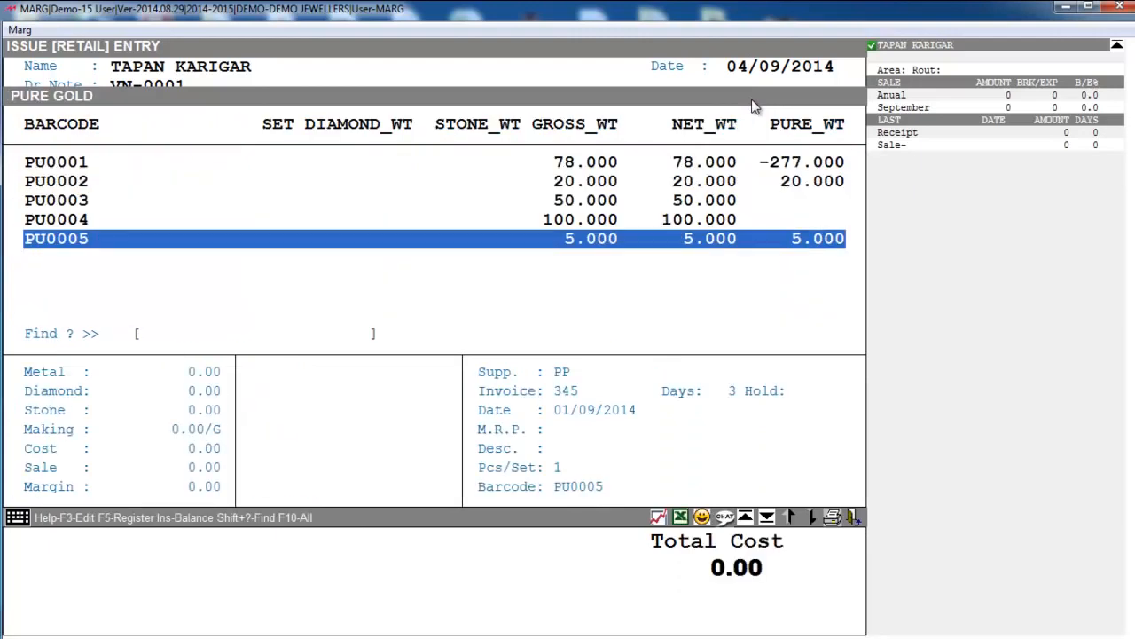
pyautogui.press('Up')
pyautogui.press('Return')
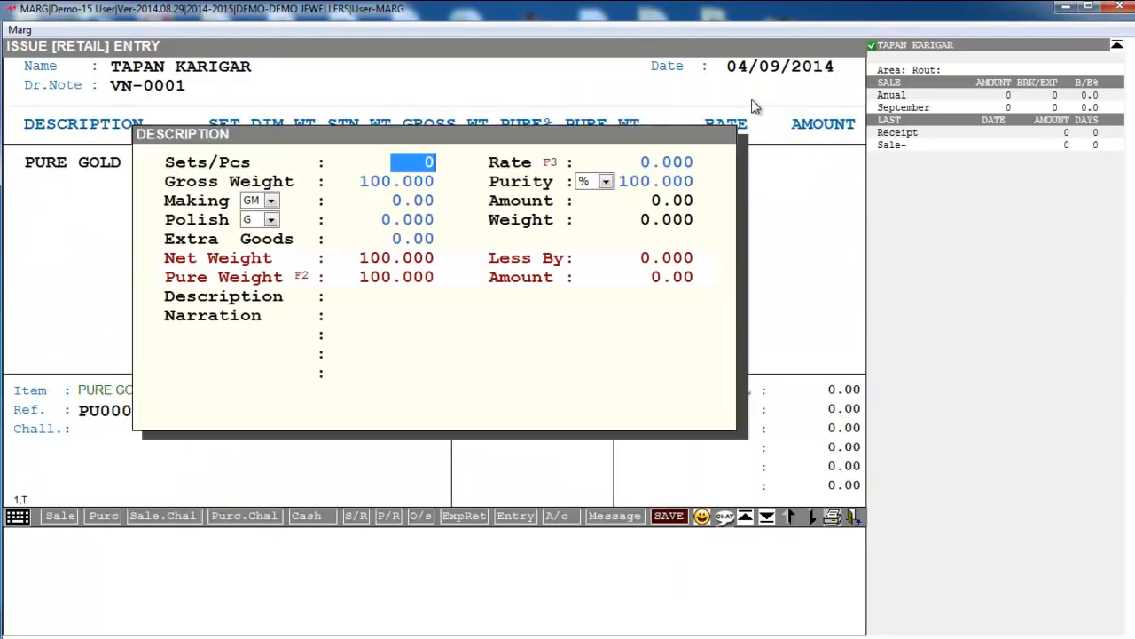
pyautogui.write('500')
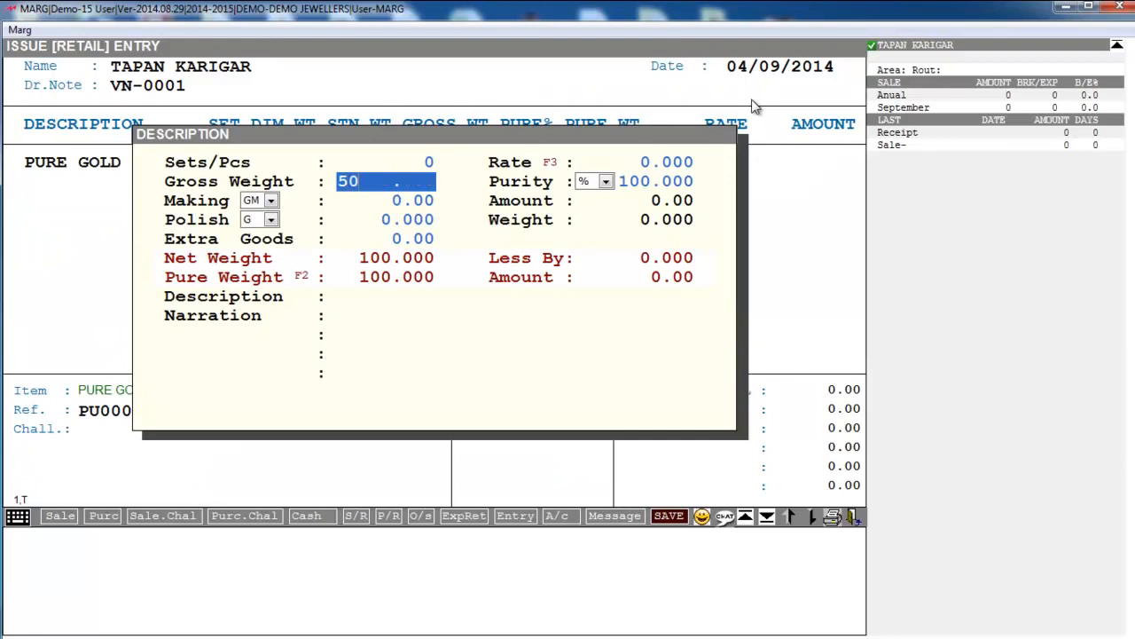
pyautogui.press('BackSpace')
pyautogui.press('Return')
pyautogui.press('Return')
pyautogui.press('Return')
pyautogui.press('Return')
pyautogui.press('Return')
pyautogui.press('Return')
pyautogui.press('Return')
pyautogui.press('Return')
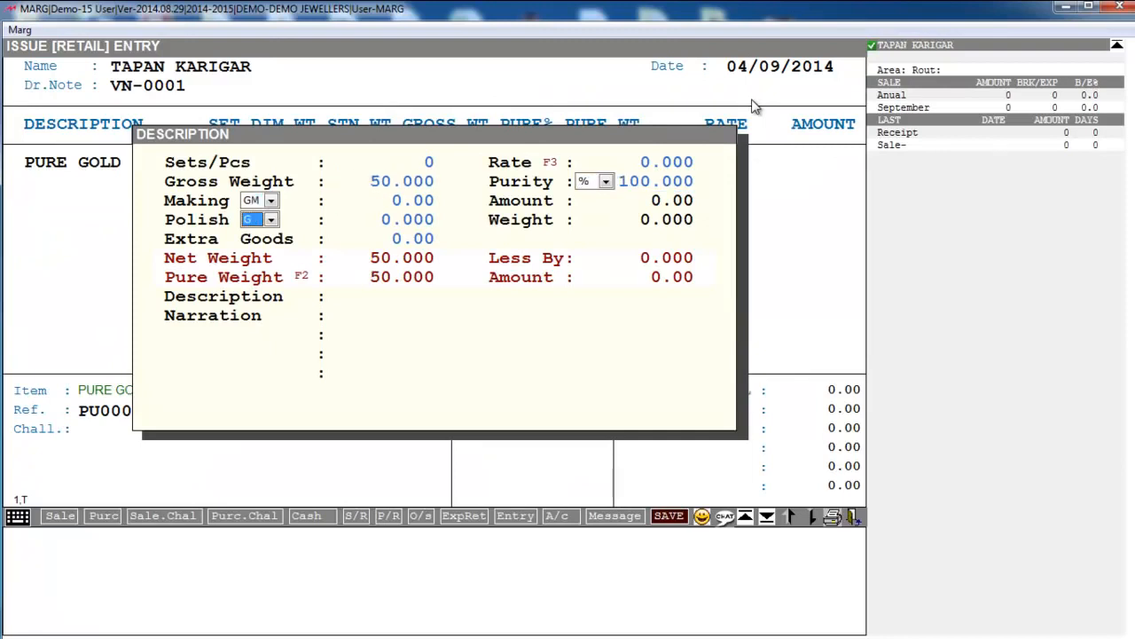
pyautogui.press('Return')
# - Add a DIAMOND line of 100 pieces weighing 20.000 at zero cost
pyautogui.write('DIAM')
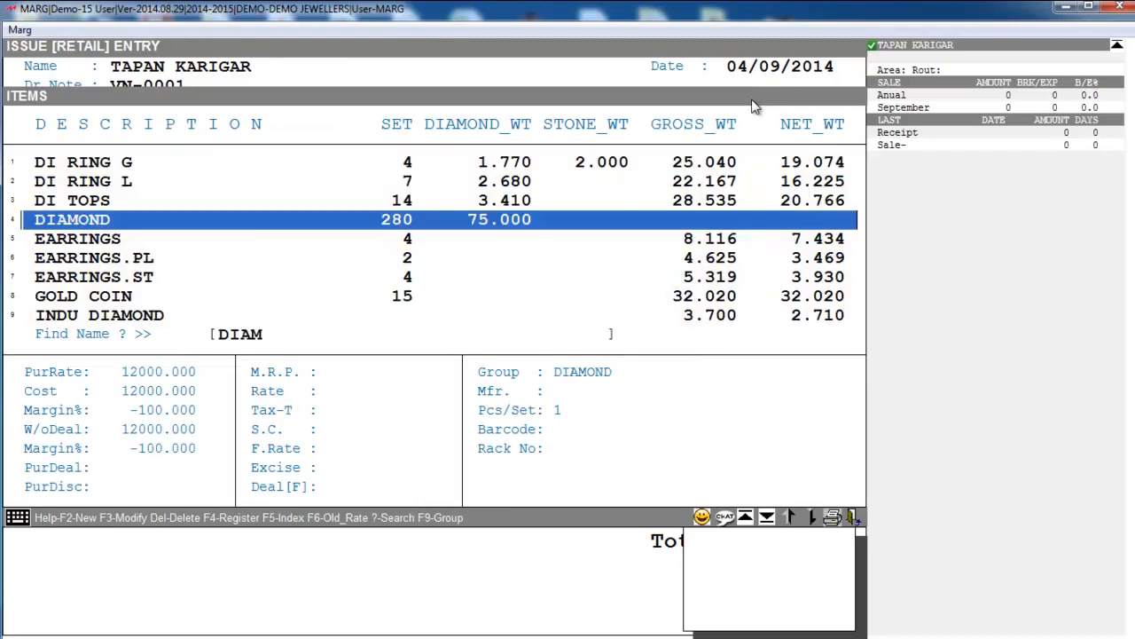
pyautogui.press('Return')
pyautogui.press('Return')
pyautogui.write('20')
pyautogui.press('Return')
pyautogui.press('Up')
pyautogui.press('Return')
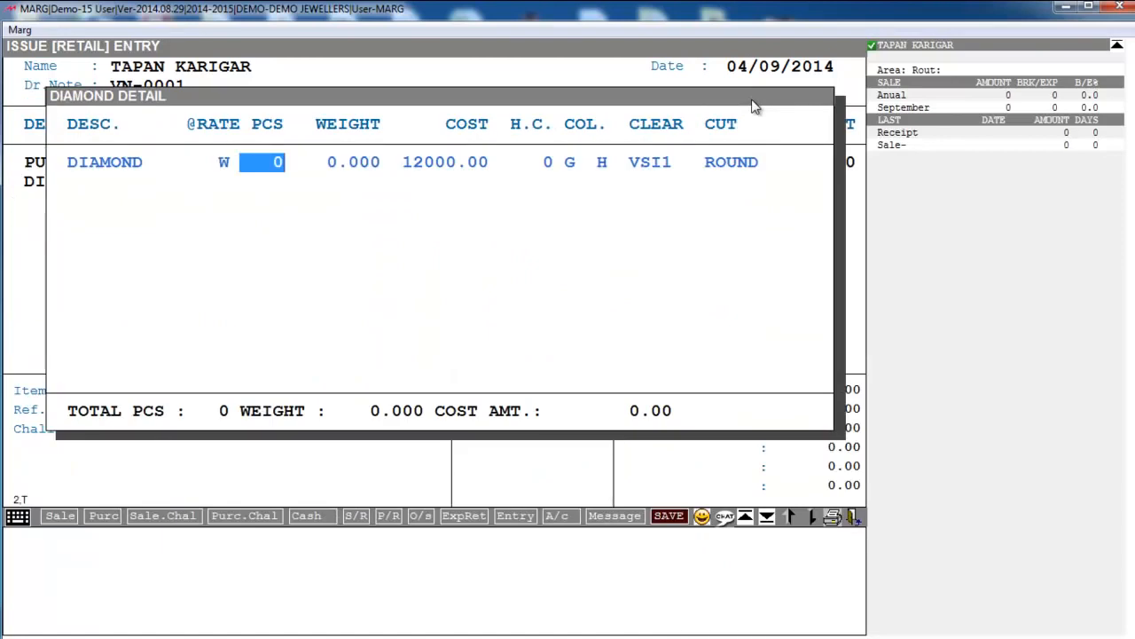
pyautogui.write('100')
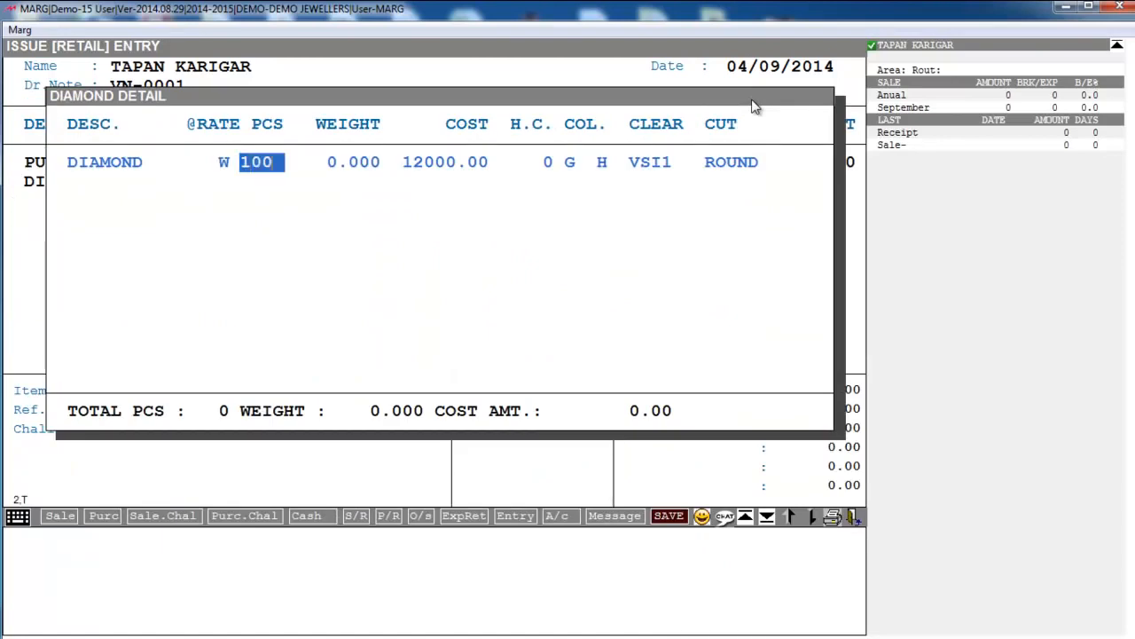
pyautogui.press('Return')
pyautogui.write('20  .')
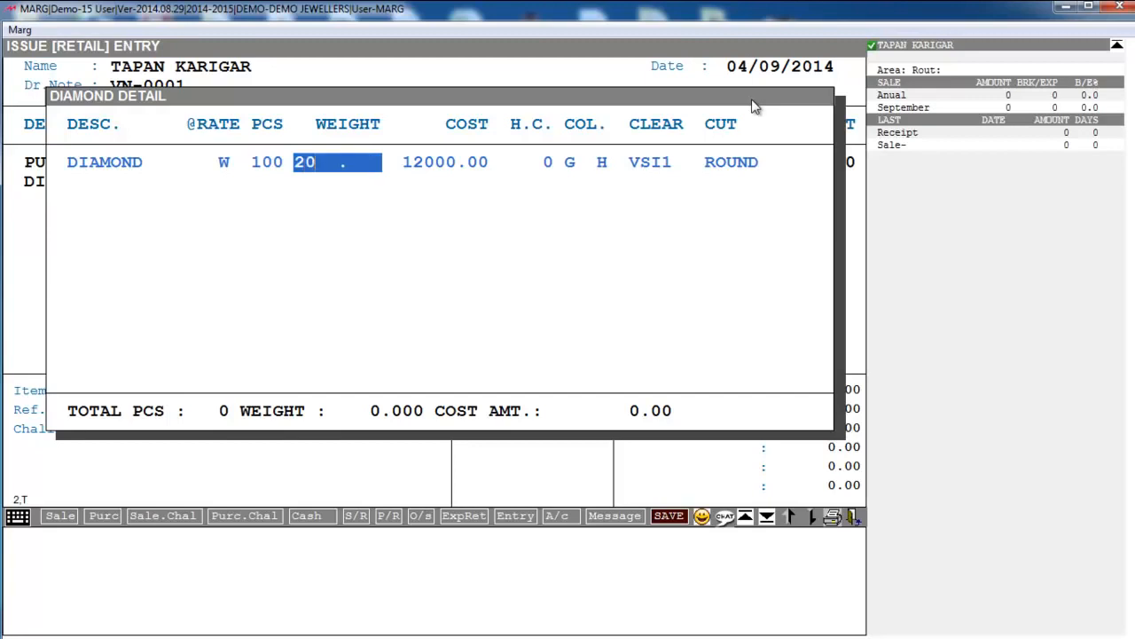
pyautogui.press('Return')
pyautogui.write('0')
pyautogui.press('Return')
# - Skip the VAT check, save issue note VN-0001 and decline printing
pyautogui.press('pagedown')
pyautogui.press('pagedown')
pyautogui.press('pagedown')
pyautogui.press('Return')
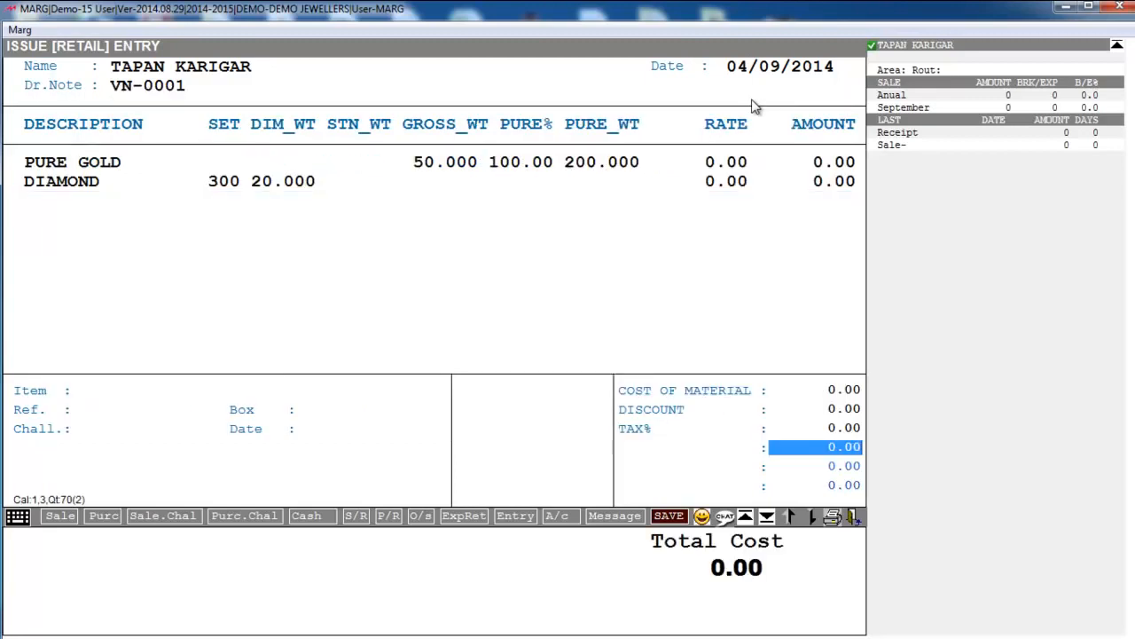
pyautogui.press('Return')
pyautogui.press('Return')
pyautogui.press('Return')
pyautogui.press('Return')
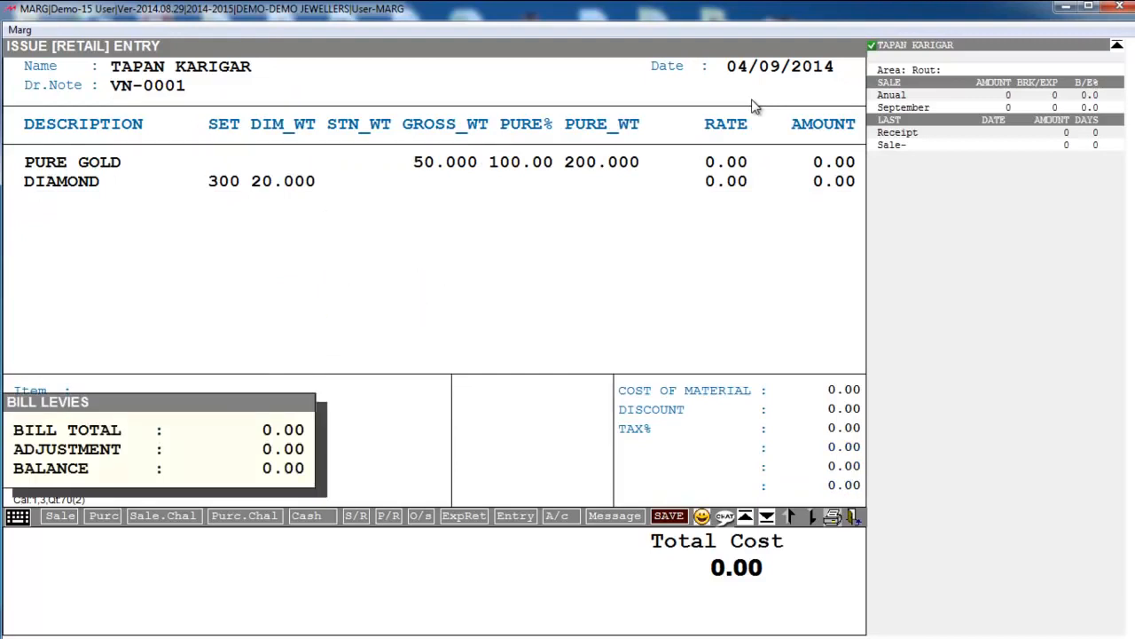
pyautogui.press('Escape')
pyautogui.press('Escape')
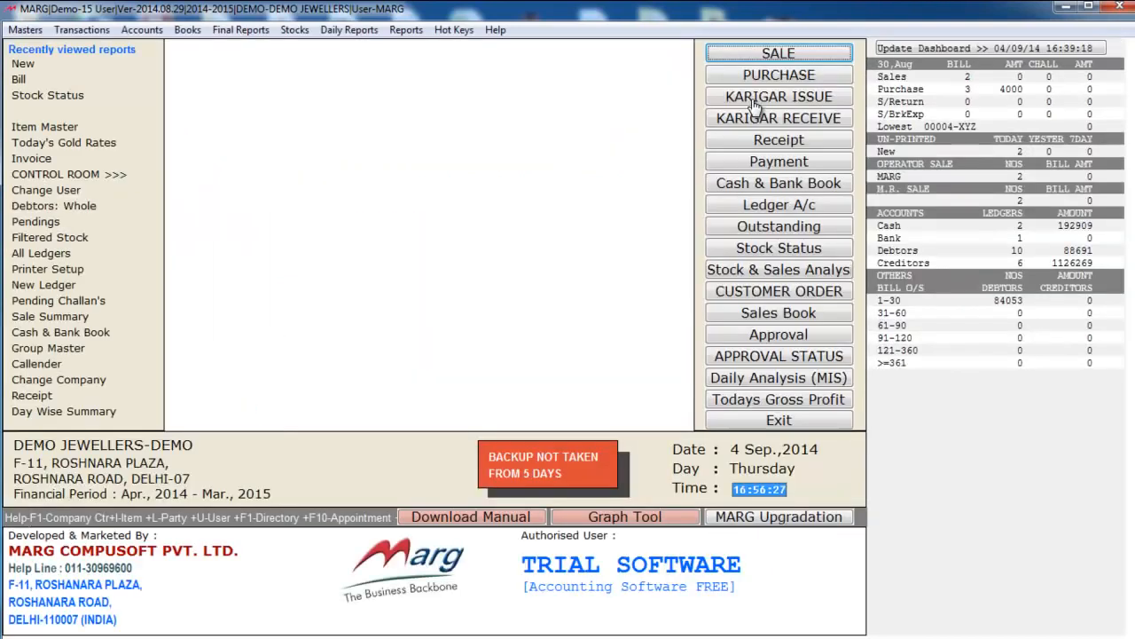
# - Start a karigar receipt from the second karigar ledger with item DI BANGLE
pyautogui.click(106, 32)
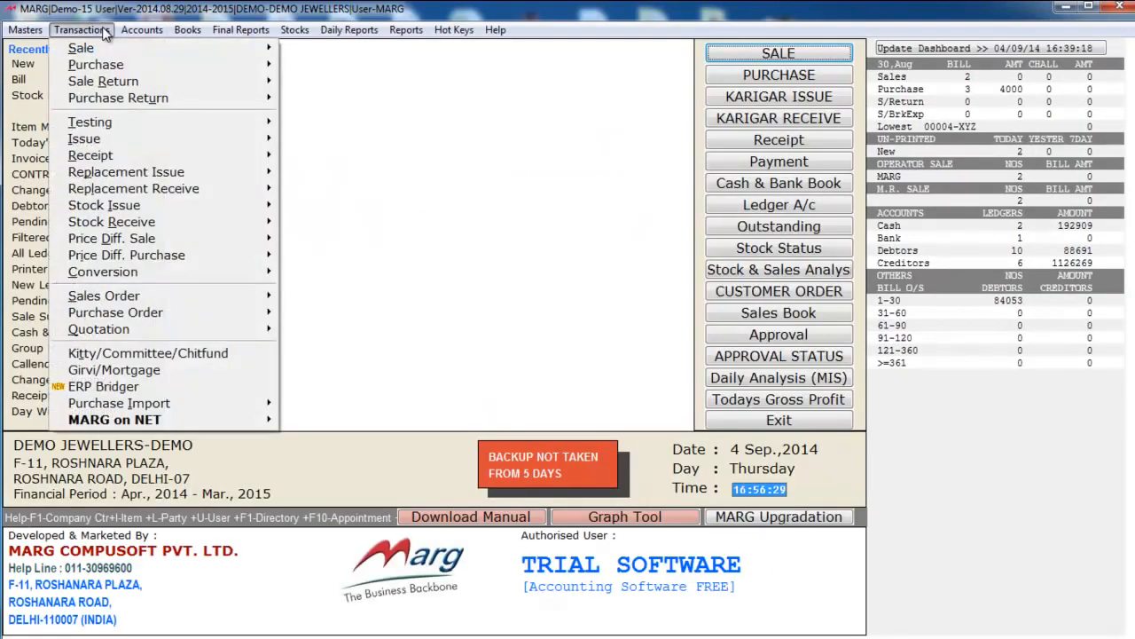
pyautogui.click(638, 138)
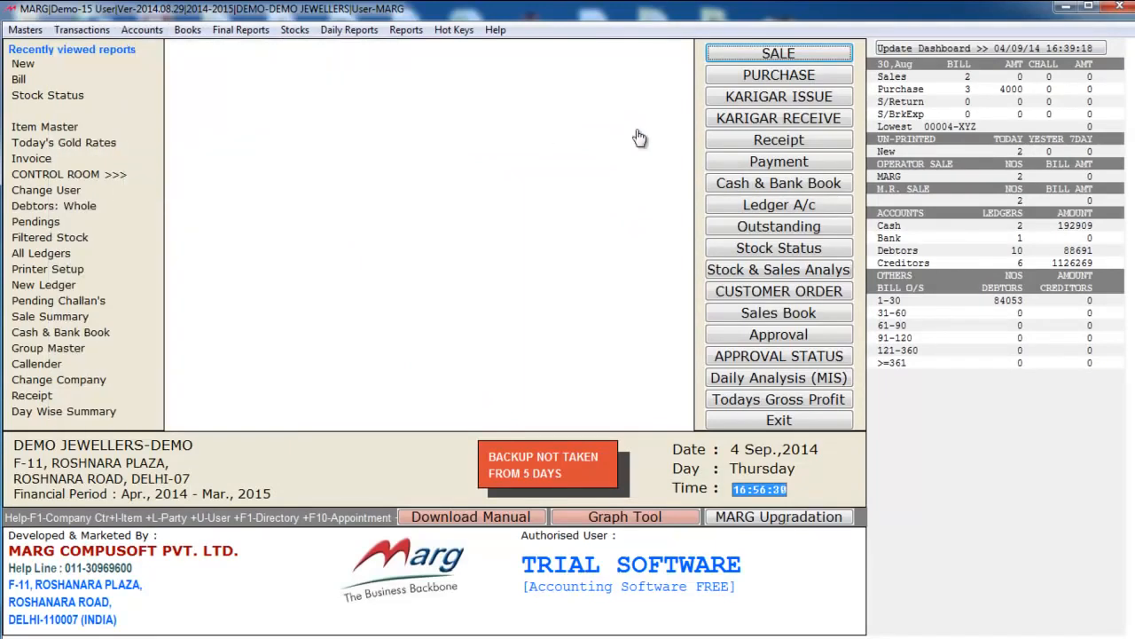
pyautogui.click(734, 125)
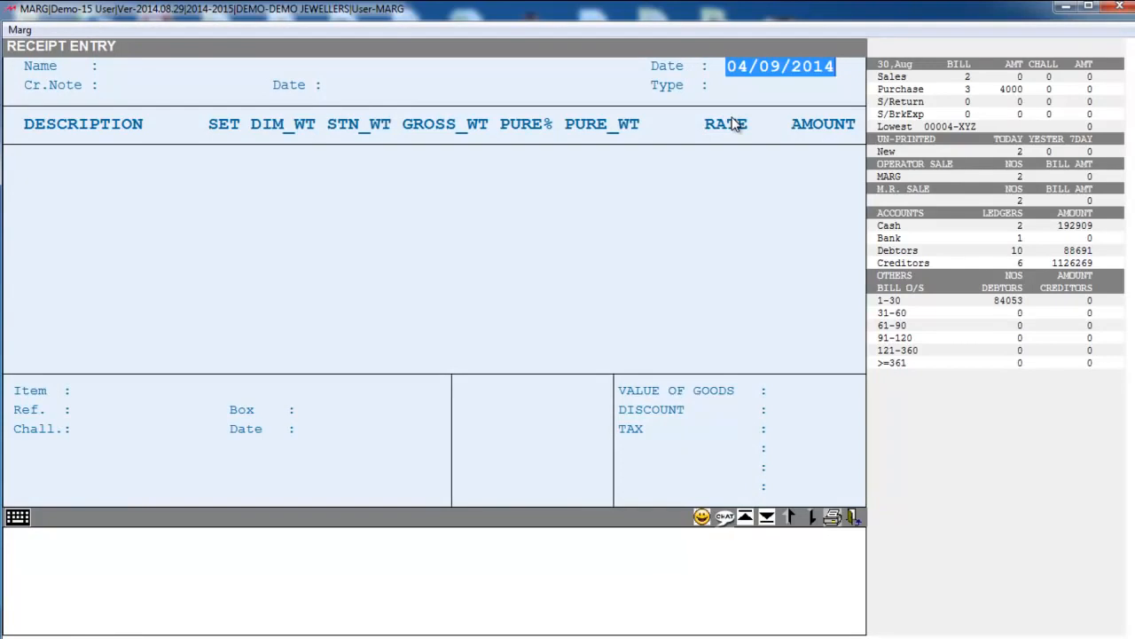
pyautogui.press('Return')
pyautogui.press('Down')
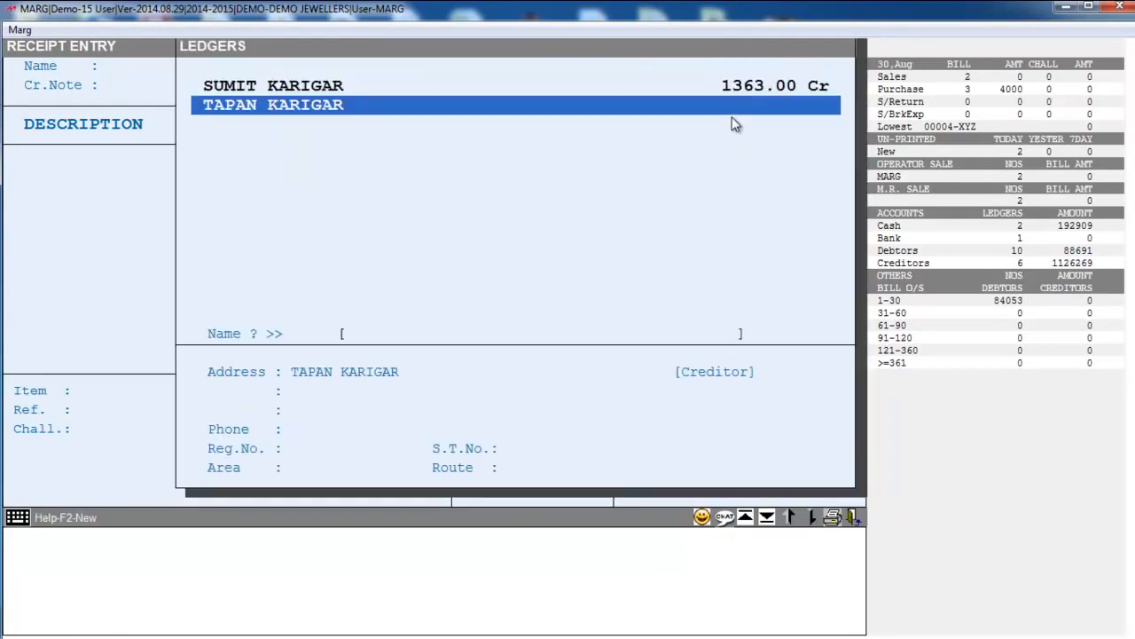
pyautogui.press('Return')
pyautogui.press('Return')
pyautogui.press('Return')
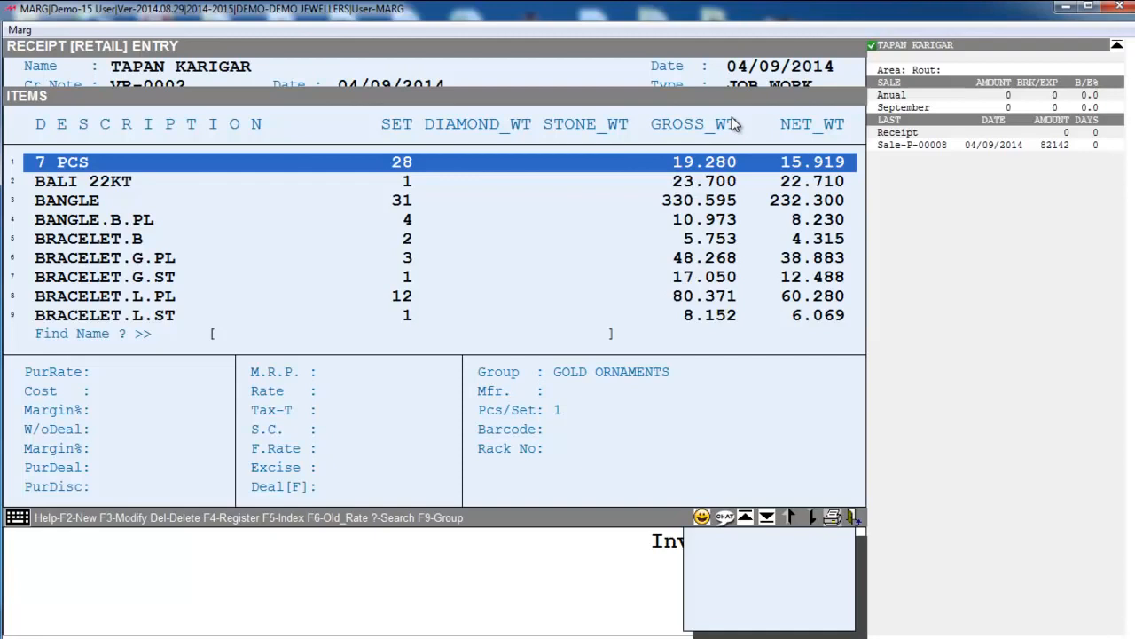
pyautogui.write('DI')
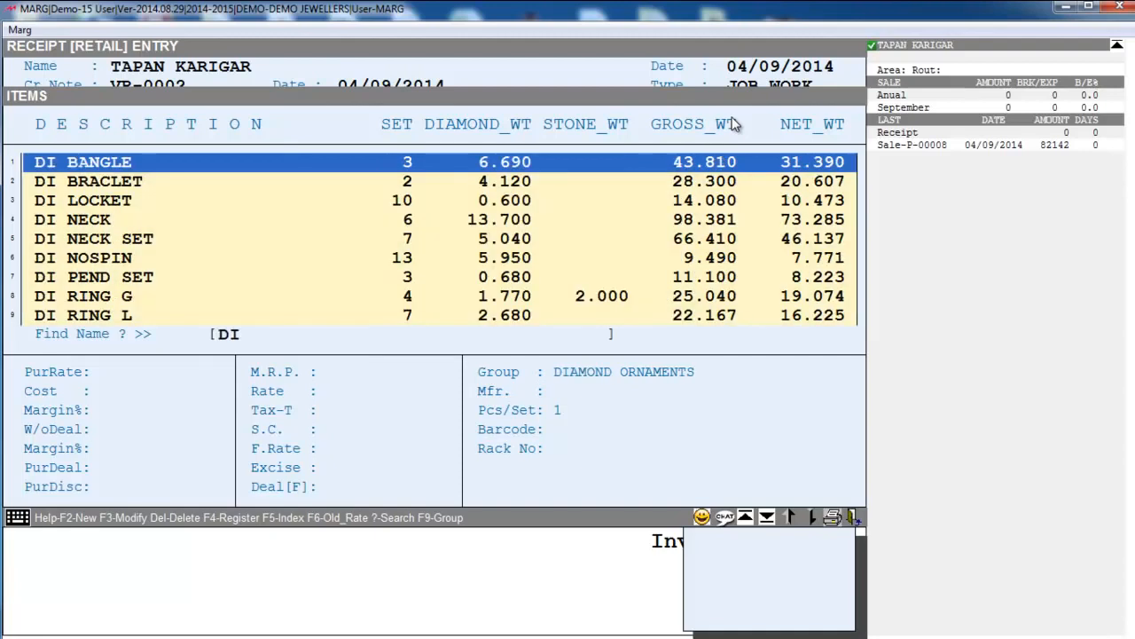
pyautogui.press('Return')
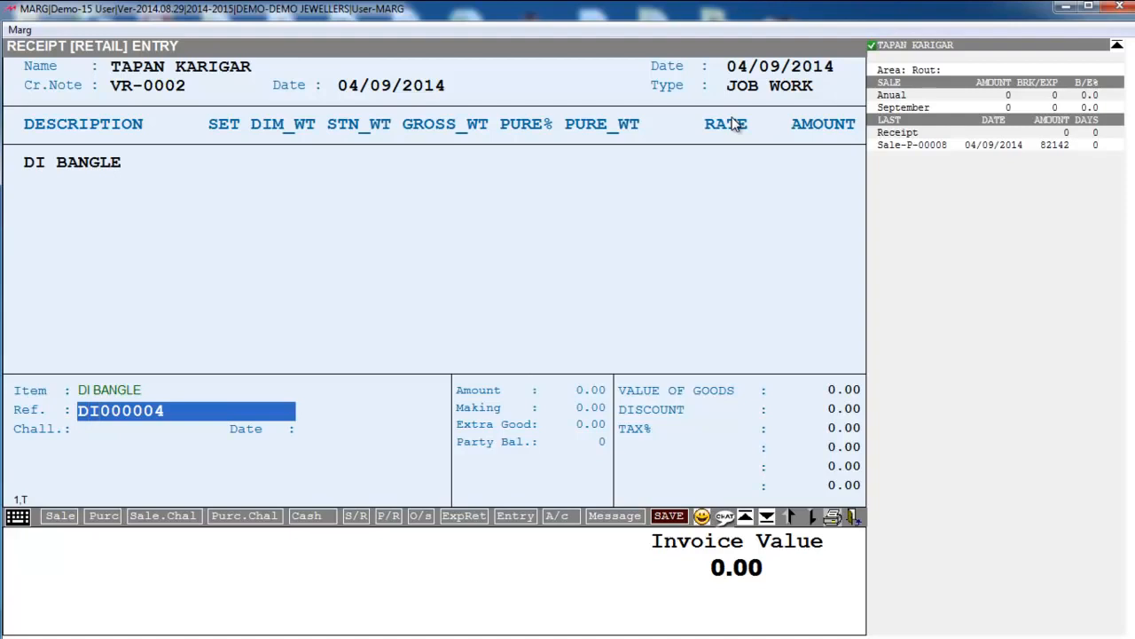
# - Set reference DB0004, 1 set, gross weight 40 and cost 0
pyautogui.write('DB')
pyautogui.press('Delete')
pyautogui.press('Delete')
pyautogui.press('Return')
pyautogui.write('1')
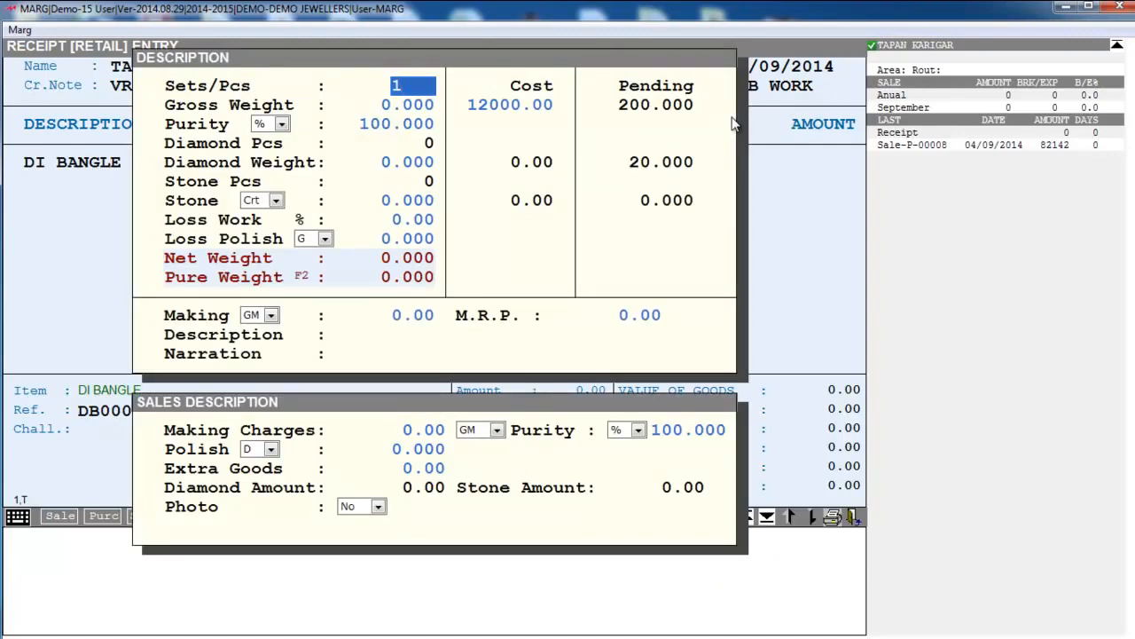
pyautogui.press('Return')
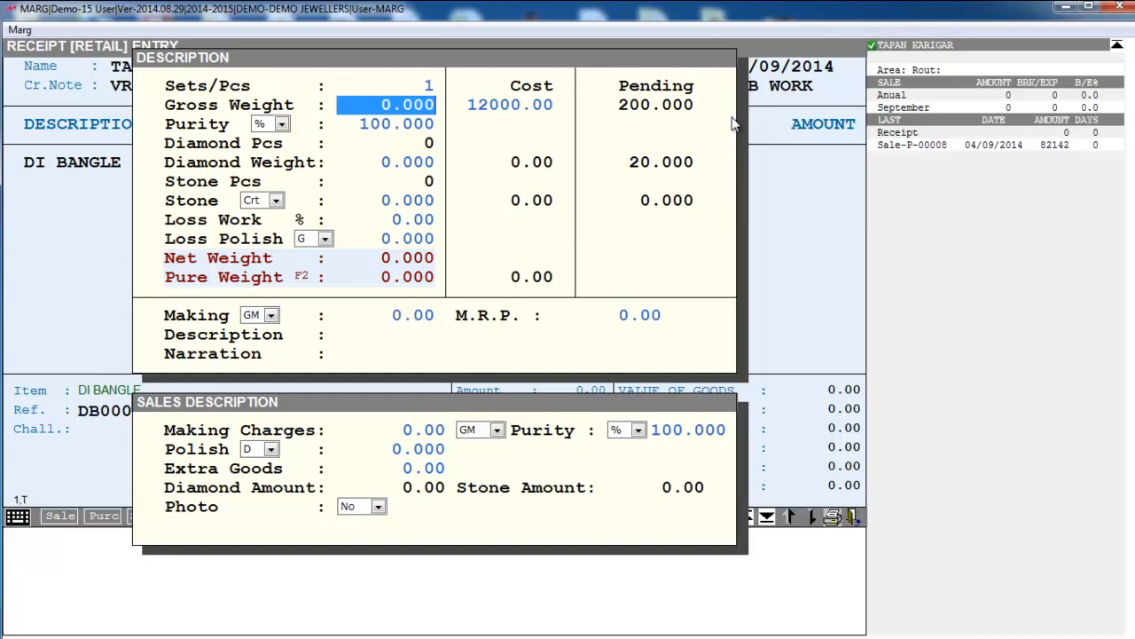
pyautogui.write('40')
pyautogui.press('Return')
pyautogui.write('0 .')
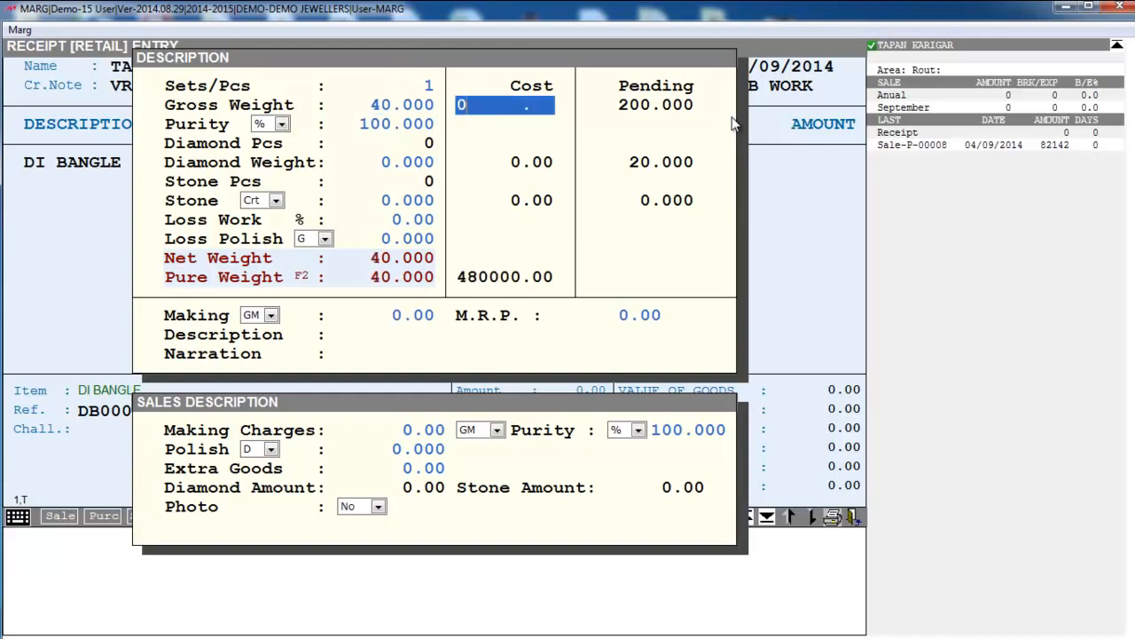
pyautogui.press('Return')
# - Set the purity to 22 carats and the diamond weight to 2
pyautogui.press('Down')
pyautogui.press('Return')
pyautogui.press('Return')
pyautogui.write('22')
pyautogui.press('Return')
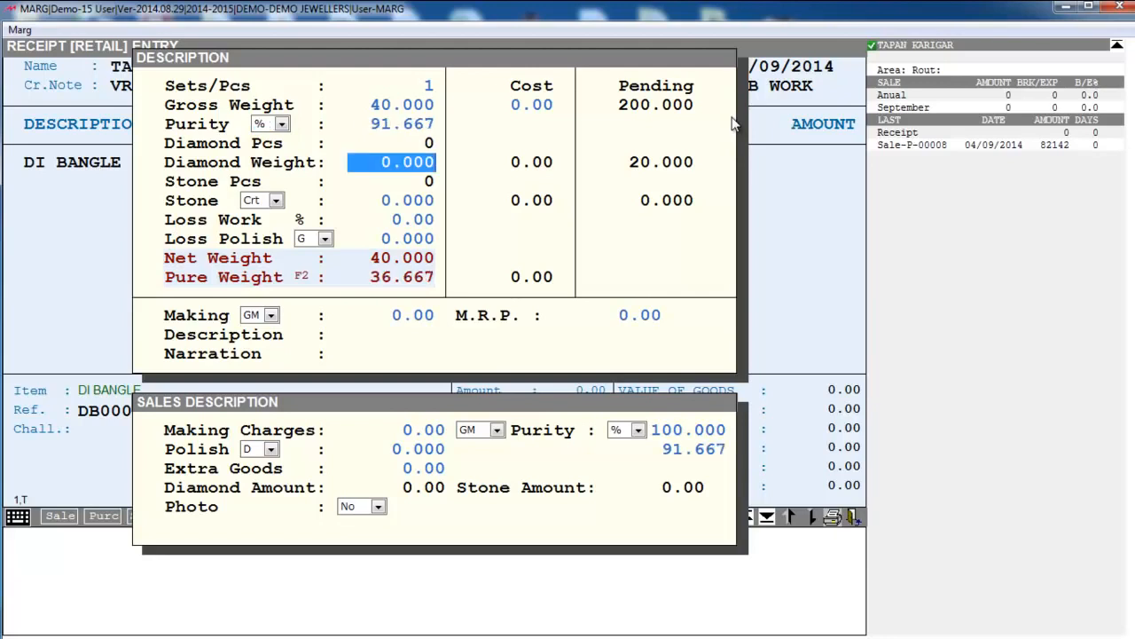
pyautogui.write('2')
pyautogui.press('Return')
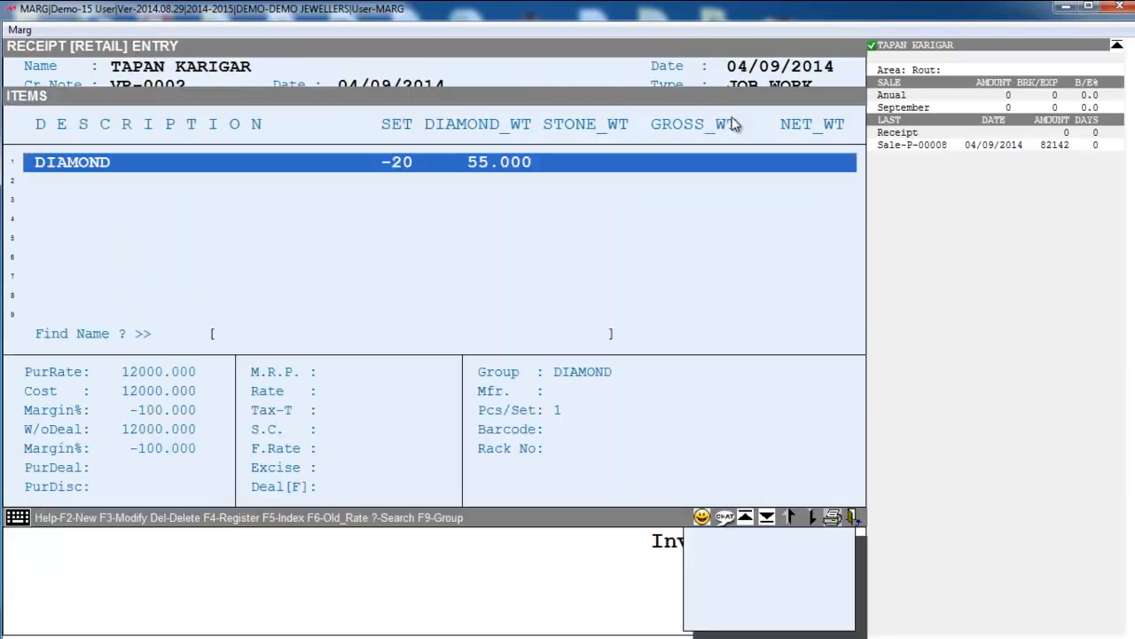
pyautogui.press('Return')
pyautogui.press('Return')
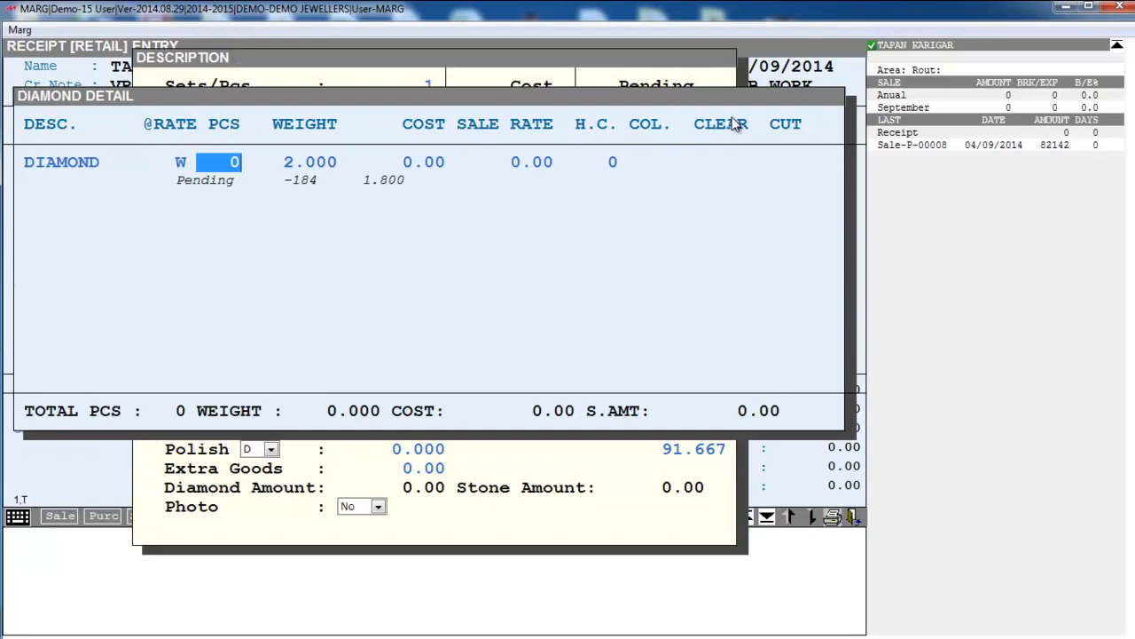
# - Enter 10 diamond pieces at 2.000 weight with a 30000 sale rate in Diamond Detail
pyautogui.write('10')
pyautogui.press('Return')
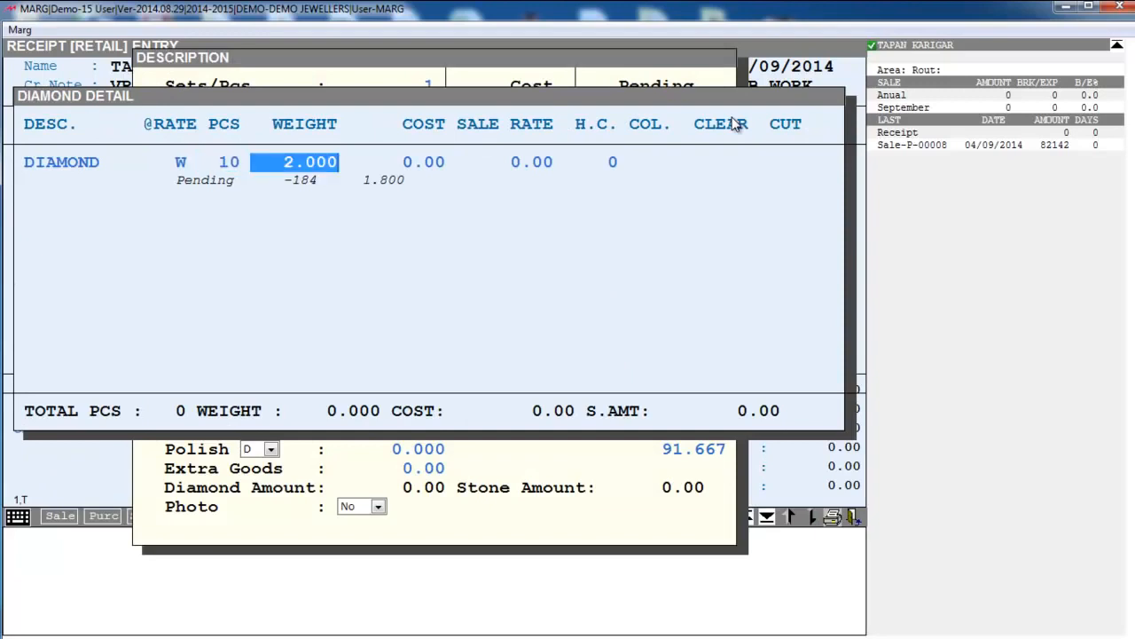
pyautogui.press('Return')
pyautogui.press('Return')
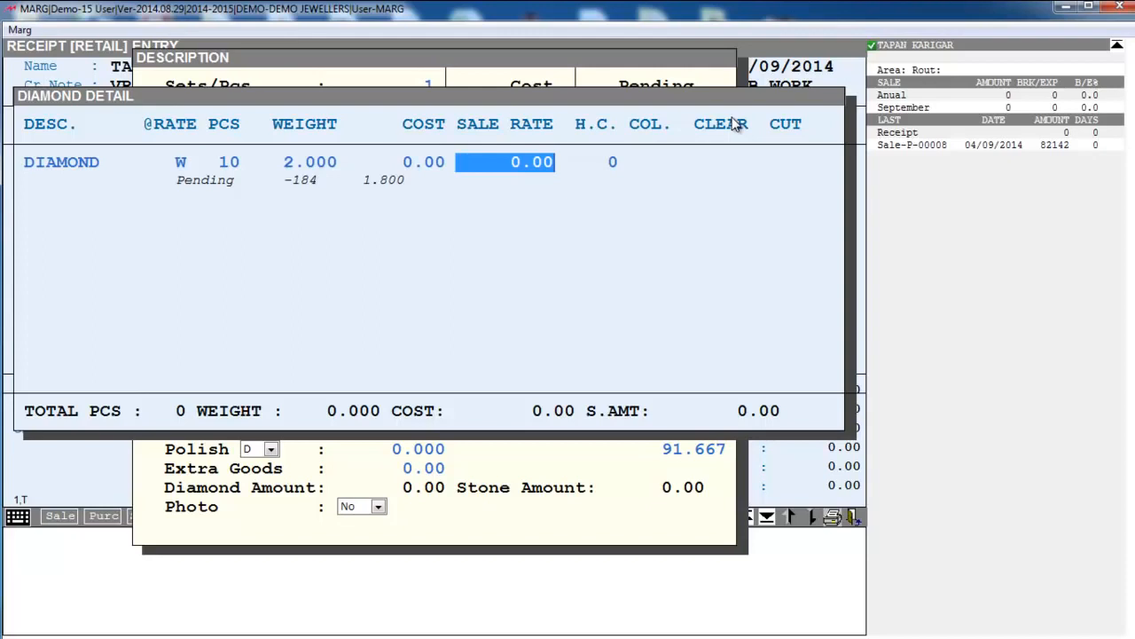
pyautogui.write('30000')
pyautogui.press('Return')
pyautogui.press('Return')
pyautogui.press('Return')
pyautogui.press('Return')
pyautogui.press('Return')
pyautogui.press('Escape')
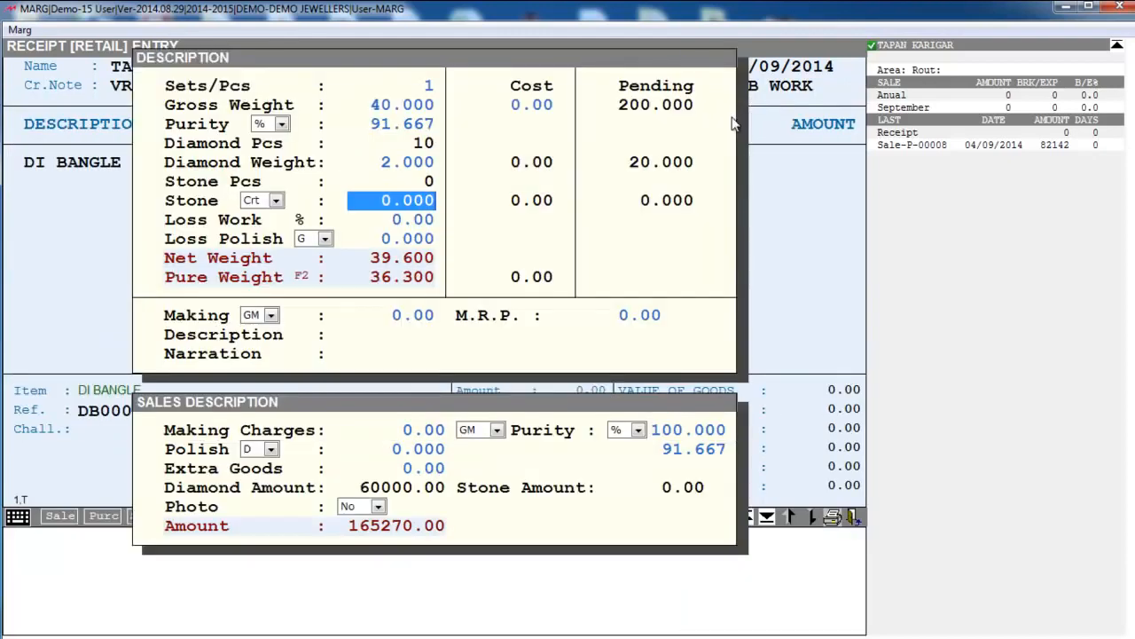
pyautogui.press('Return')
pyautogui.press('Return')
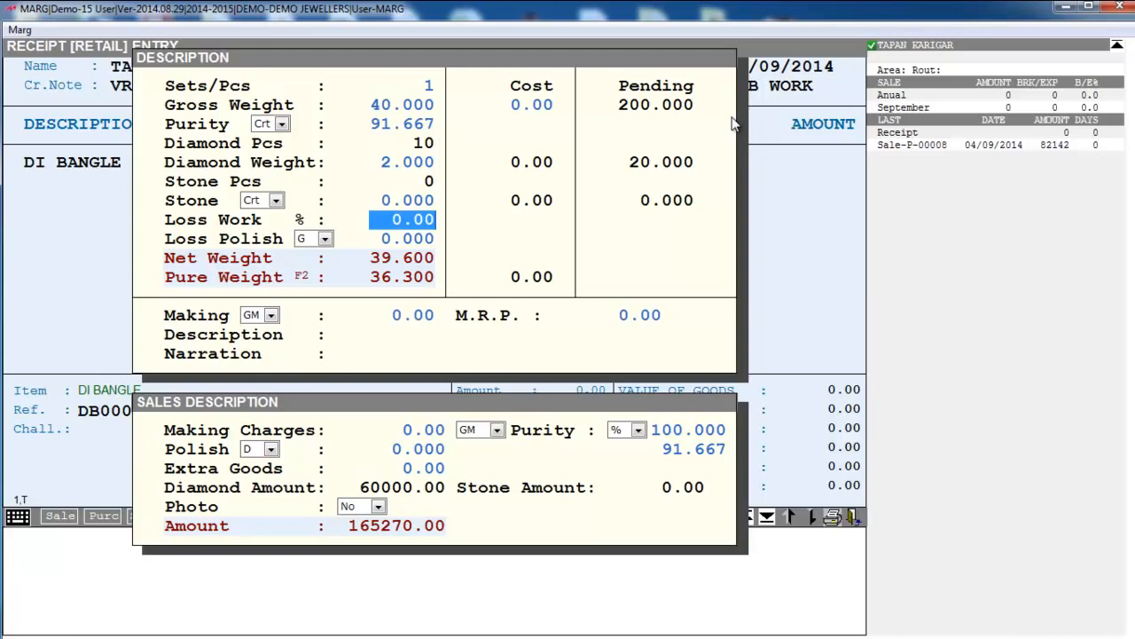
# - Set the polish loss unit to percent with a value of 2
pyautogui.press('Return')
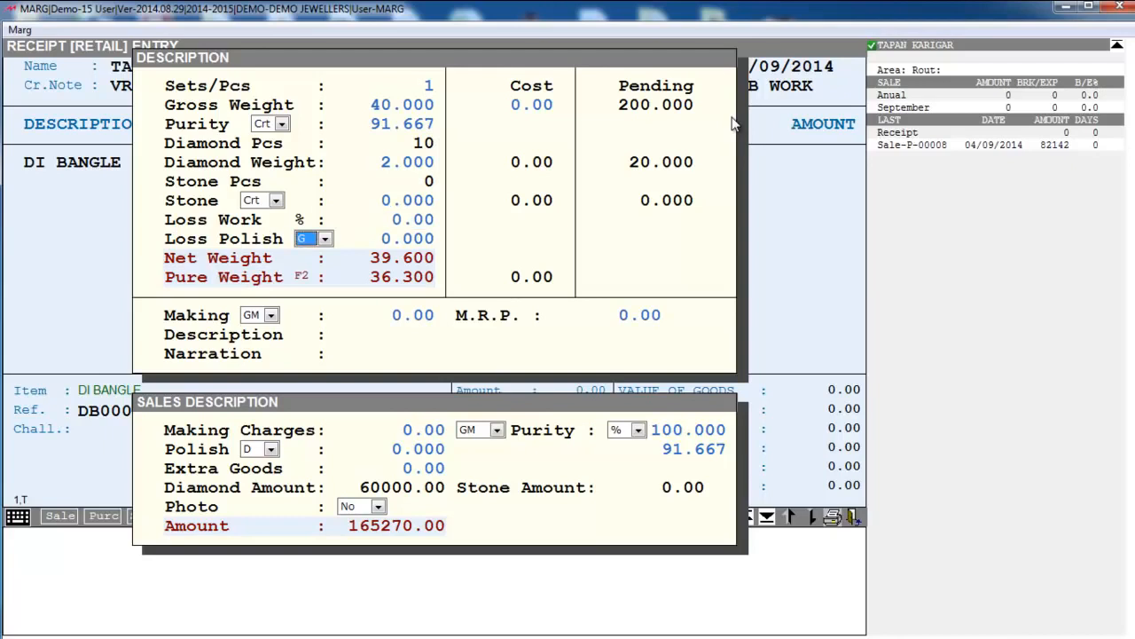
pyautogui.hotkey('alt', 'Down')
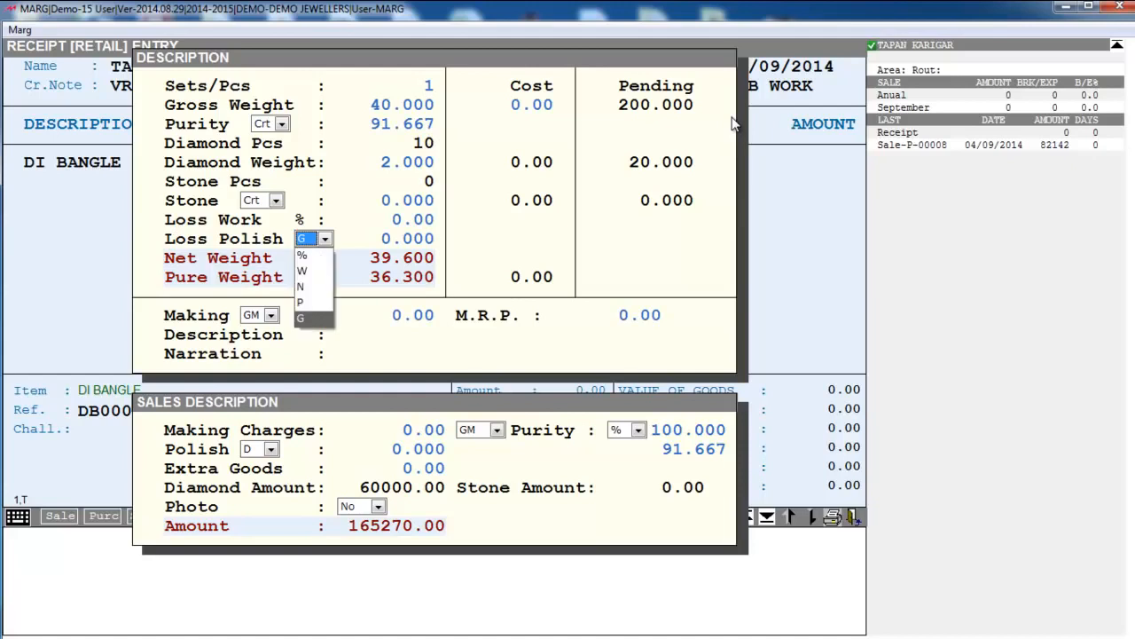
pyautogui.press('Up')
pyautogui.press('Up')
pyautogui.press('Up')
pyautogui.press('Up')
pyautogui.press('Return')
pyautogui.press('Return')
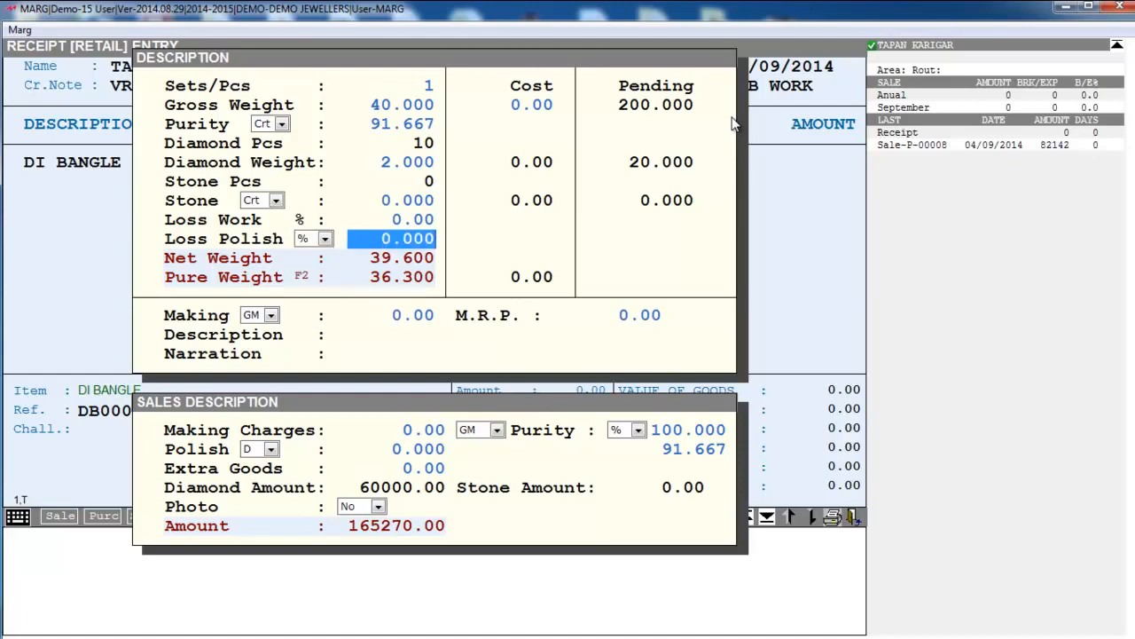
pyautogui.write('2 .')
pyautogui.press('Return')
# - Add making of 20 per gram and commit the DI BANGLE line at 792.00
pyautogui.hotkey('alt', 'Down')
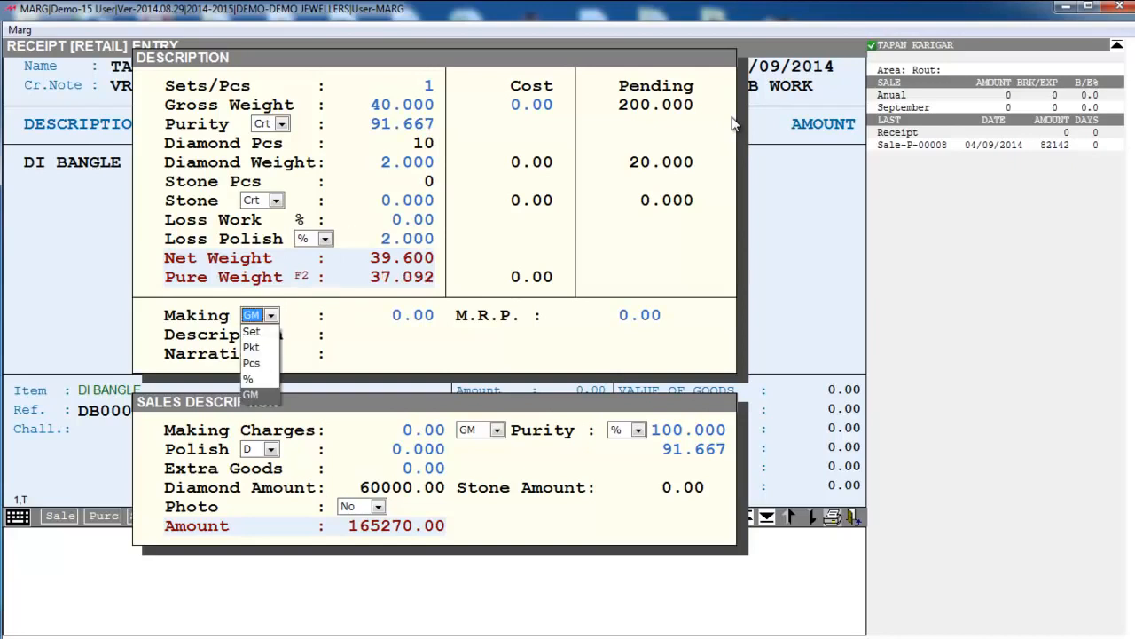
pyautogui.press('Return')
pyautogui.press('Return')
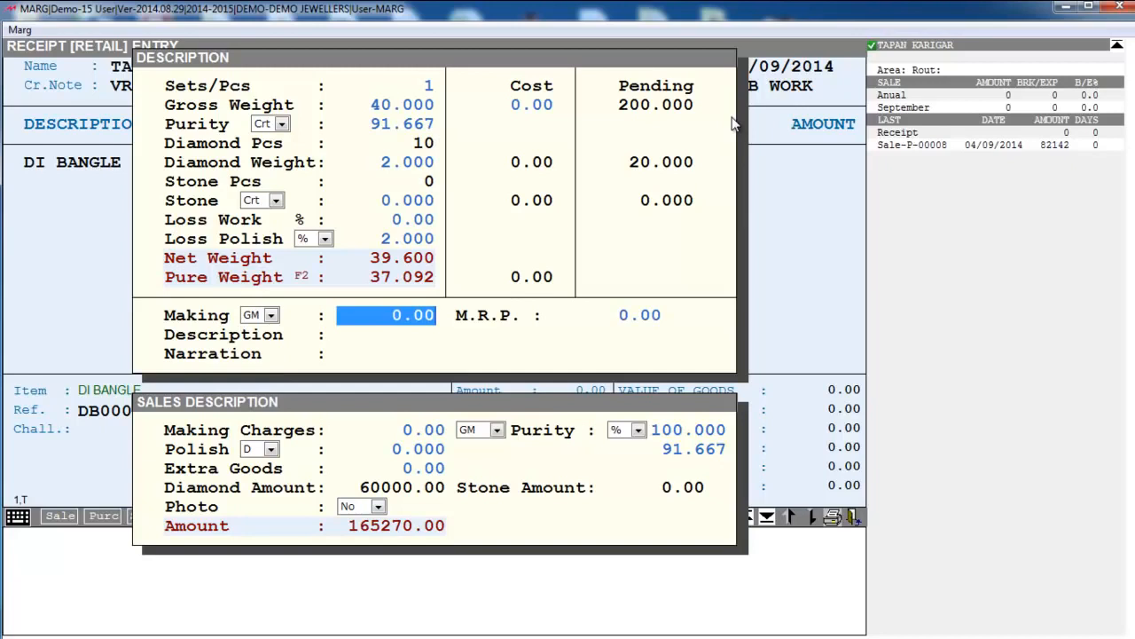
pyautogui.write('20')
pyautogui.press('Return')
pyautogui.press('Return')
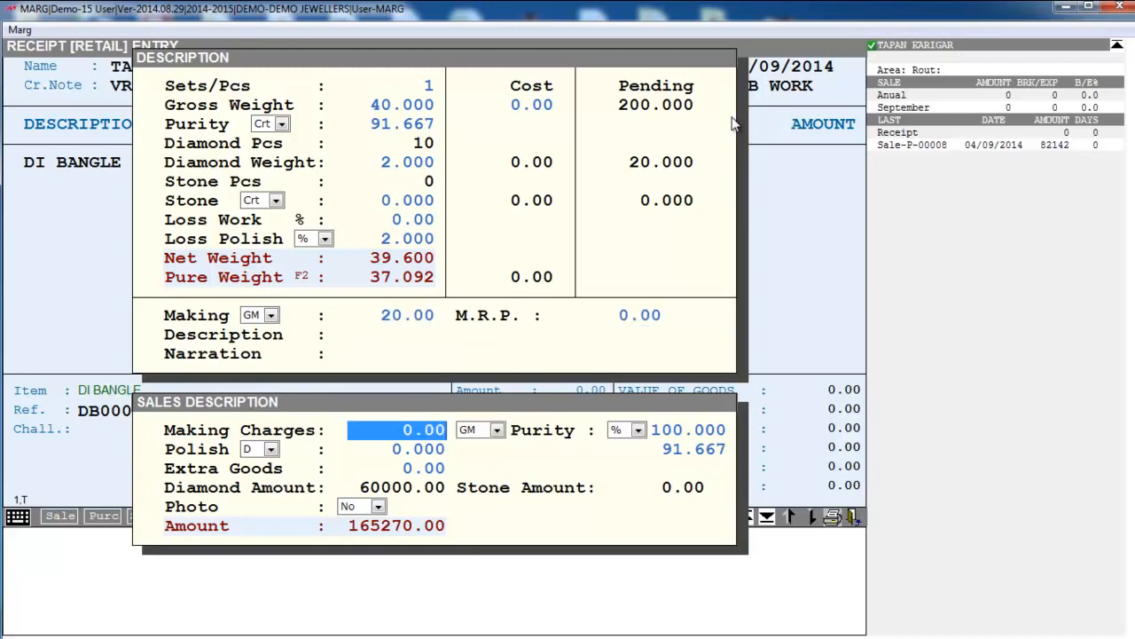
pyautogui.press('Return')
pyautogui.press('Return')
pyautogui.press('Return')
pyautogui.press('Return')
pyautogui.press('Return')
pyautogui.press('Return')
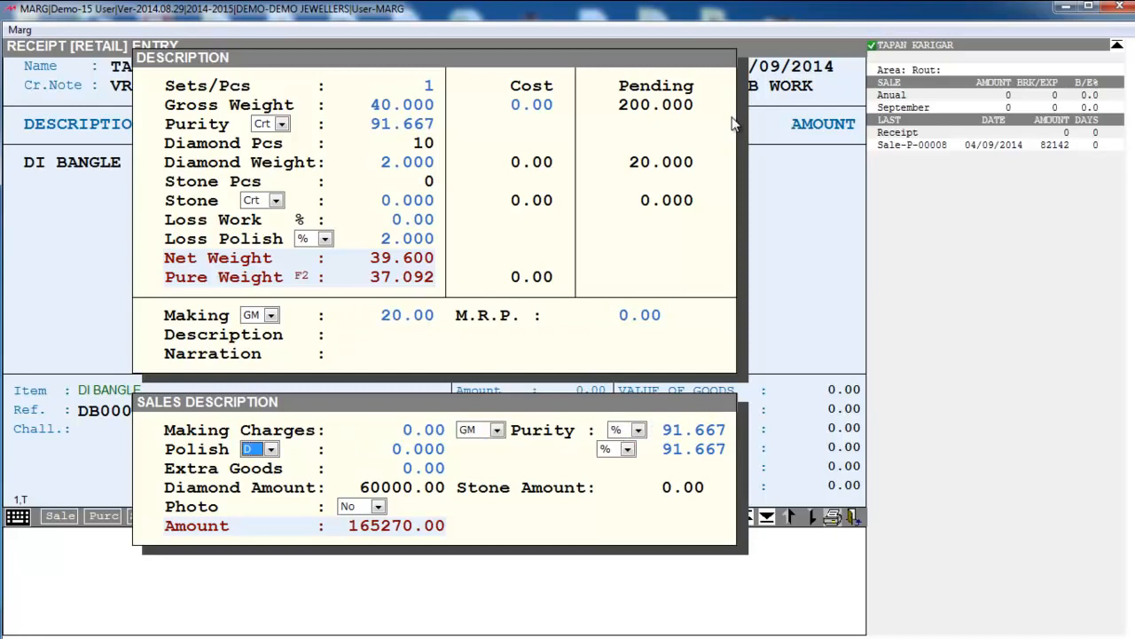
pyautogui.press('Return')
pyautogui.press('Return')
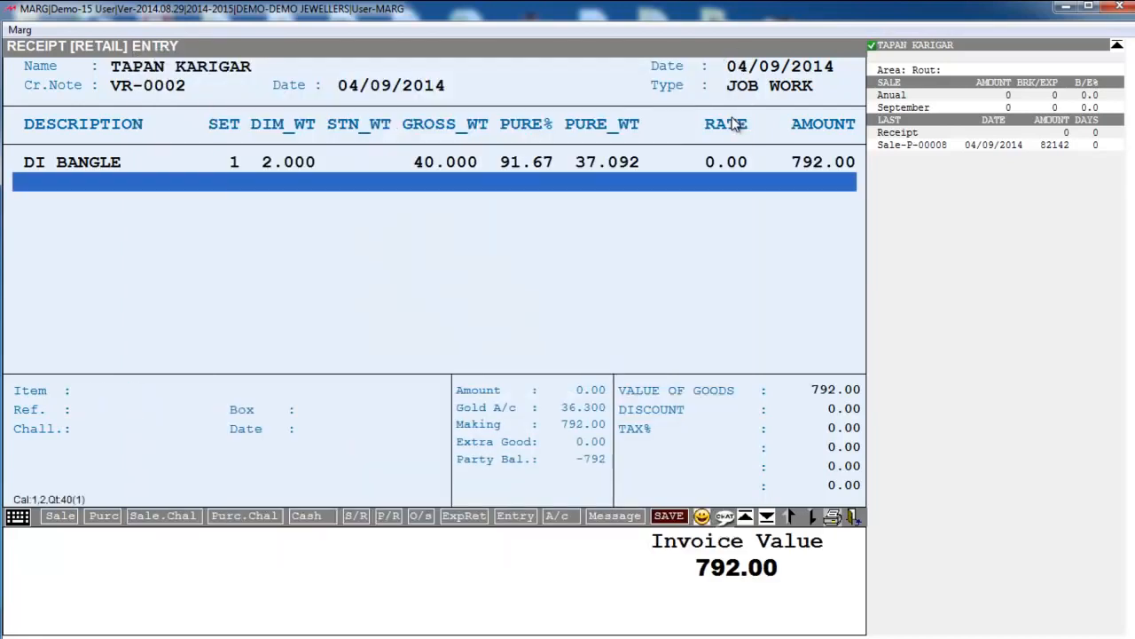
pyautogui.press('Return')
pyautogui.press('Right')
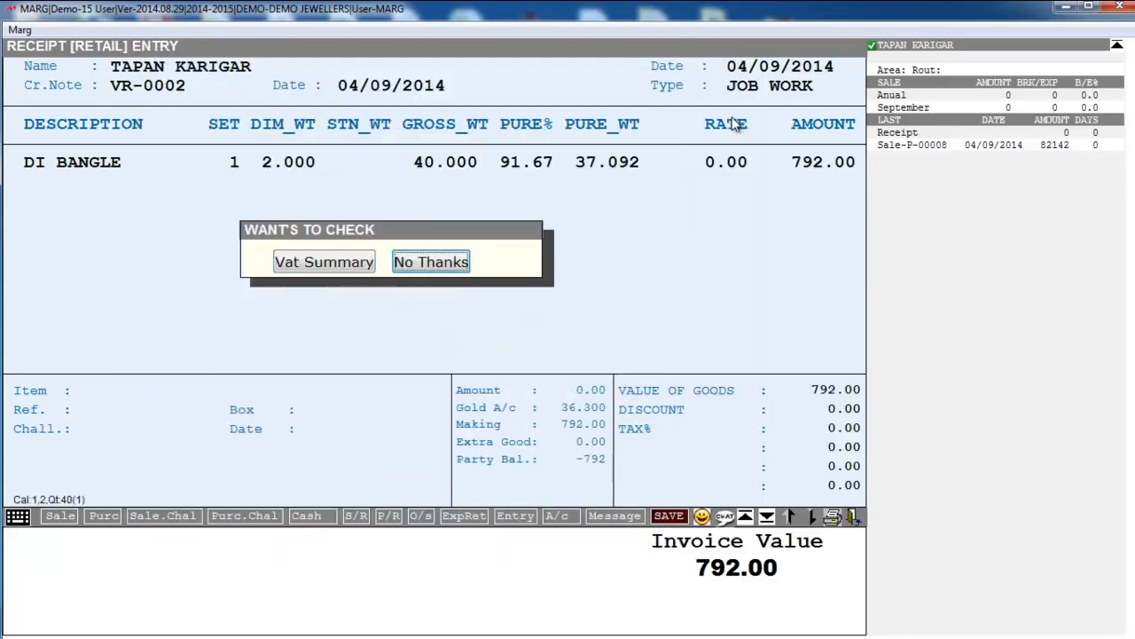
pyautogui.press('Return')
pyautogui.press('Return')
pyautogui.press('Return')
pyautogui.press('Return')
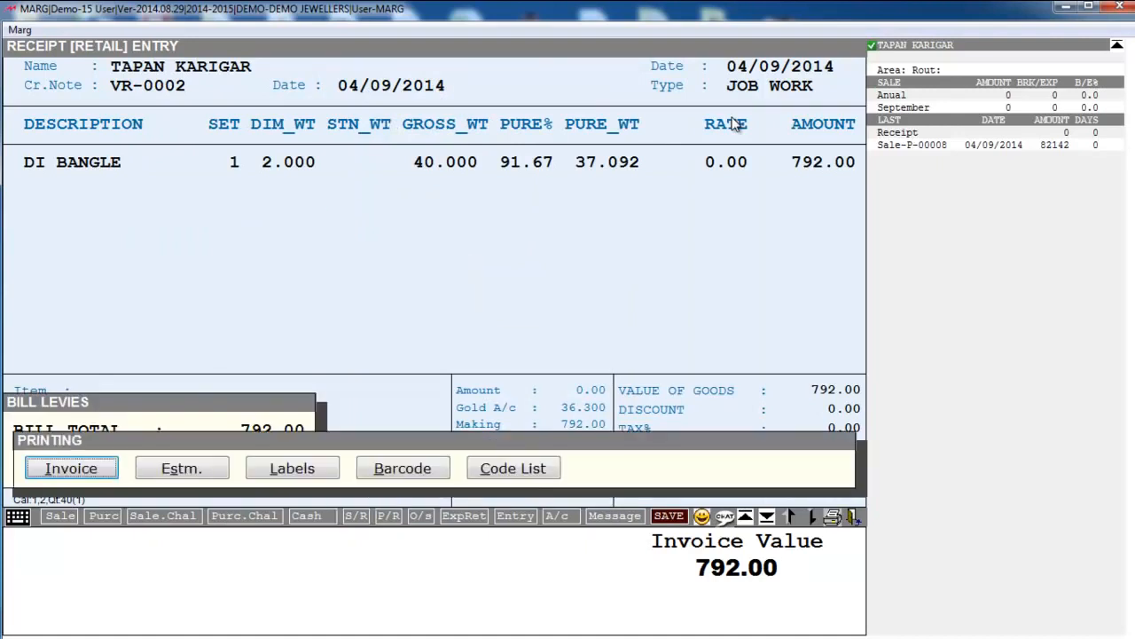
pyautogui.press('Escape')
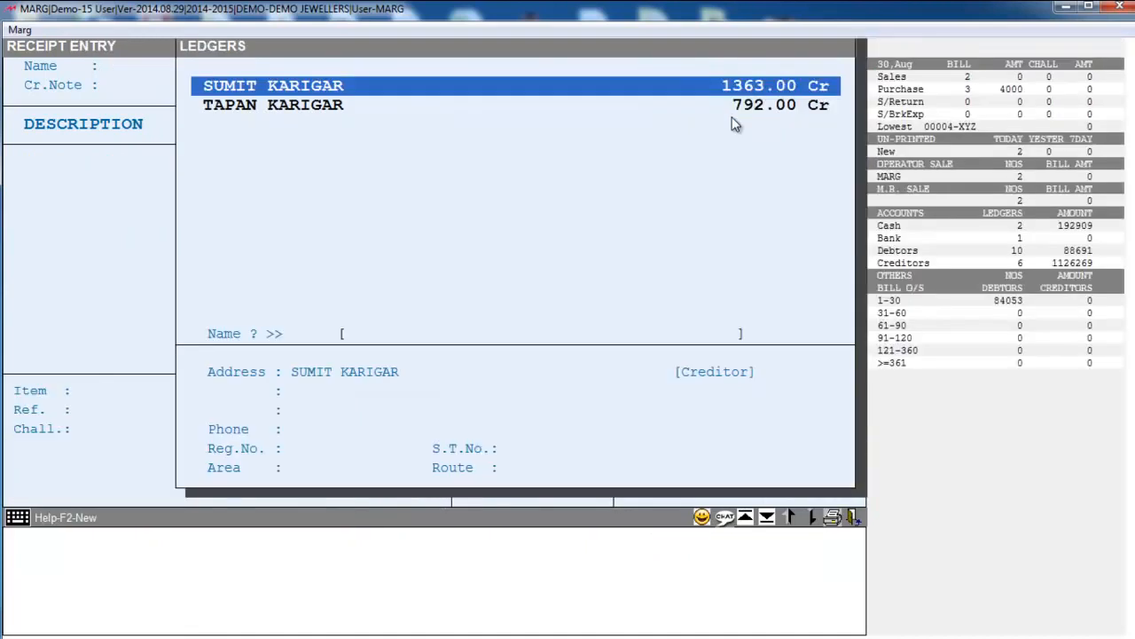
pyautogui.press('Escape')
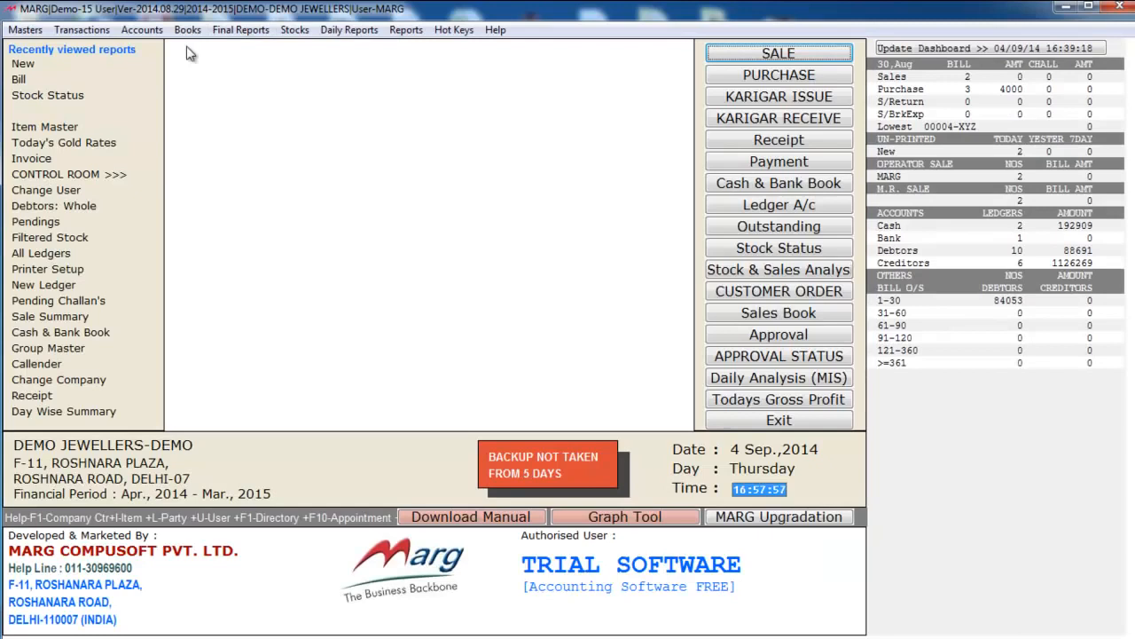
pyautogui.click(83, 30)
pyautogui.moveTo(222, 157)
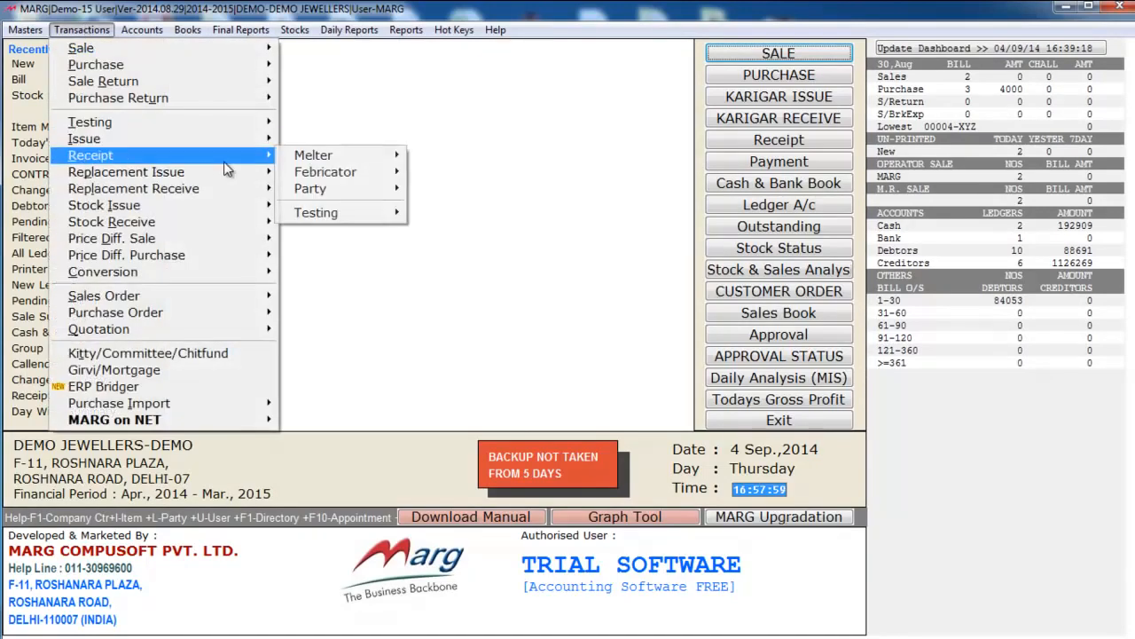
pyautogui.moveTo(330, 159)
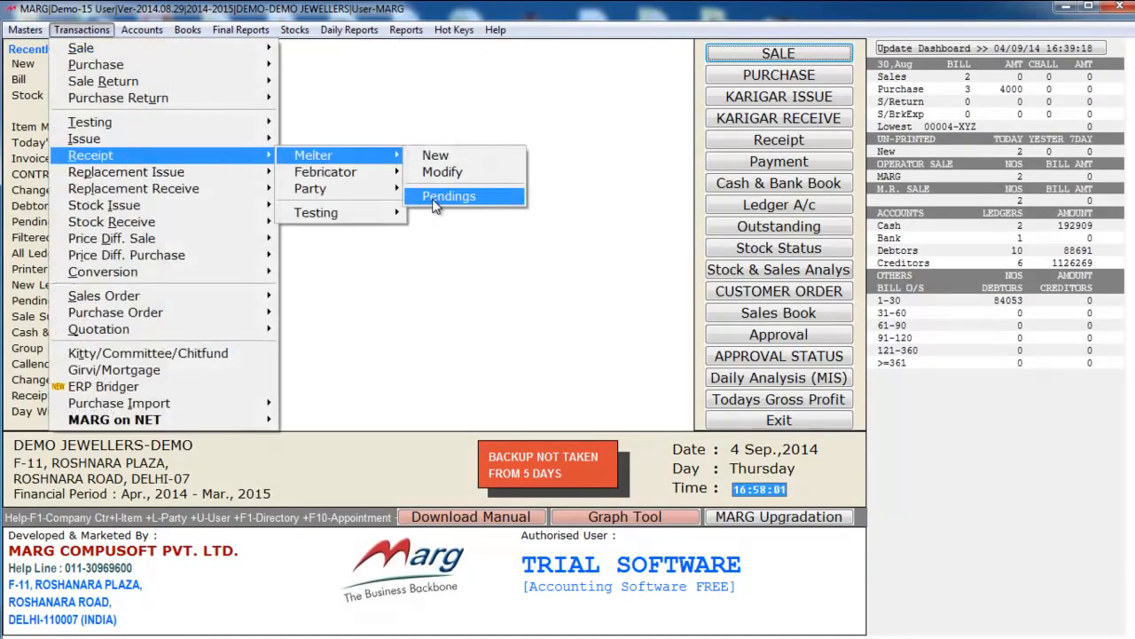
pyautogui.click(435, 196)
pyautogui.press('Down')
pyautogui.press('Escape')
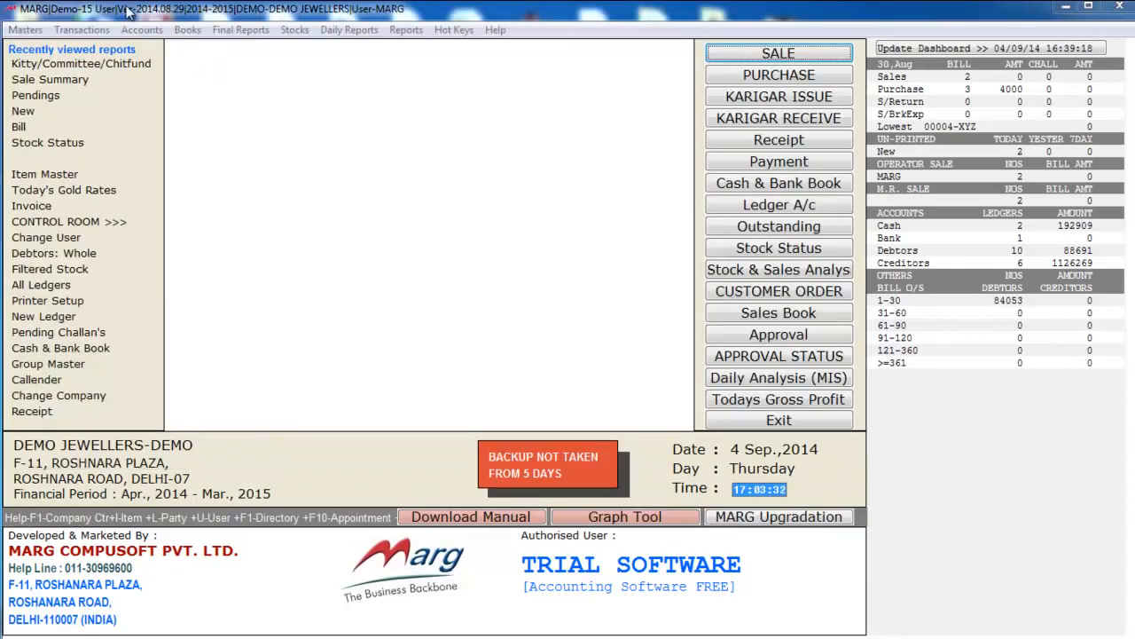
# - Open the Kitty Group master and review MAHALAXMI KITTY's 10000 amount and 1000 EMI
pyautogui.click(93, 28)
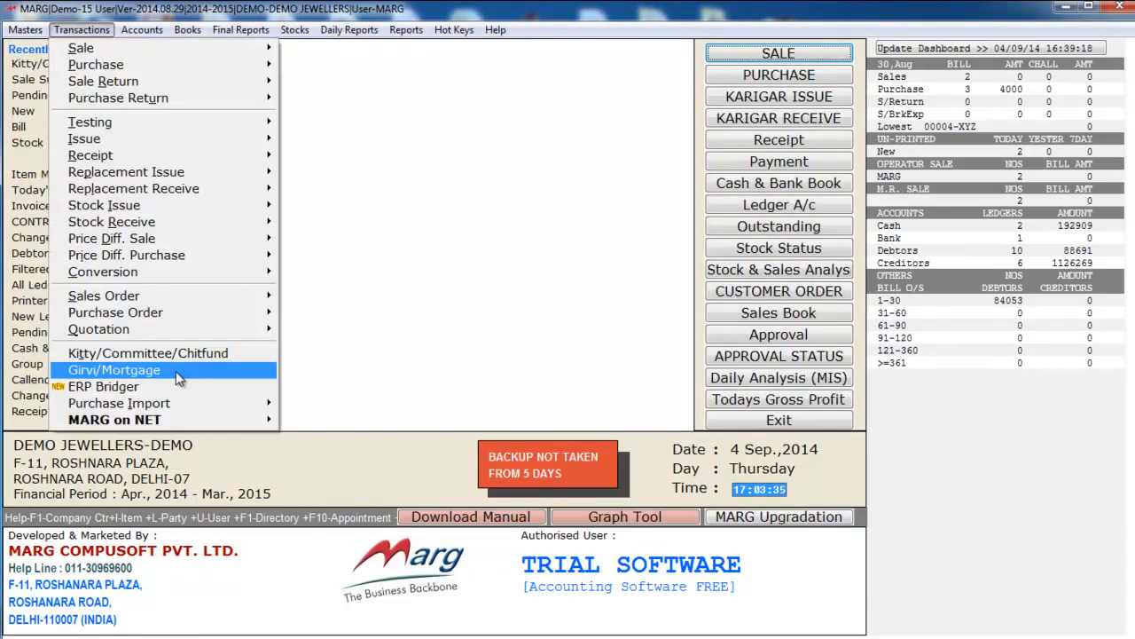
pyautogui.click(202, 354)
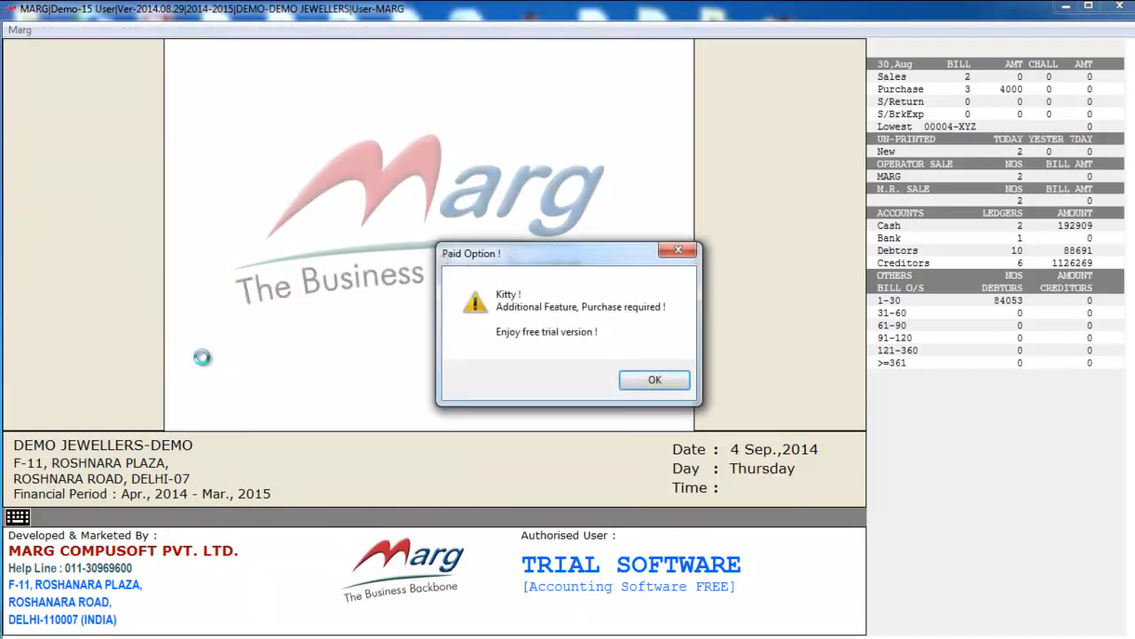
pyautogui.click(632, 384)
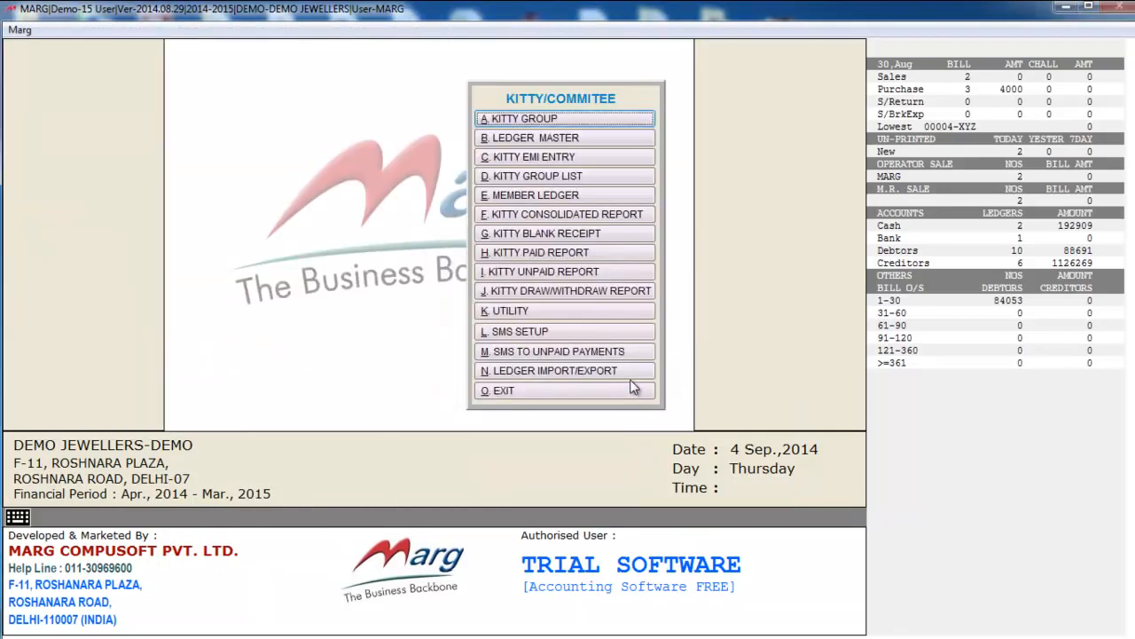
pyautogui.click(536, 122)
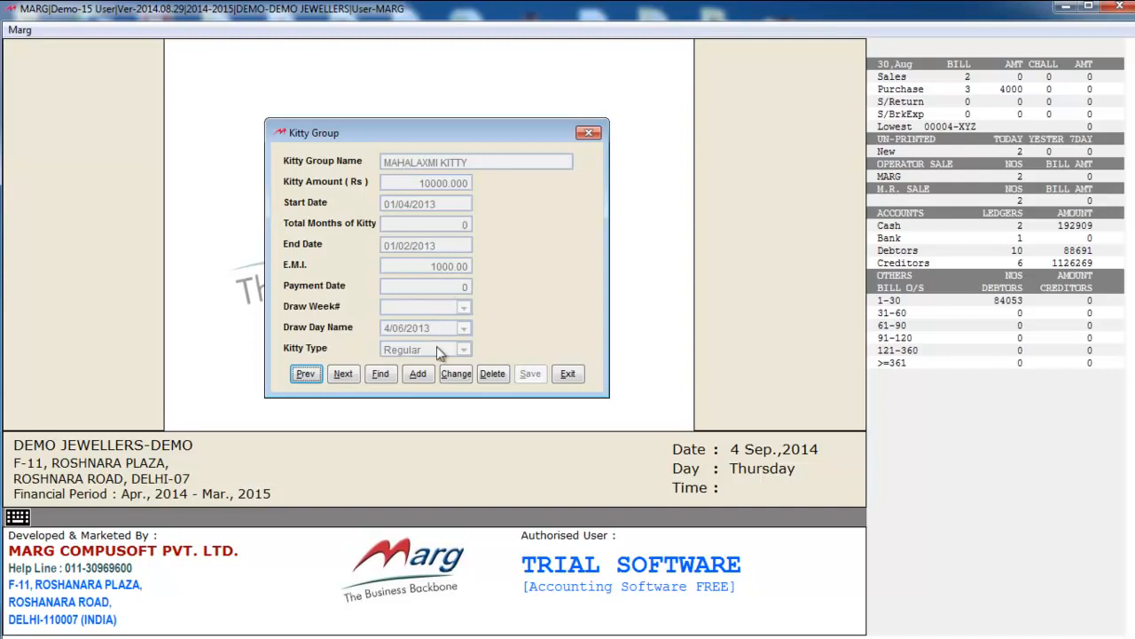
pyautogui.click(573, 378)
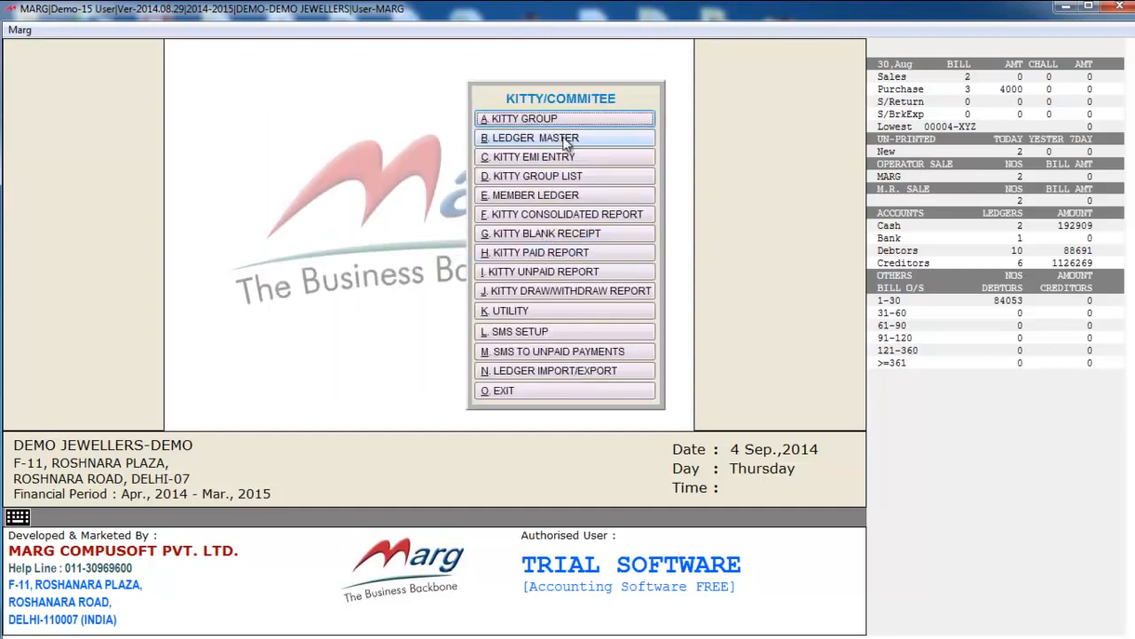
# - Review the kitty member ledger assigned to MAHALAXMI KITTY, code 1, then exit
pyautogui.click(579, 139)
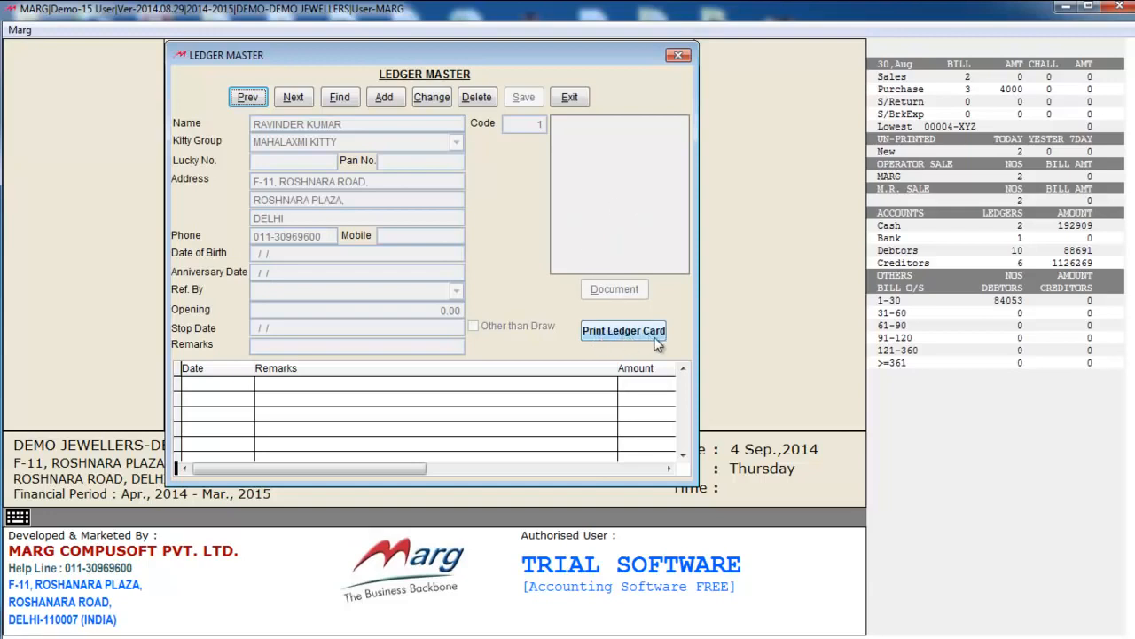
pyautogui.click(570, 99)
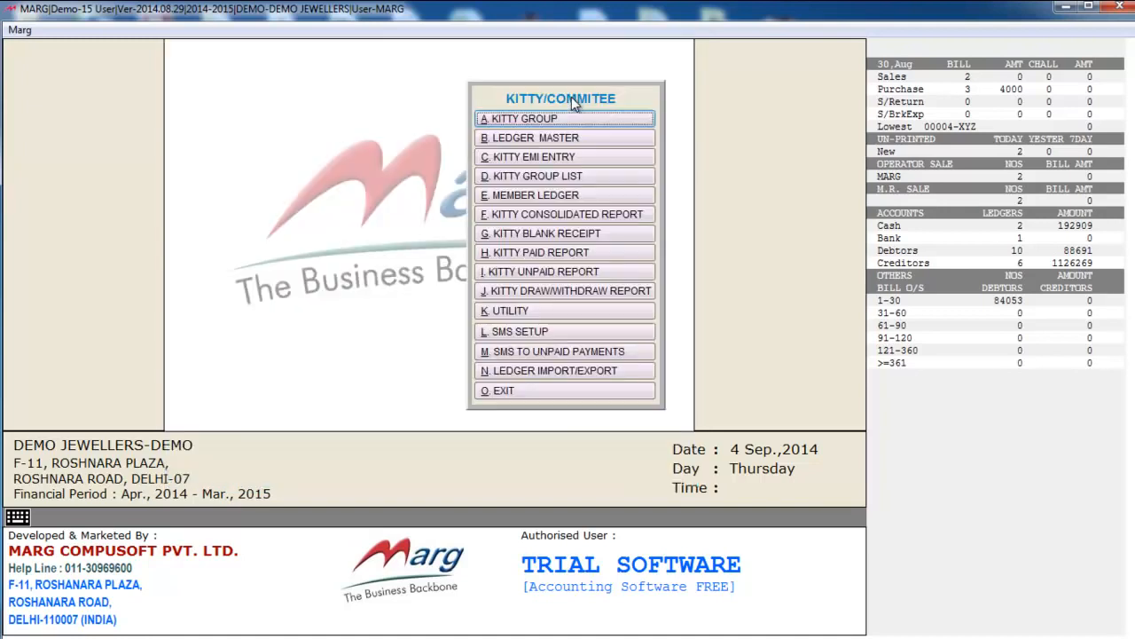
pyautogui.click(589, 162)
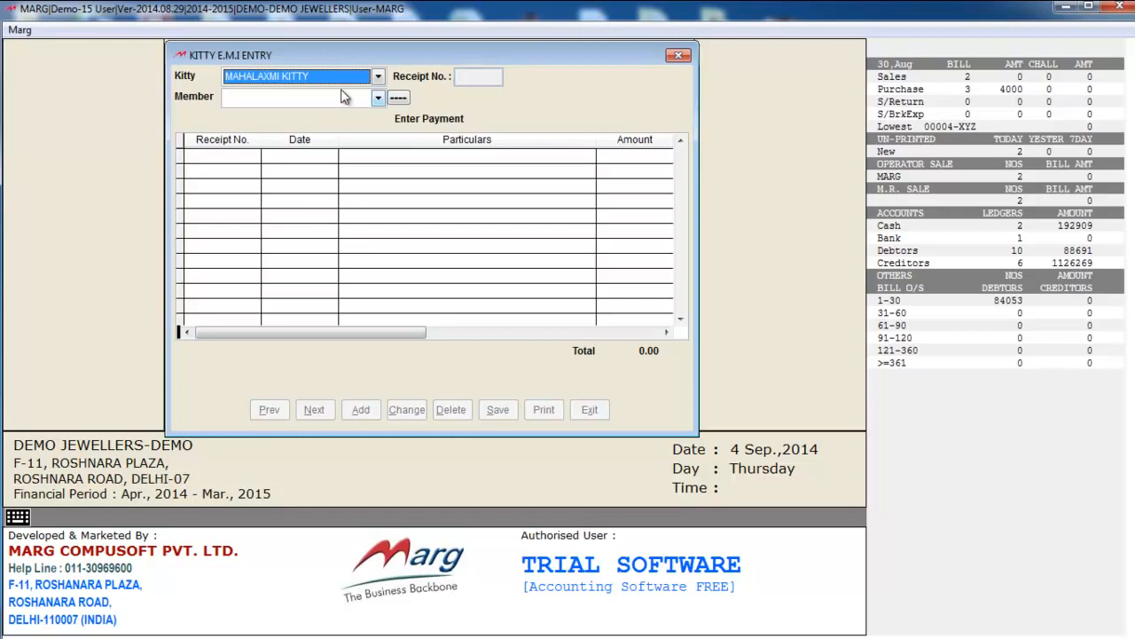
pyautogui.click(377, 77)
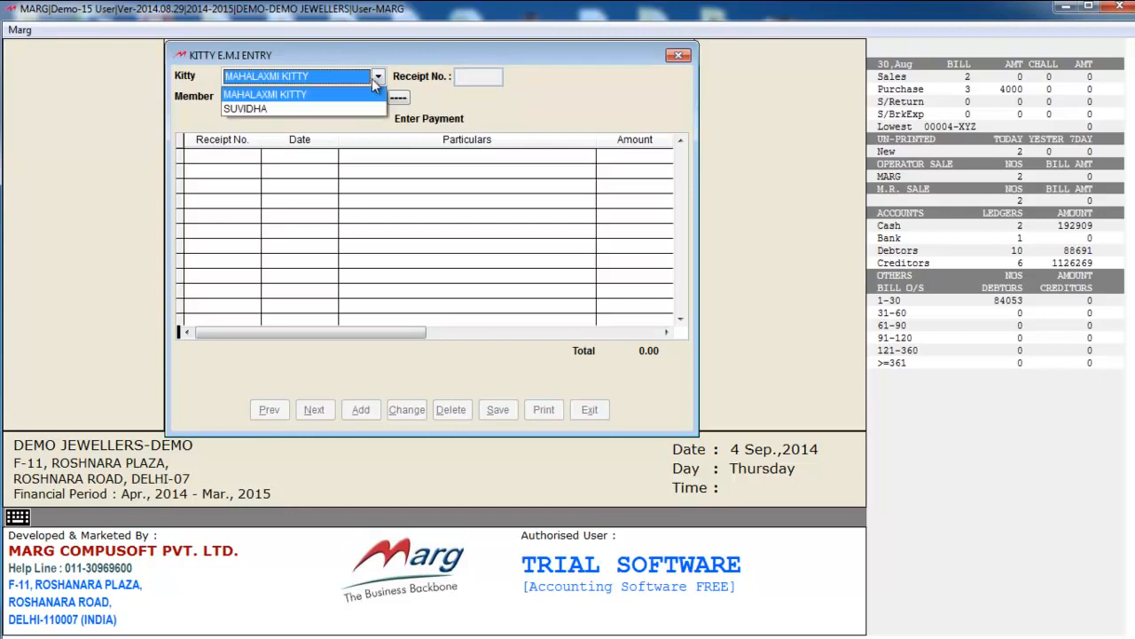
pyautogui.click(357, 96)
pyautogui.click(377, 98)
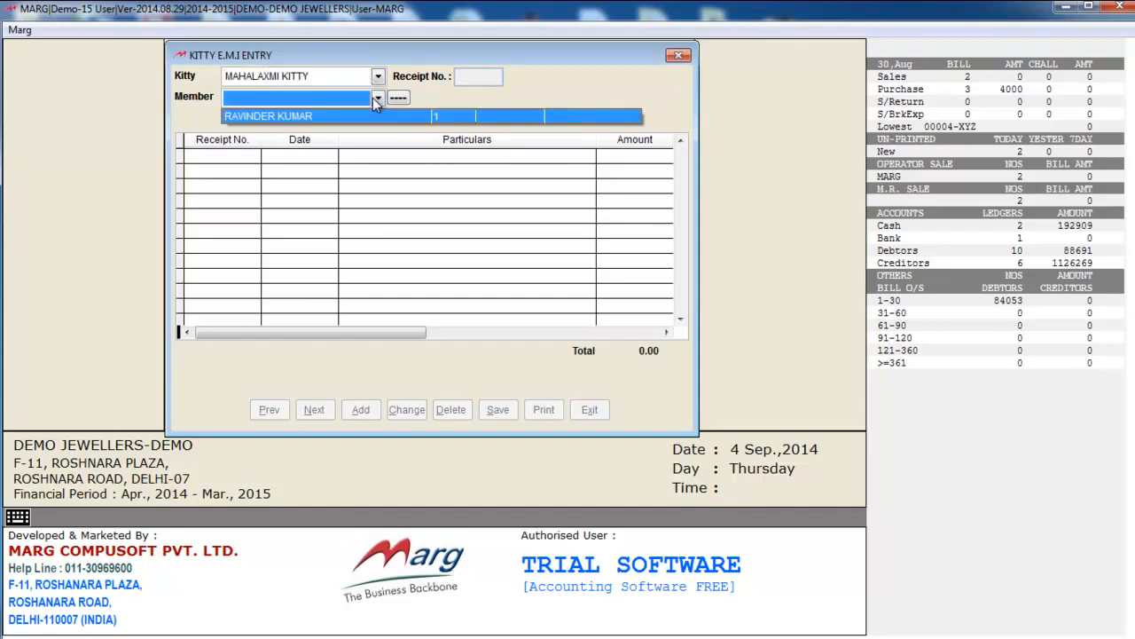
pyautogui.click(378, 99)
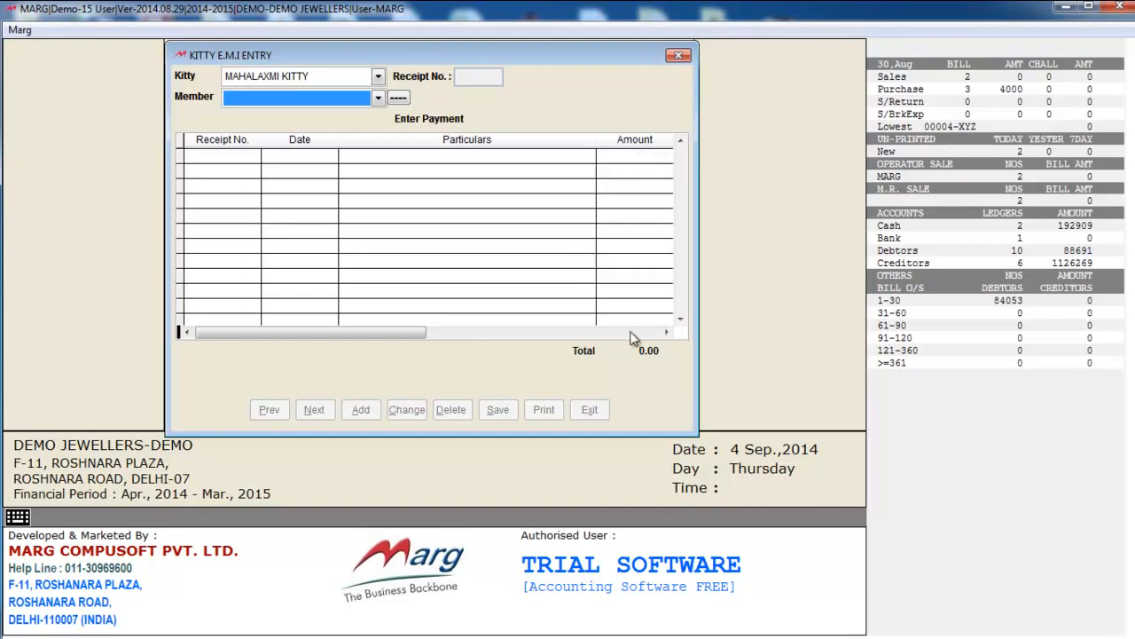
pyautogui.press('Escape')
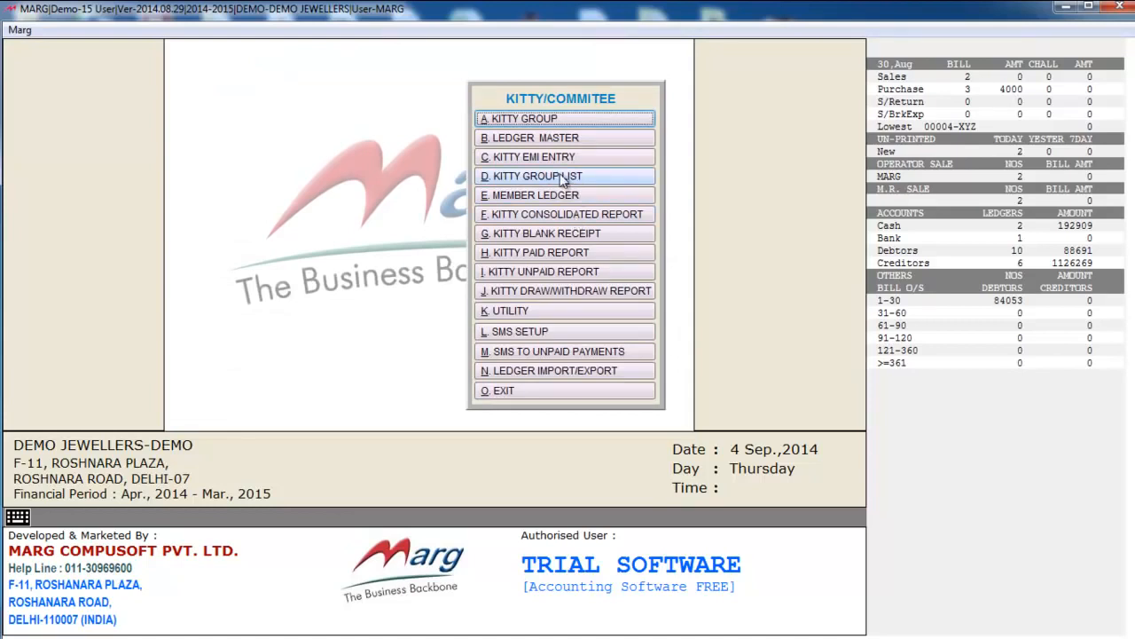
# - View the Kitty Group List report for all kitty groups
pyautogui.click(642, 183)
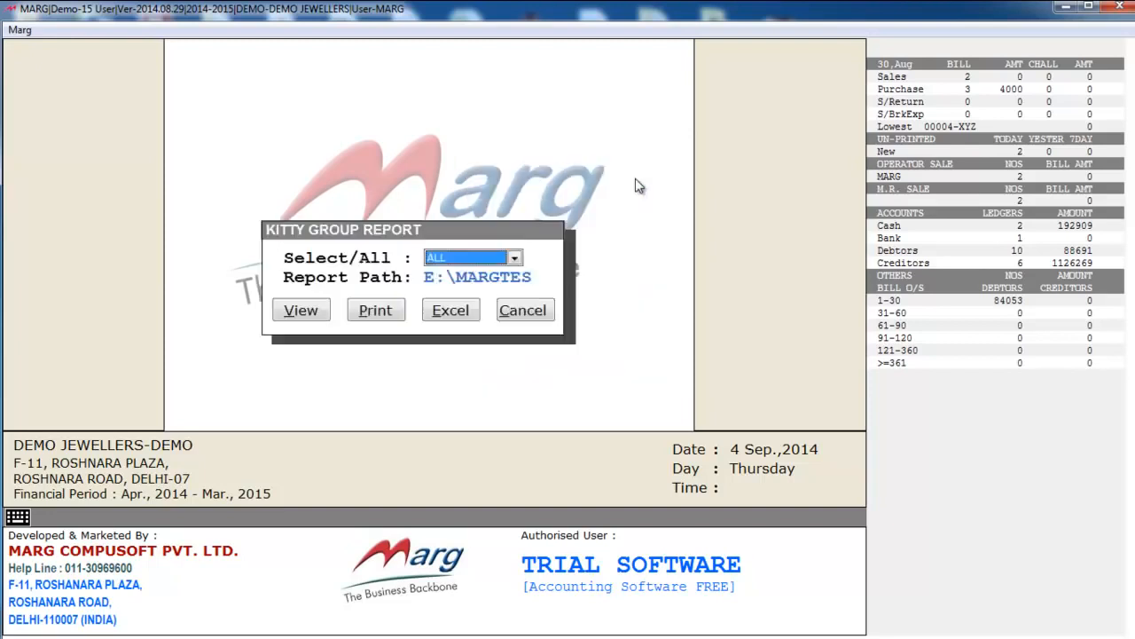
pyautogui.press('Return')
pyautogui.press('Return')
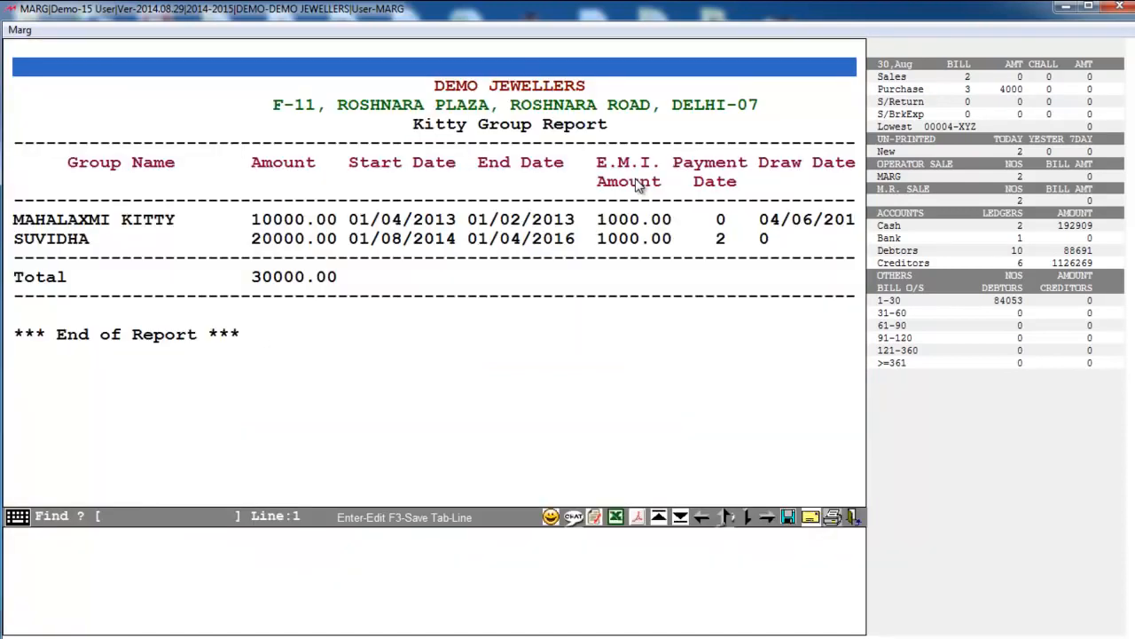
pyautogui.press('Escape')
# - Run the kitty-wise Member Ledger report and select the SUVIDHA group
pyautogui.click(576, 197)
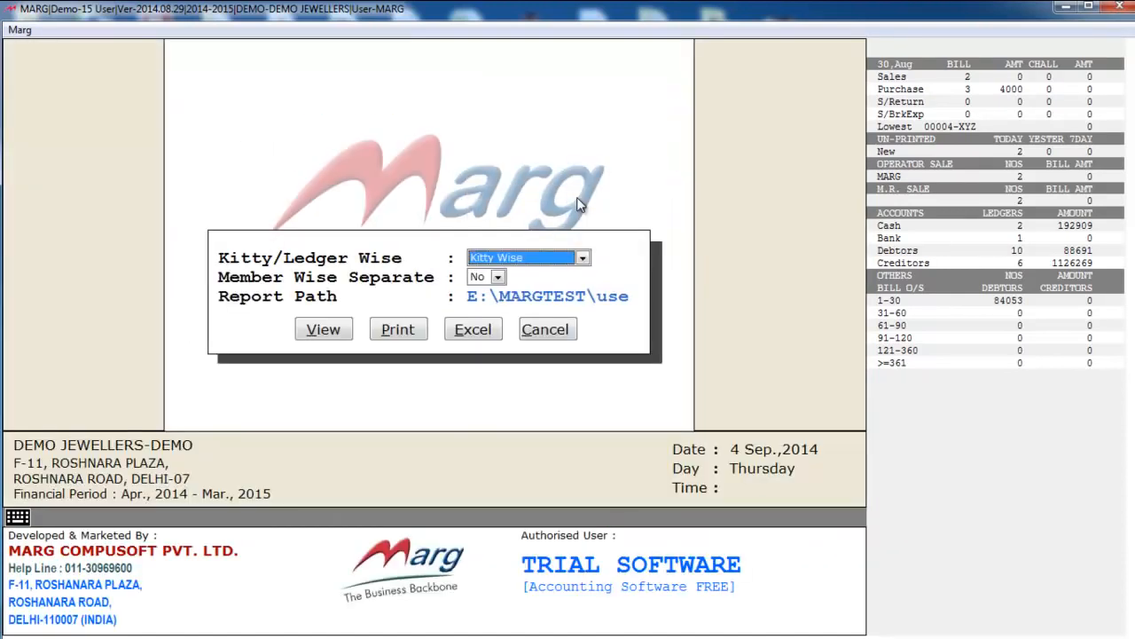
pyautogui.press('Return')
pyautogui.press('Return')
pyautogui.press('Return')
pyautogui.press('Return')
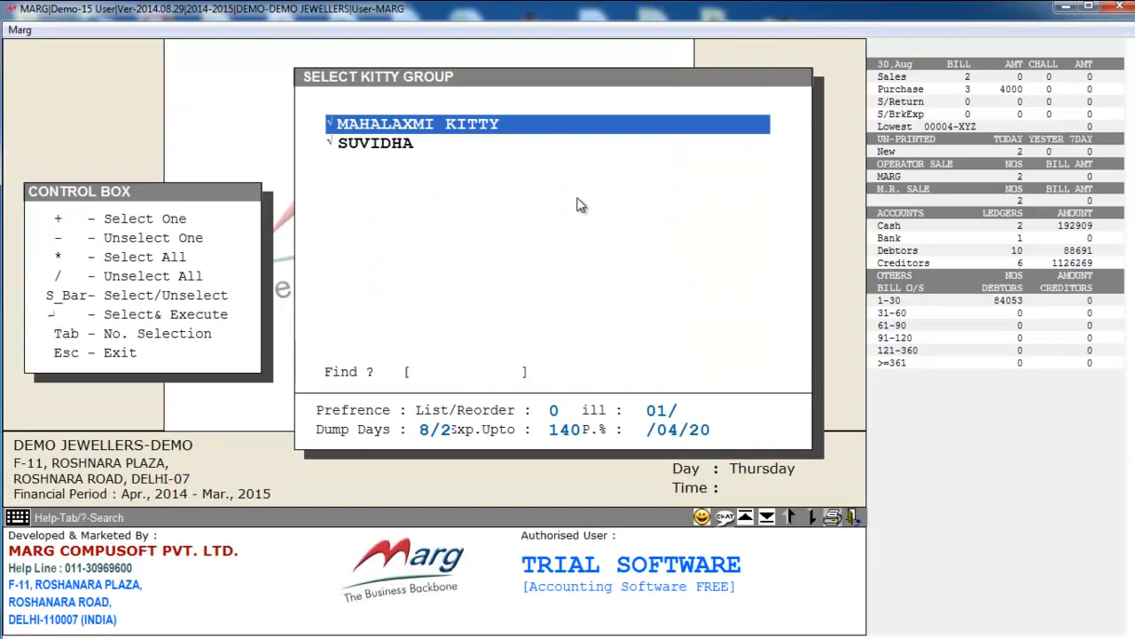
pyautogui.press('Return')
pyautogui.press('Return')
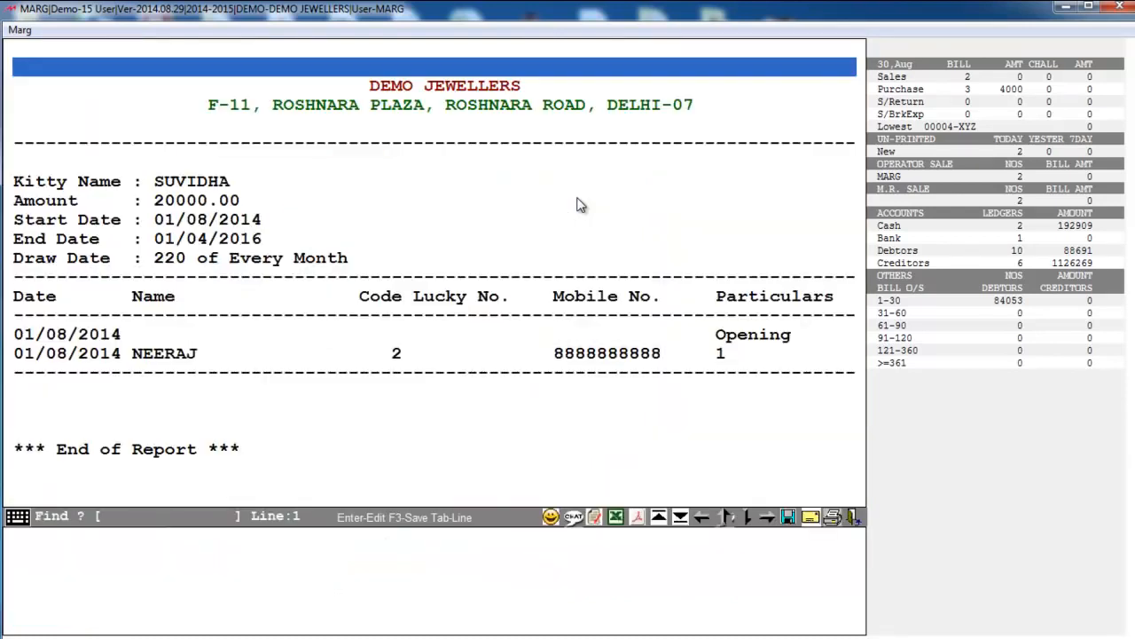
pyautogui.press('Down')
pyautogui.press('Down')
pyautogui.press('Down')
pyautogui.press('Down')
pyautogui.press('Down')
pyautogui.press('Down')
pyautogui.press('Down')
pyautogui.press('Down')
pyautogui.press('Down')
pyautogui.press('Down')
pyautogui.press('Down')
pyautogui.press('Down')
pyautogui.press('Down')
pyautogui.press('Down')
pyautogui.press('Down')
pyautogui.press('Down')
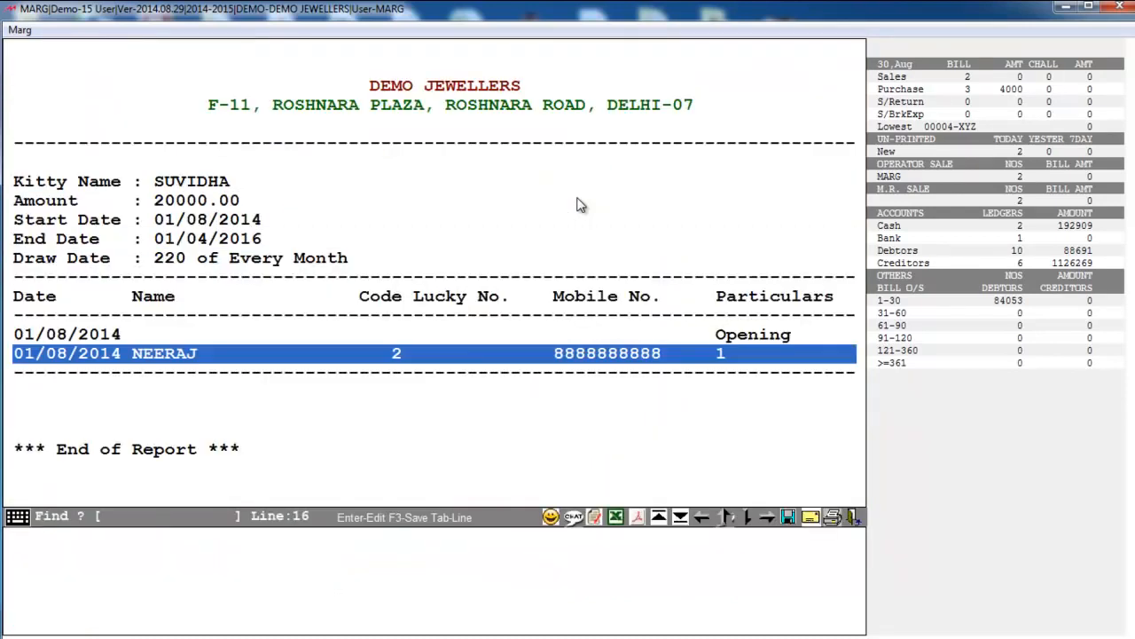
# - Close the member report and generate the Kitty Consolidated Report for MAHALAXMI KITTY
pyautogui.press('Right')
pyautogui.press('Right')
pyautogui.press('Right')
pyautogui.press('Escape')
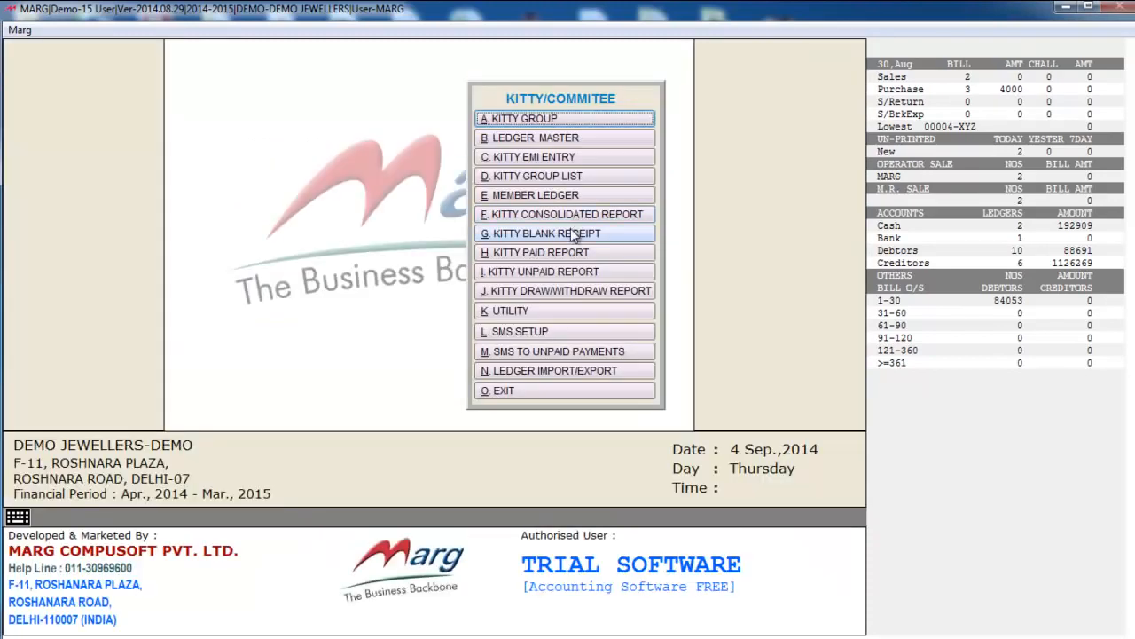
pyautogui.click(565, 215)
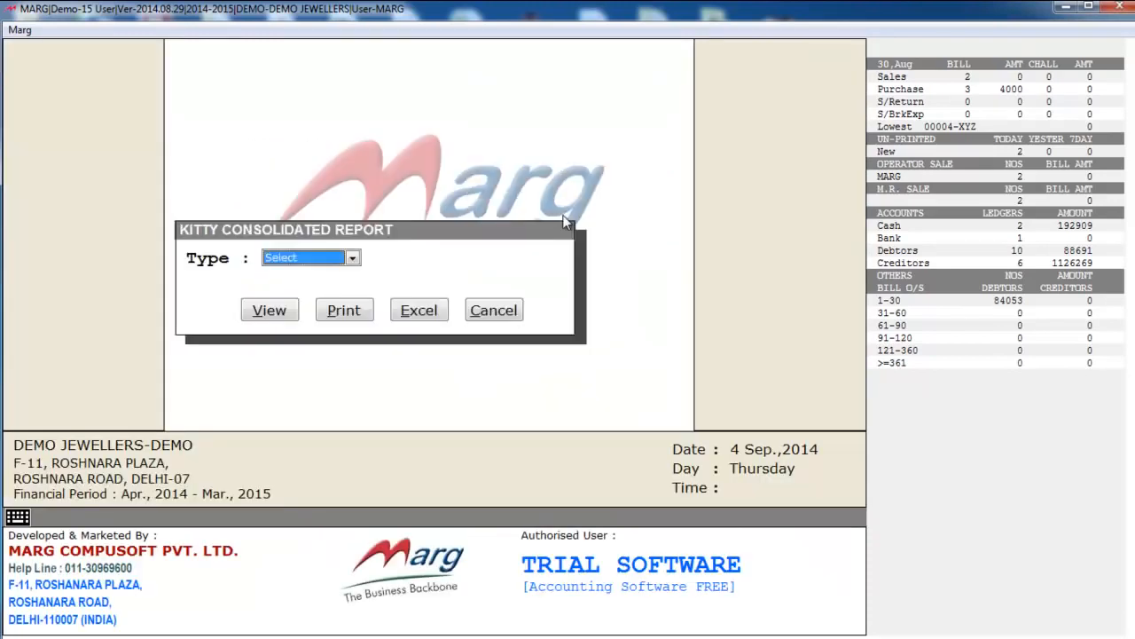
pyautogui.press('Return')
pyautogui.press('Return')
pyautogui.press('Return')
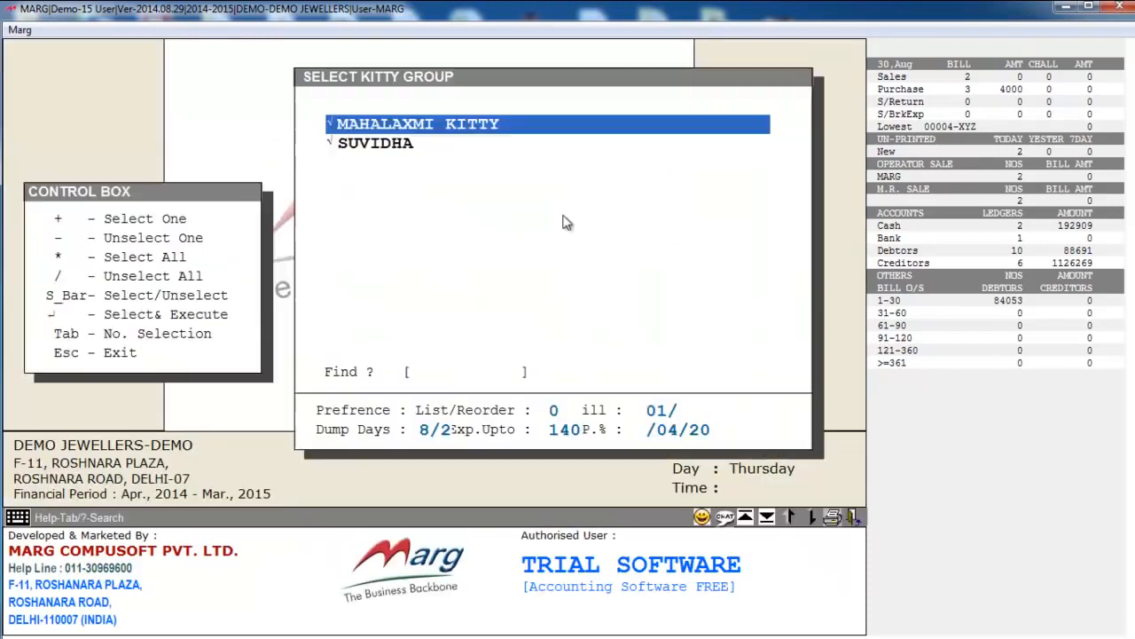
pyautogui.press('Down')
pyautogui.press('space')
pyautogui.press('Return')
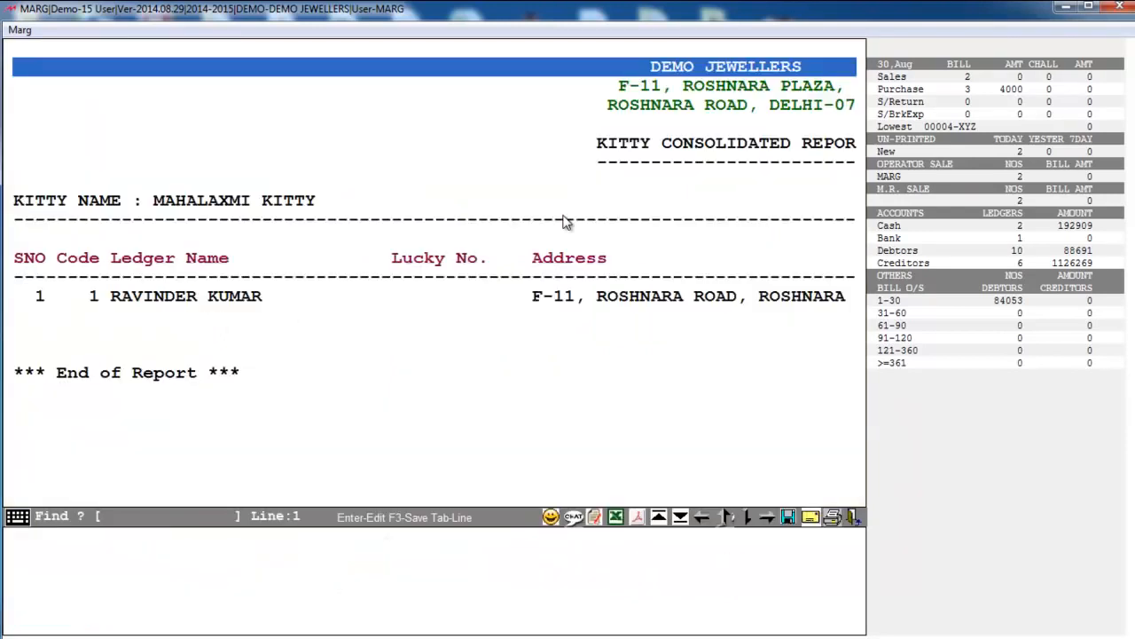
# - Review 0 paid and 10 pending instalments totalling 10000, then close the report
pyautogui.press('Right')
pyautogui.press('Right')
pyautogui.press('Right')
pyautogui.press('Right')
pyautogui.press('Right')
pyautogui.press('Right')
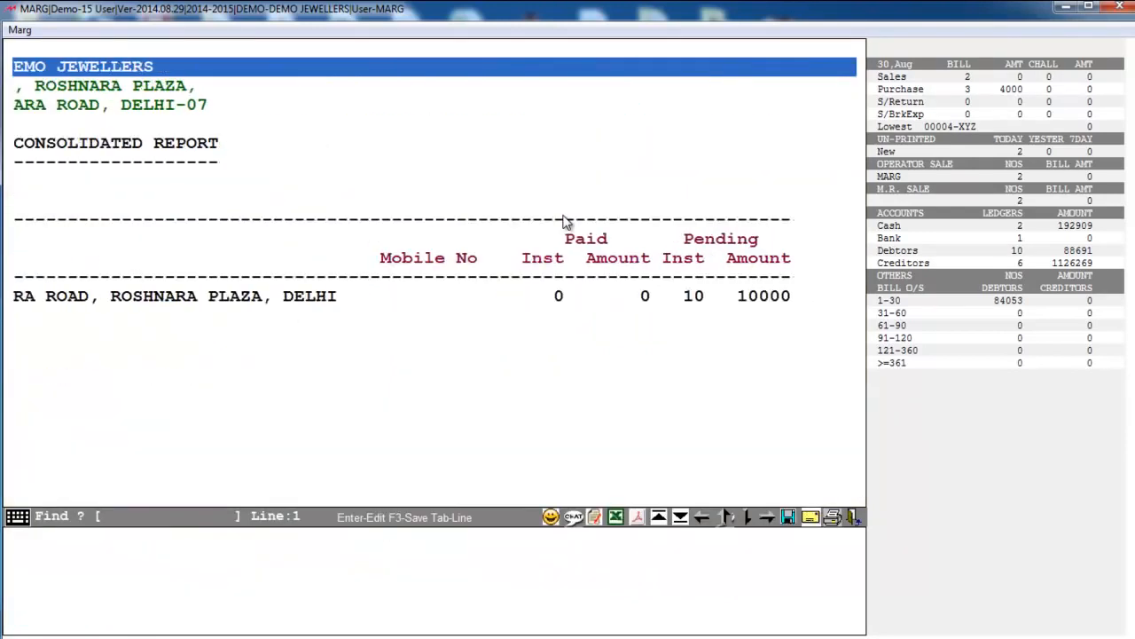
pyautogui.press('Left')
pyautogui.press('Left')
pyautogui.press('Left')
pyautogui.press('Left')
pyautogui.press('Left')
pyautogui.press('Left')
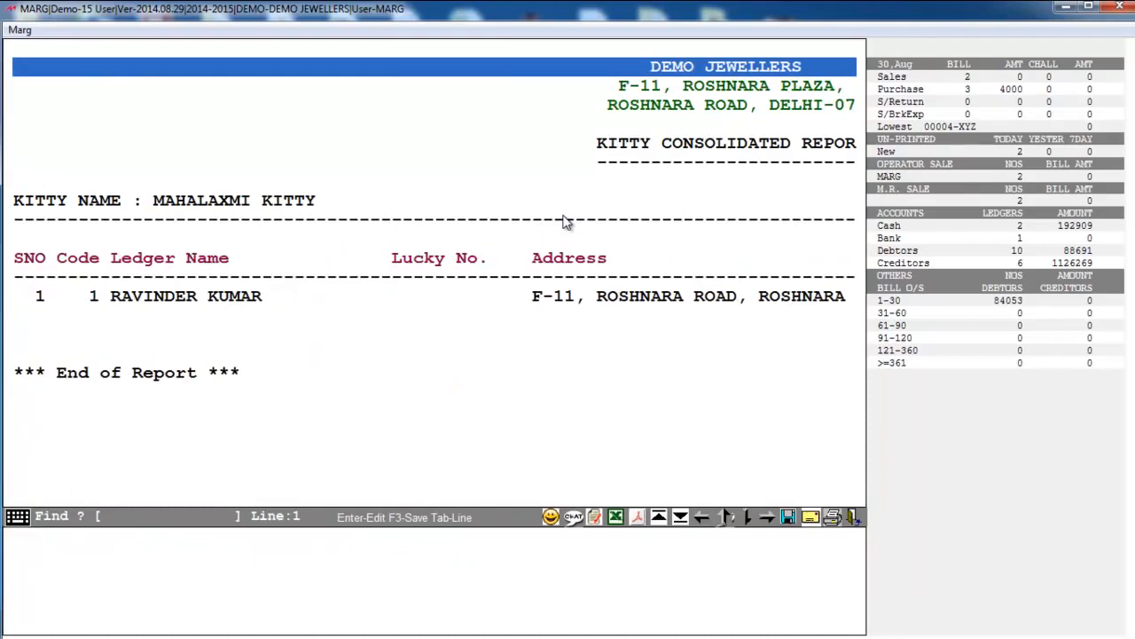
pyautogui.press('Right')
pyautogui.press('Right')
pyautogui.press('Right')
pyautogui.press('Right')
pyautogui.press('Right')
pyautogui.press('Right')
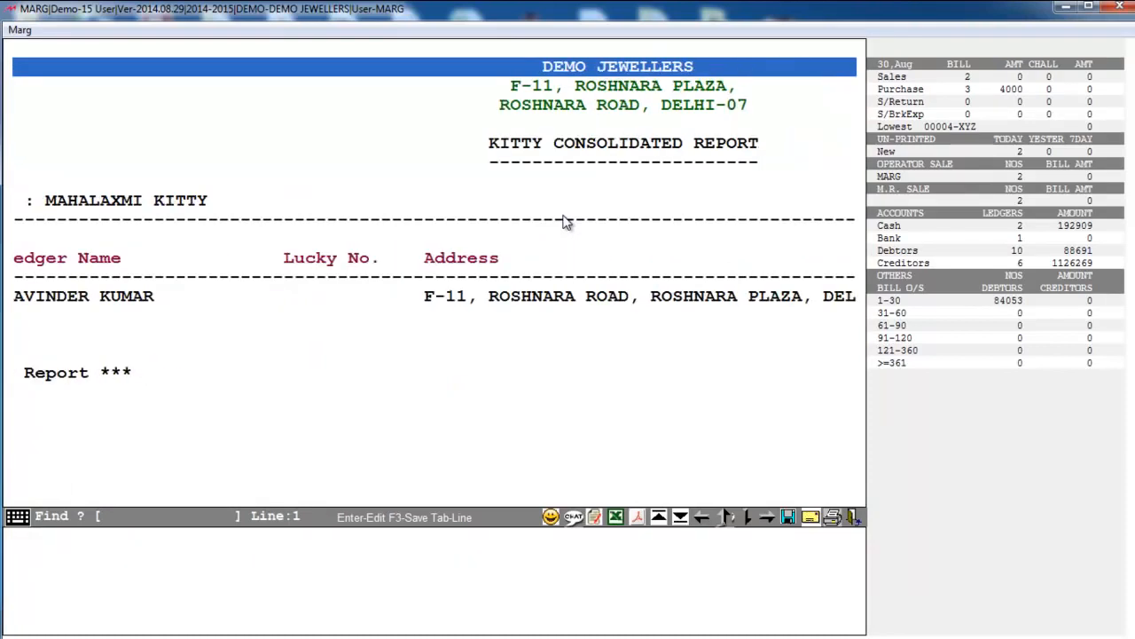
pyautogui.press('Right')
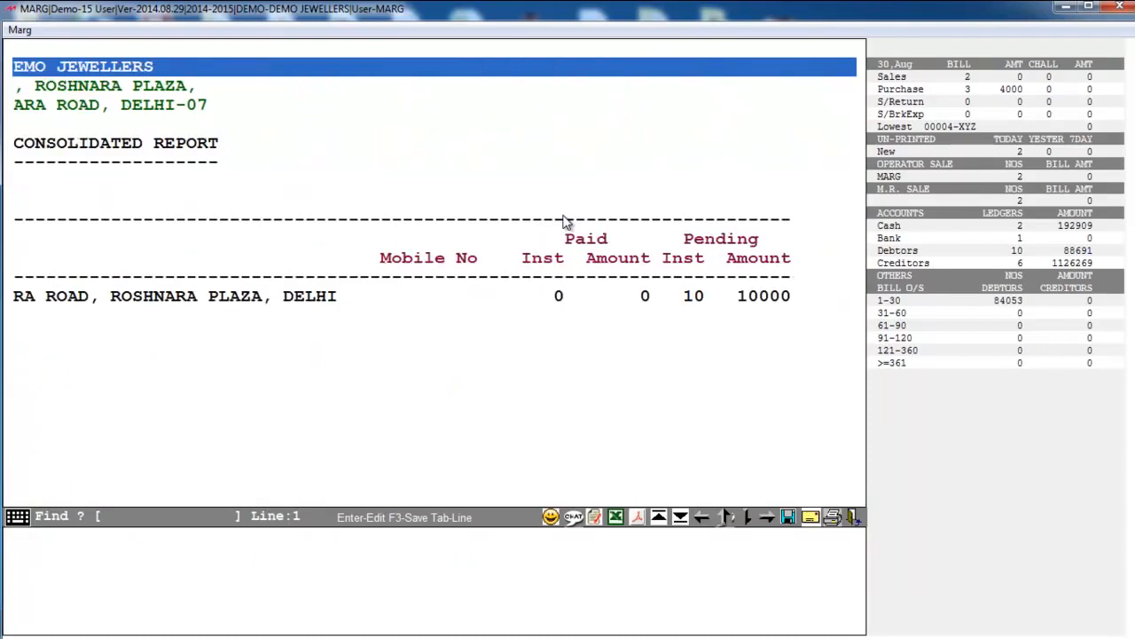
pyautogui.press('Escape')
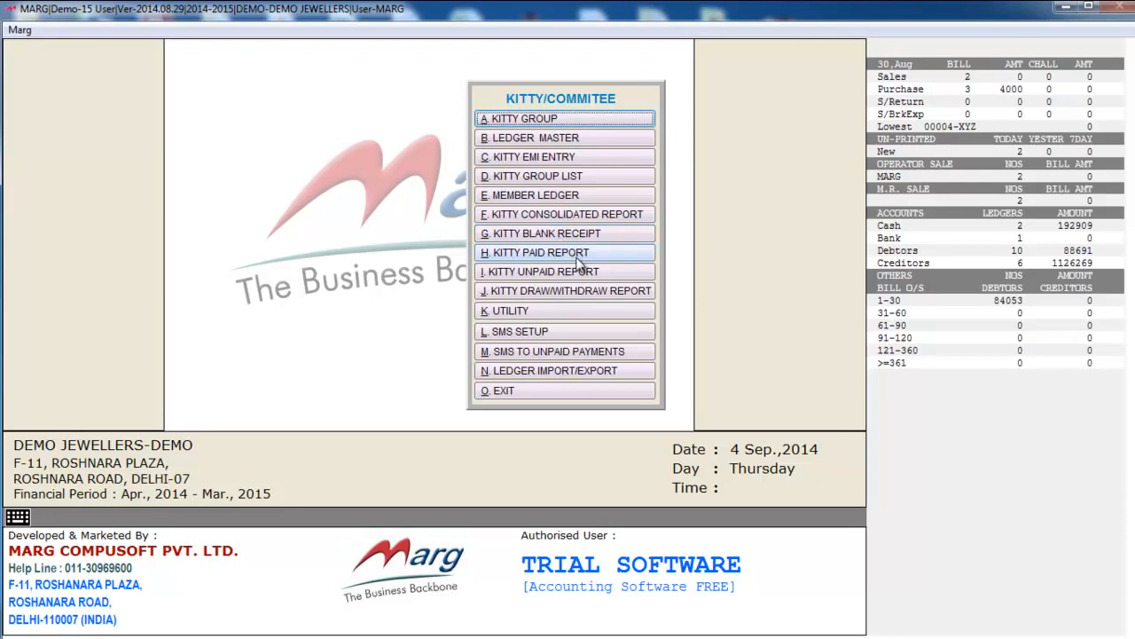
pyautogui.click(545, 331)
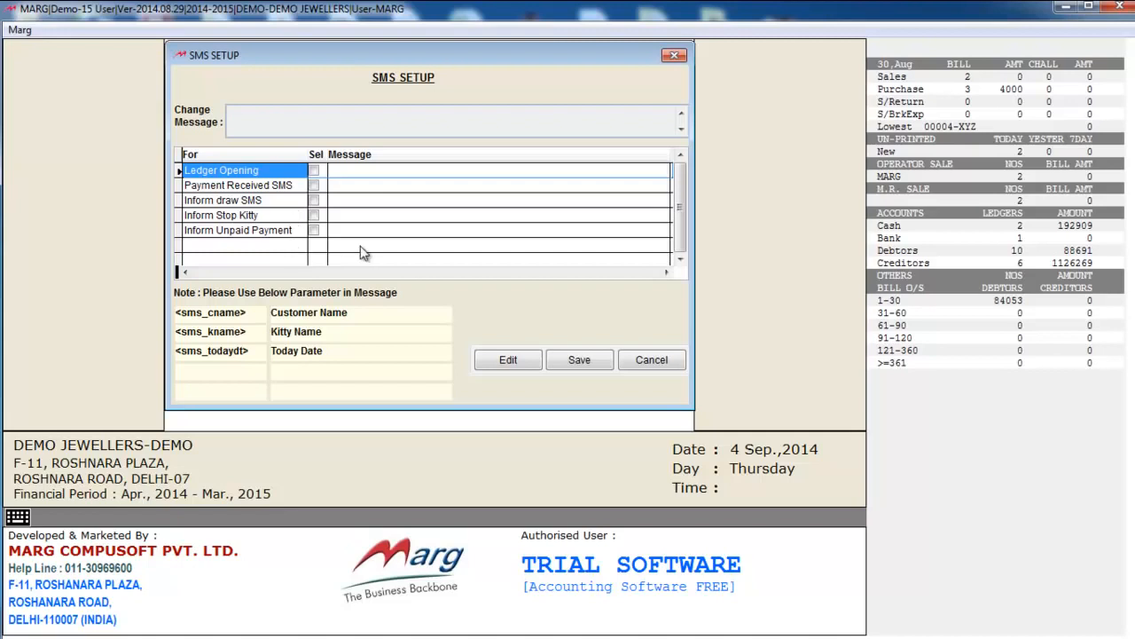
pyautogui.press('Escape')
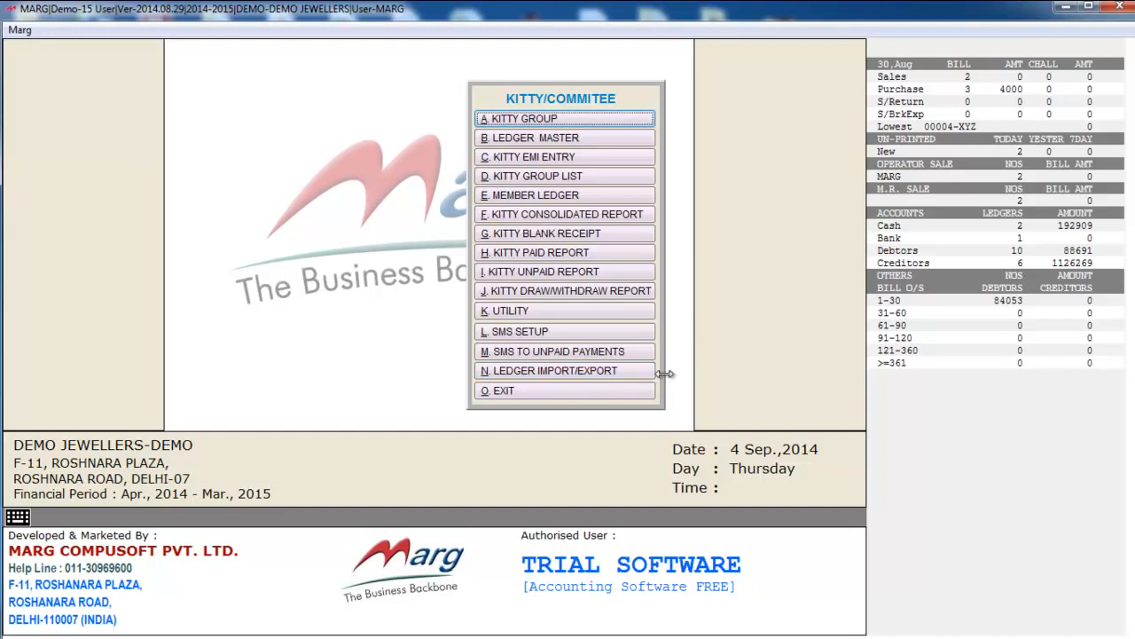
pyautogui.click(595, 400)
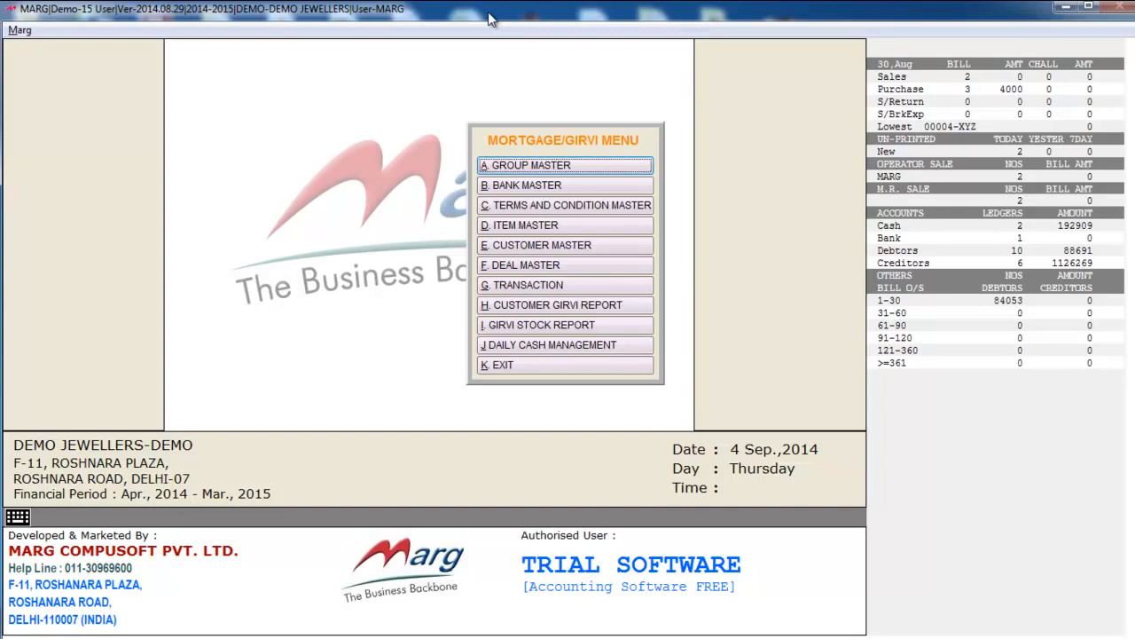
pyautogui.click(564, 168)
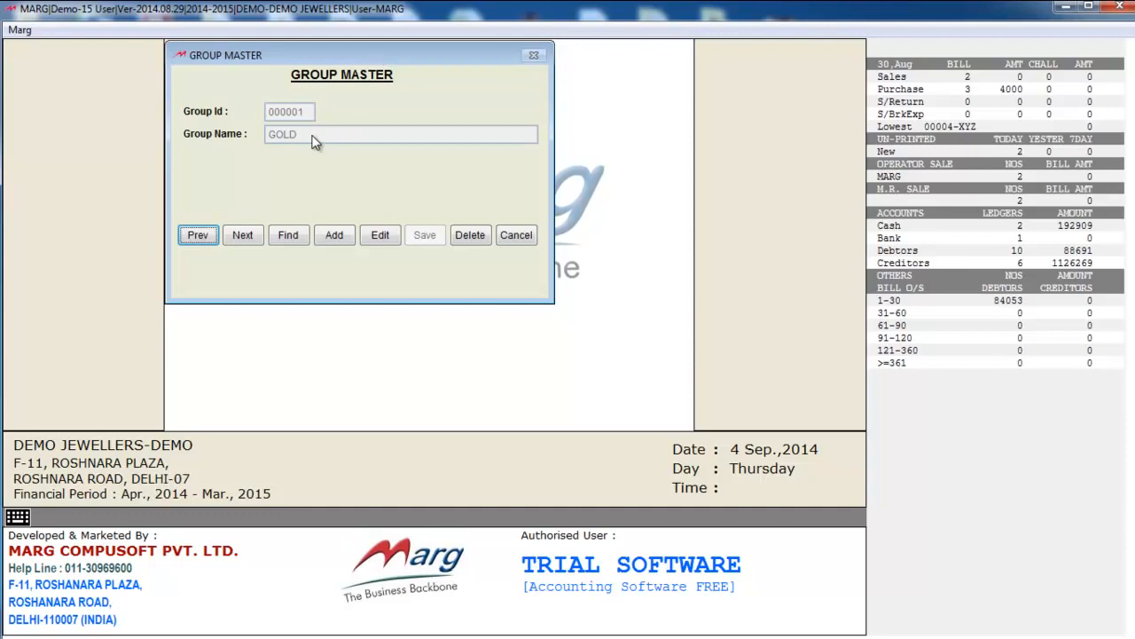
pyautogui.press('Escape')
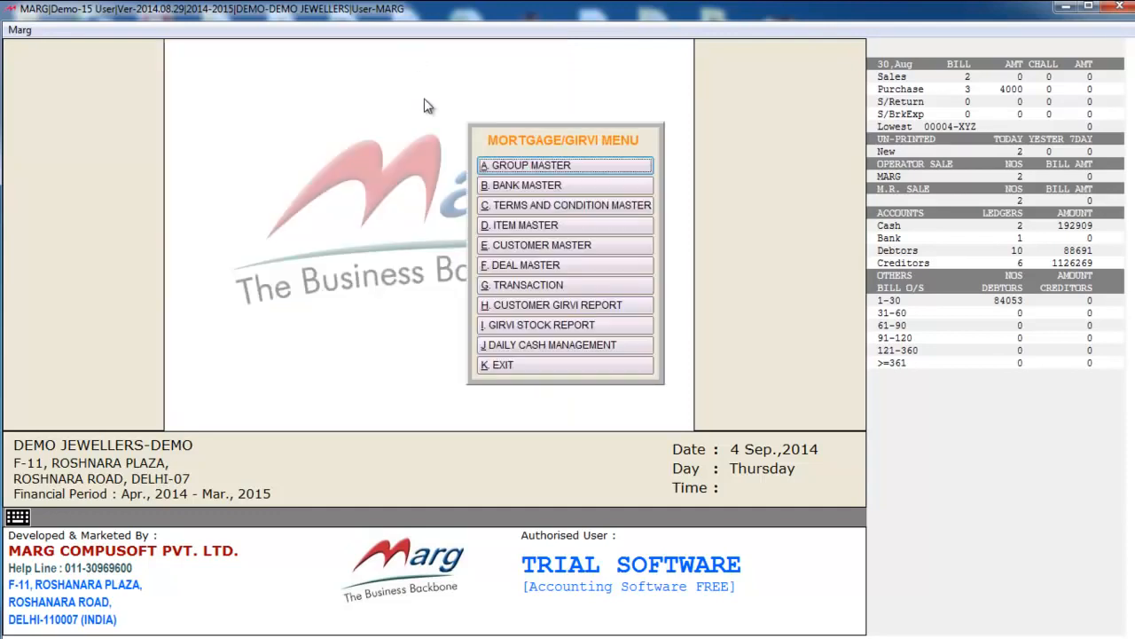
pyautogui.click(543, 186)
pyautogui.press('Escape')
pyautogui.click(541, 205)
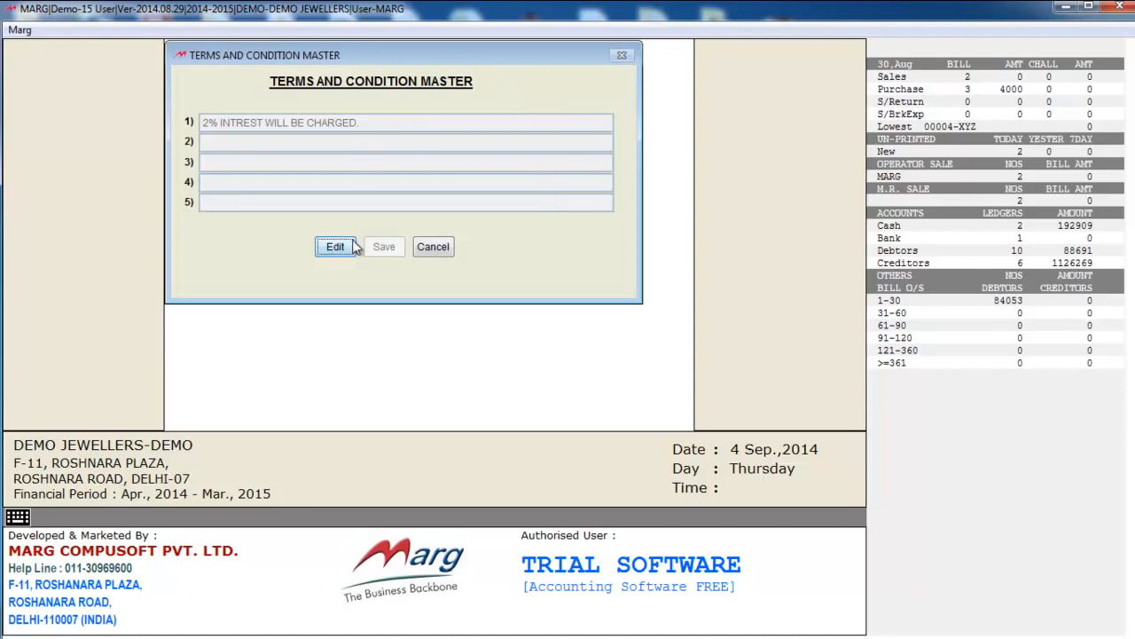
pyautogui.press('Escape')
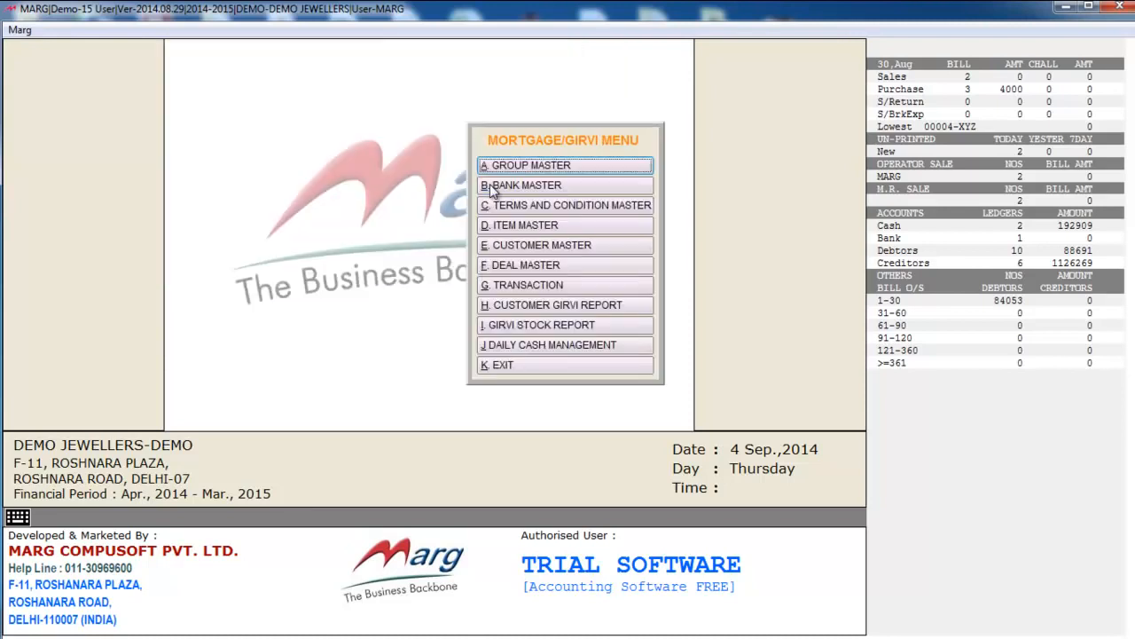
pyautogui.click(559, 233)
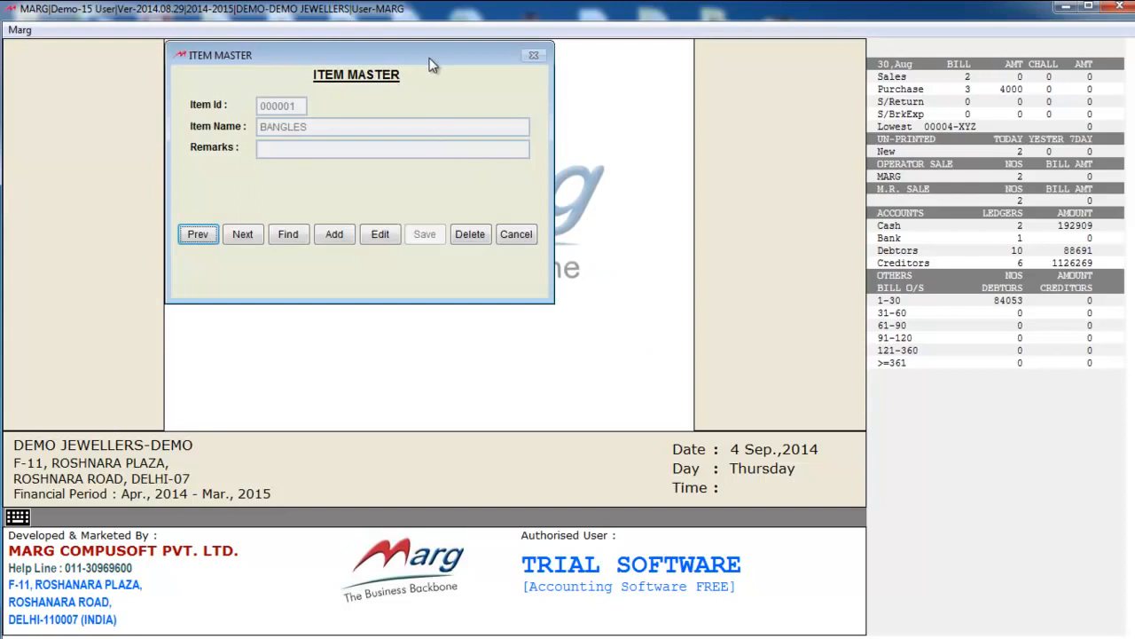
pyautogui.press('Escape')
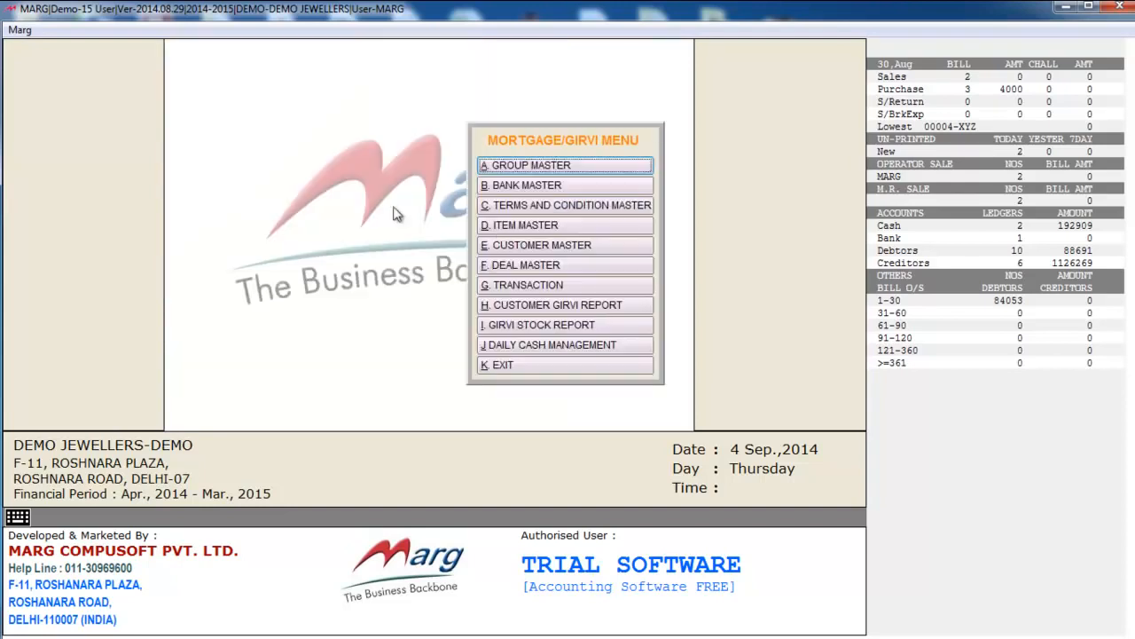
pyautogui.click(567, 246)
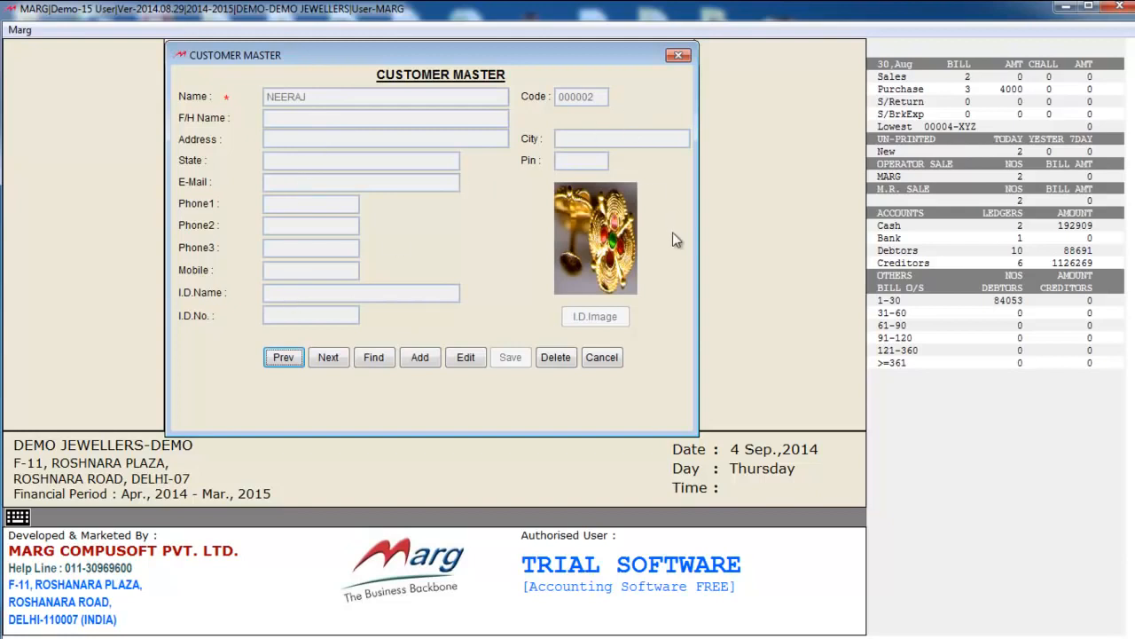
pyautogui.click(606, 361)
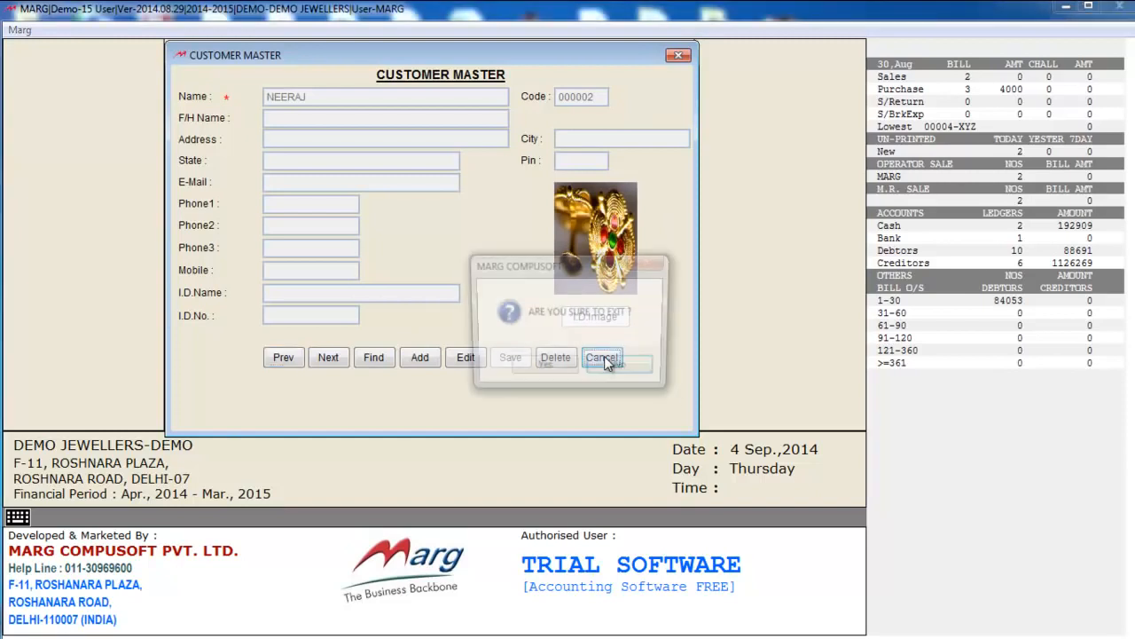
pyautogui.click(567, 370)
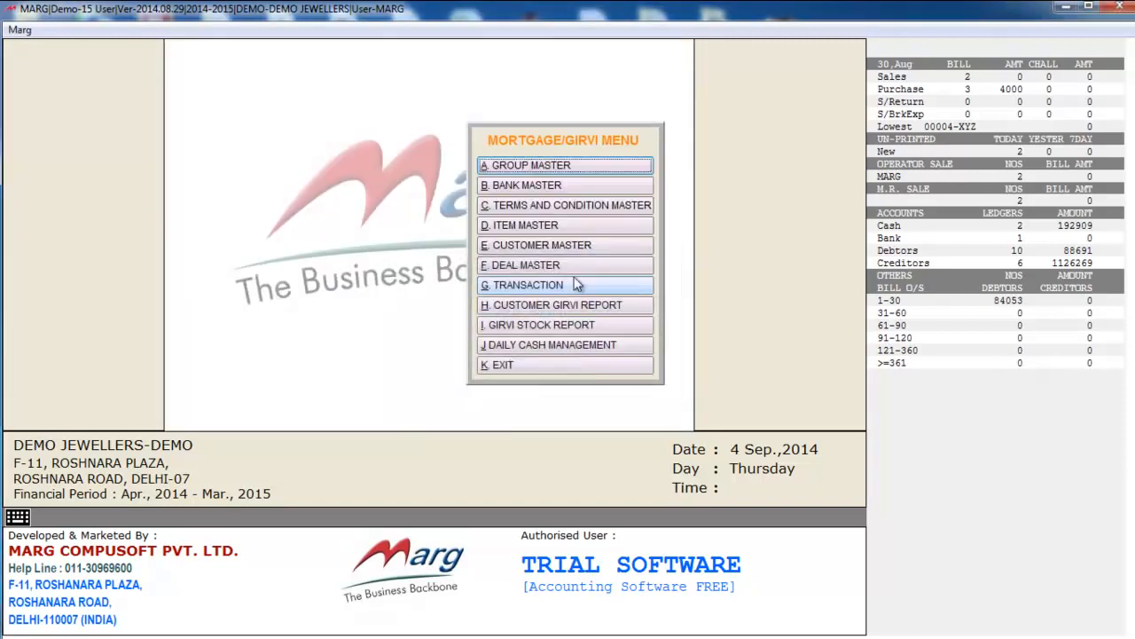
# - Review the 39000 gold-bangles deal at 2% monthly interest, then open girvi Transaction
pyautogui.click(535, 270)
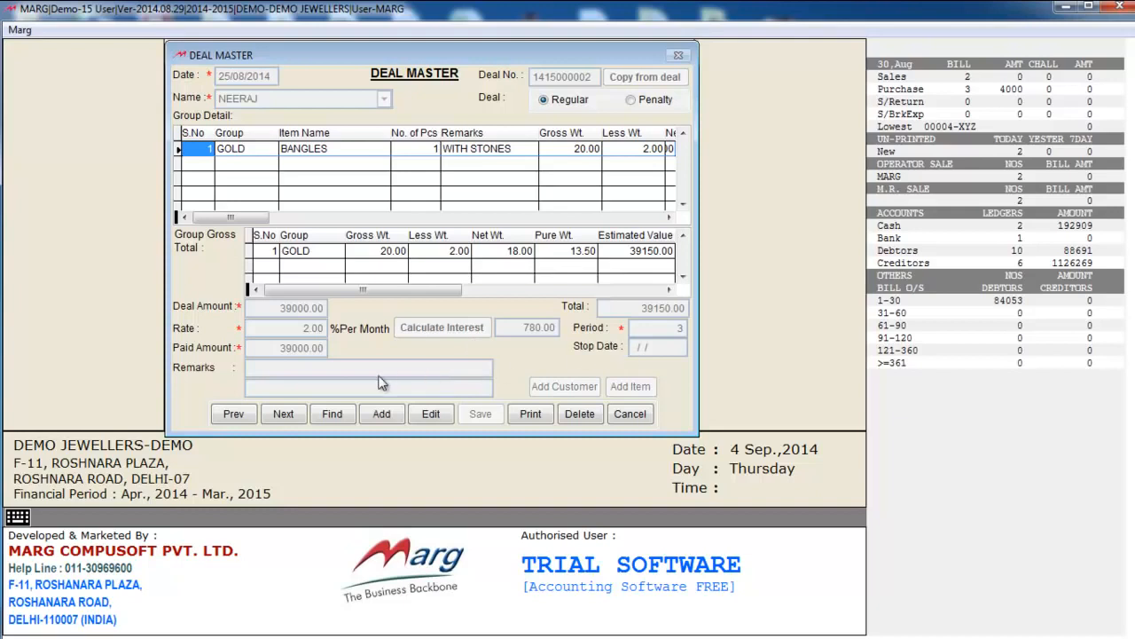
pyautogui.click(630, 417)
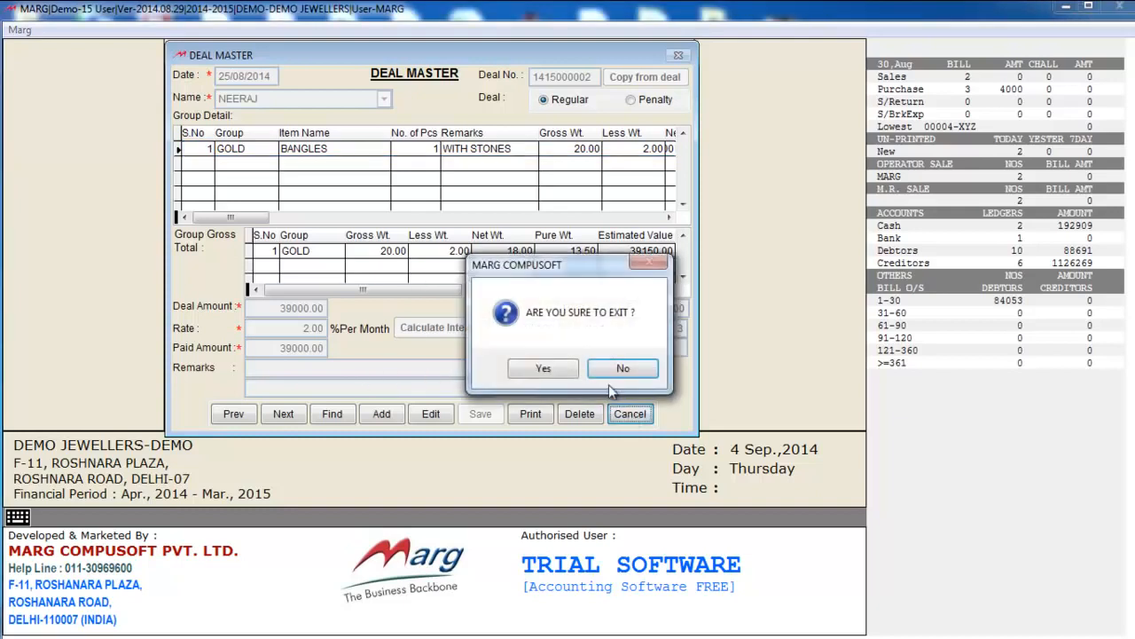
pyautogui.click(568, 369)
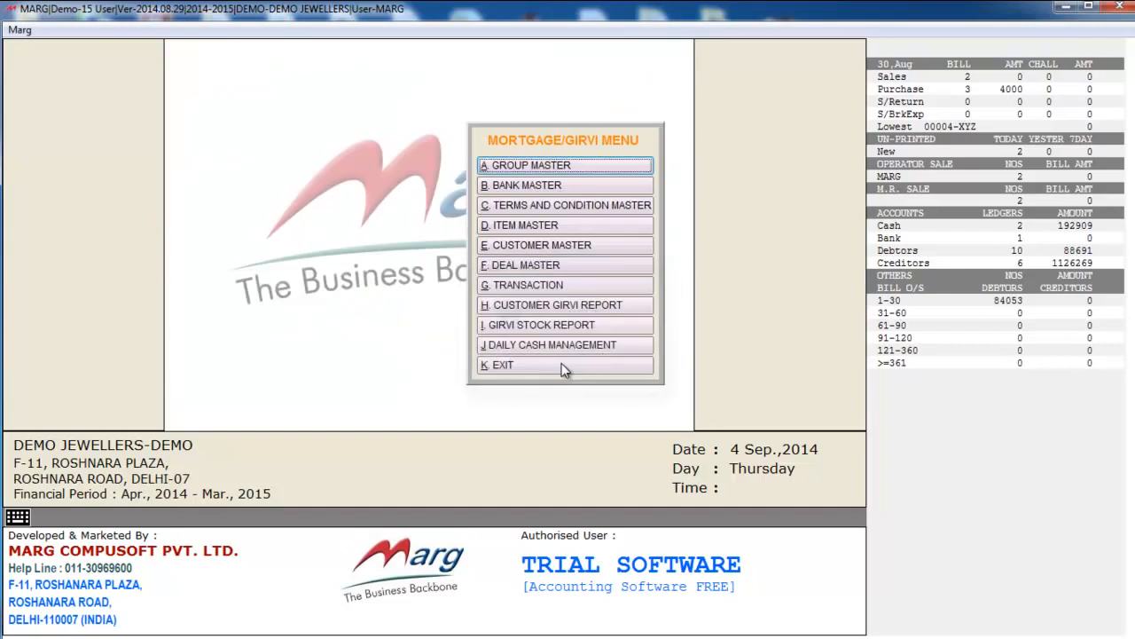
pyautogui.click(535, 289)
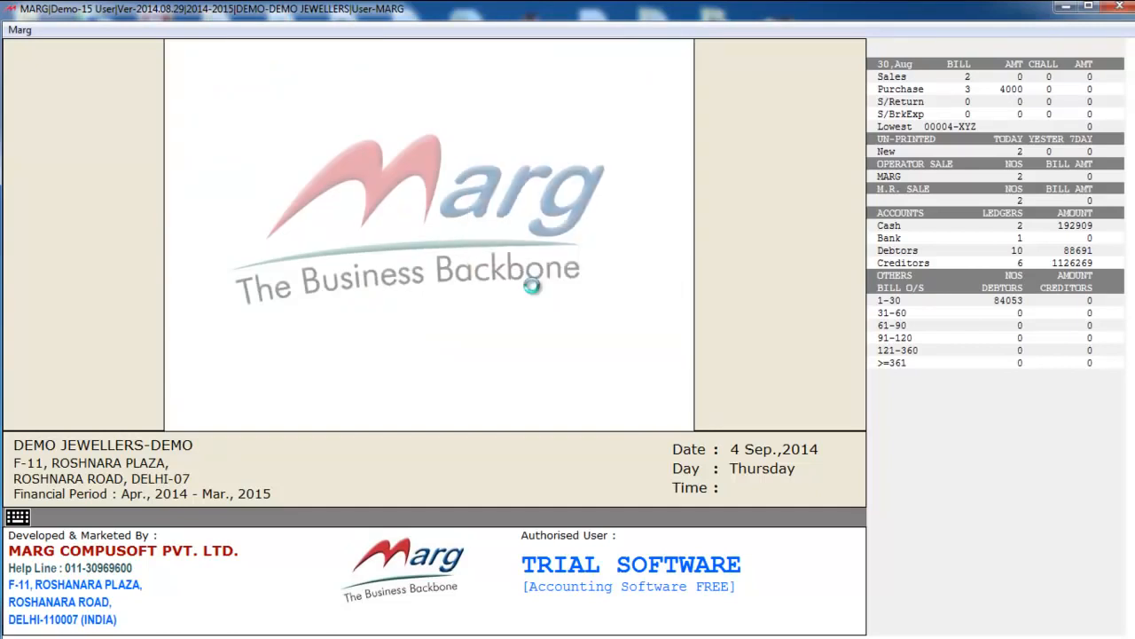
# - Review girvi transaction 000001 (780 interest, 700 paid, 80 balance) and close it
pyautogui.moveTo(362, 51); pyautogui.dragTo(364, 67)
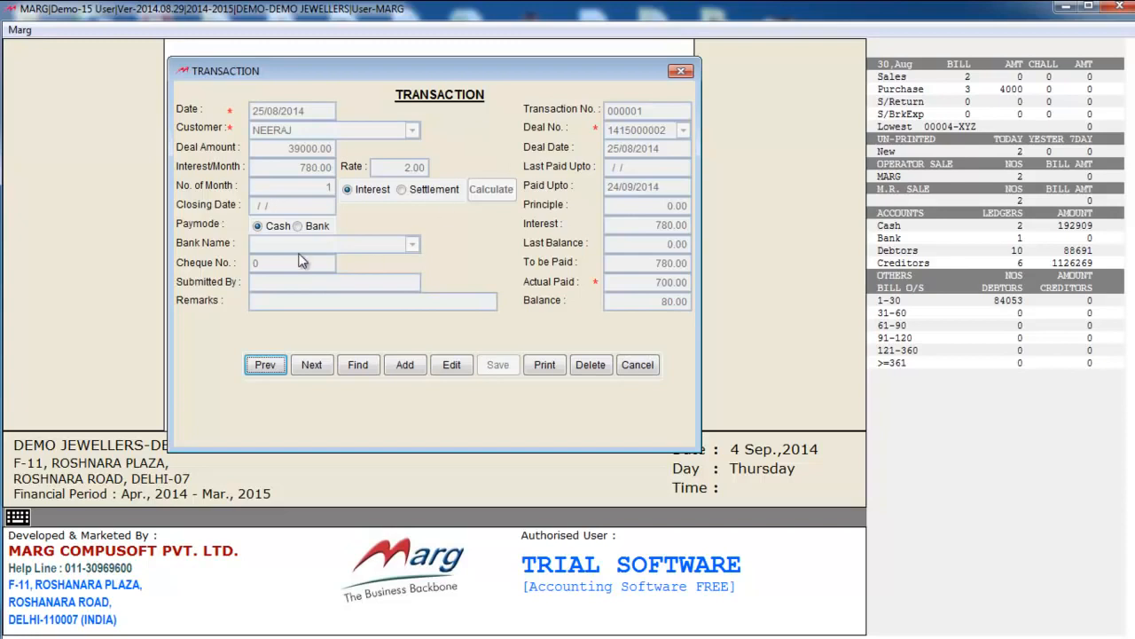
pyautogui.press('Escape')
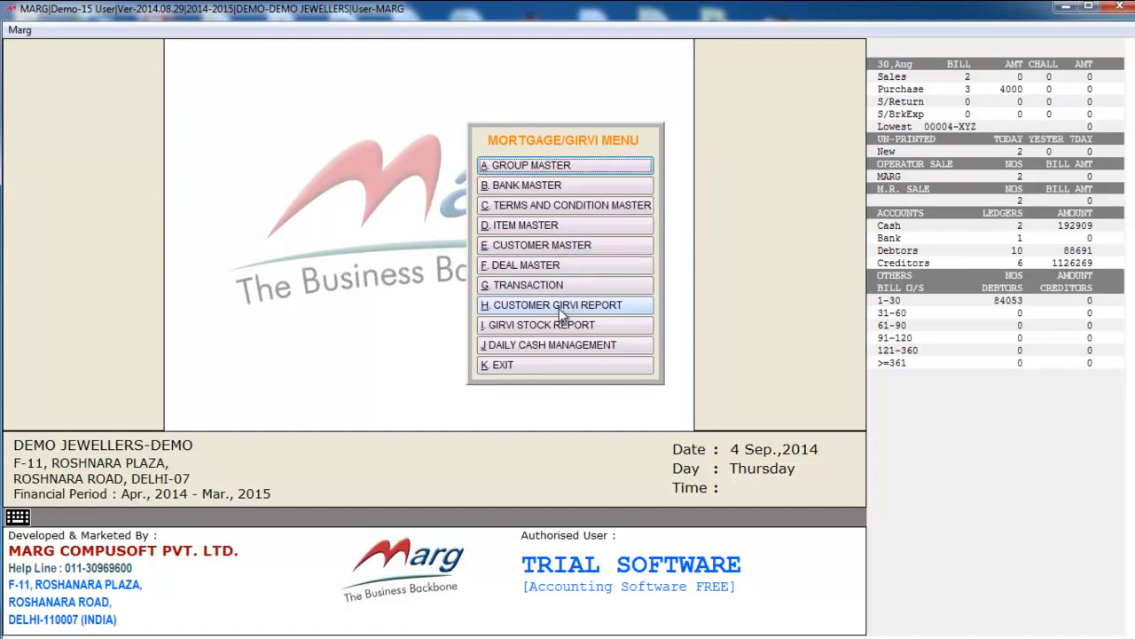
pyautogui.click(559, 308)
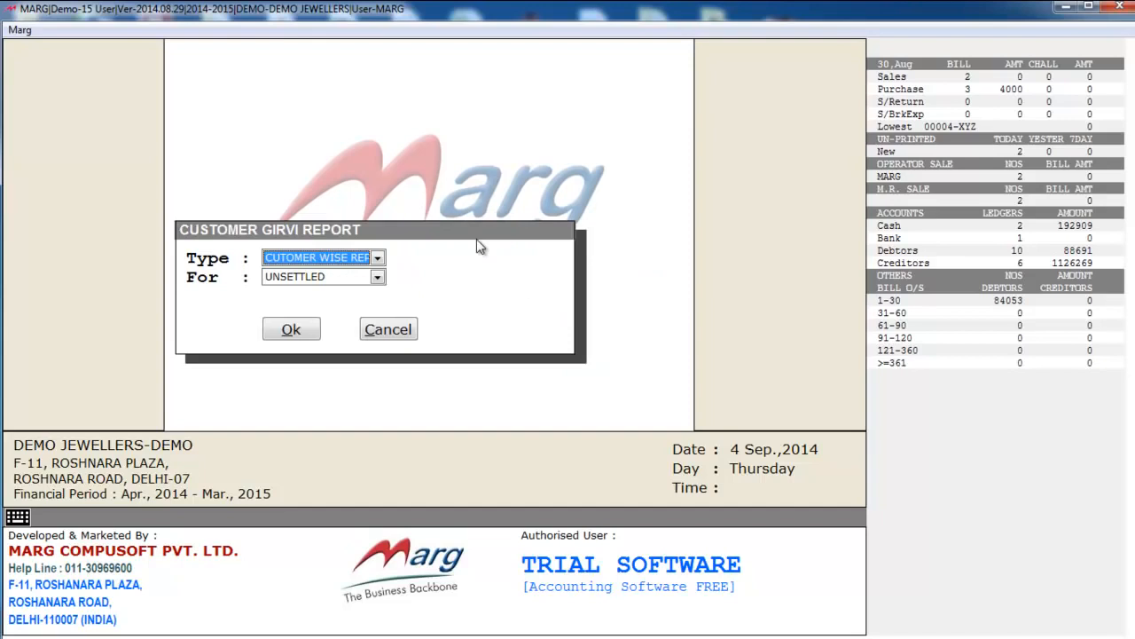
pyautogui.press('Return')
pyautogui.press('Return')
pyautogui.press('Return')
pyautogui.press('Return')
pyautogui.press('Return')
pyautogui.press('Return')
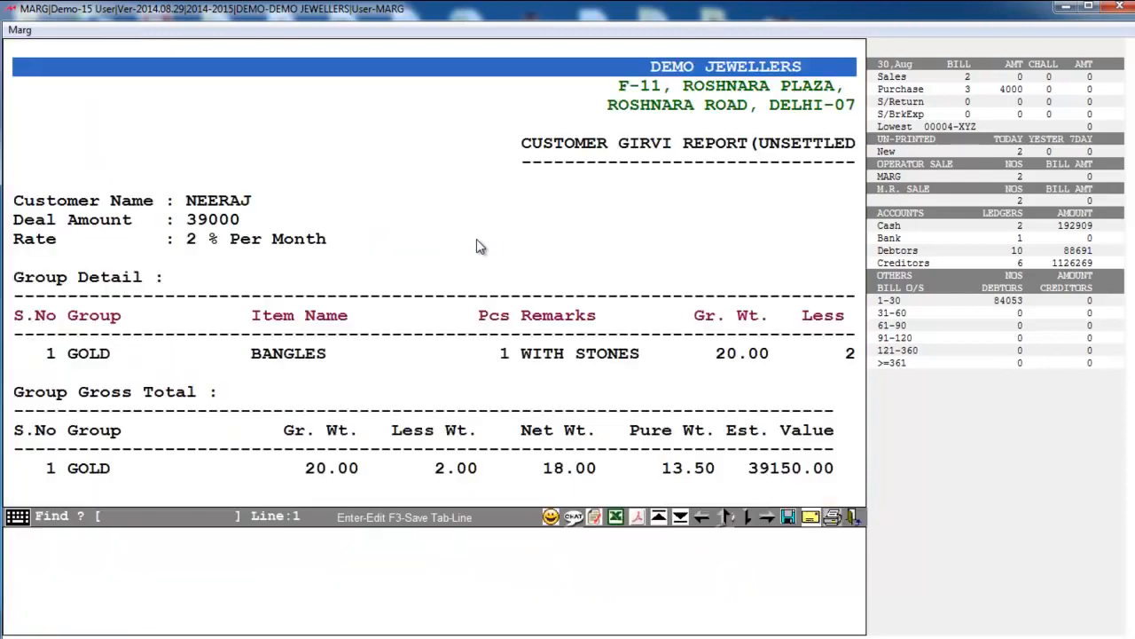
pyautogui.press('Right')
pyautogui.press('Down')
pyautogui.press('Down')
pyautogui.press('Down')
pyautogui.press('Down')
pyautogui.press('Down')
pyautogui.press('Down')
pyautogui.press('Down')
pyautogui.press('Down')
pyautogui.press('Down')
pyautogui.press('Down')
pyautogui.press('Down')
pyautogui.press('Down')
pyautogui.press('Down')
pyautogui.press('Down')
pyautogui.press('Down')
pyautogui.press('Down')
pyautogui.press('Down')
pyautogui.press('Down')
pyautogui.press('Down')
pyautogui.press('Down')
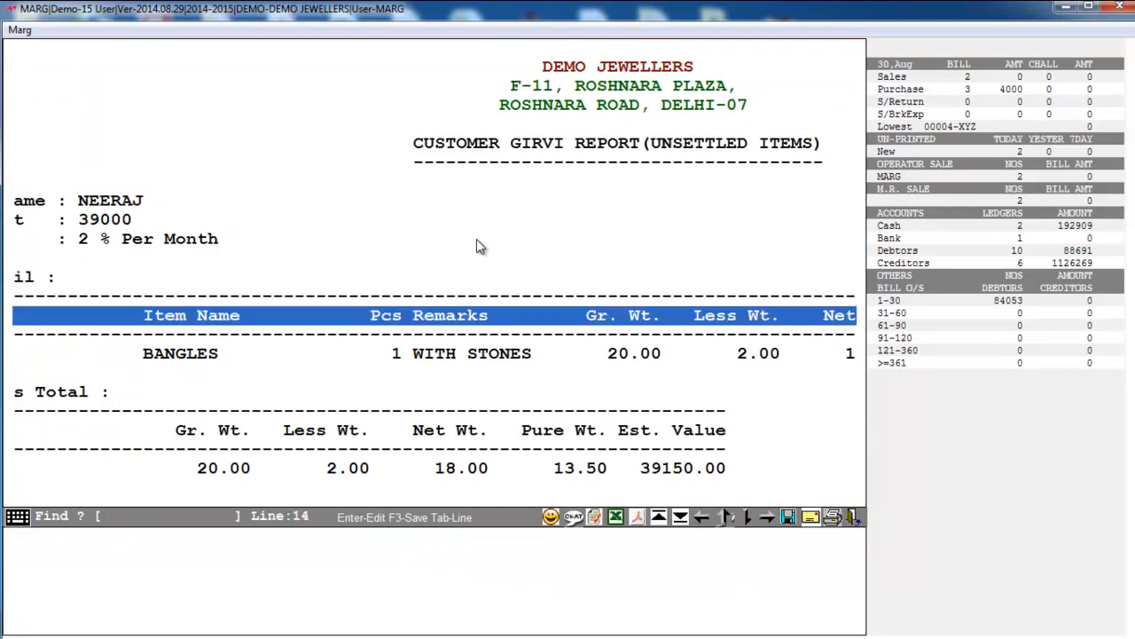
pyautogui.press('Down')
pyautogui.press('Down')
pyautogui.press('Down')
pyautogui.press('Down')
pyautogui.press('Down')
pyautogui.press('Down')
pyautogui.press('Down')
pyautogui.press('Down')
pyautogui.press('Down')
pyautogui.press('Down')
pyautogui.press('Down')
pyautogui.press('Down')
pyautogui.press('Left')
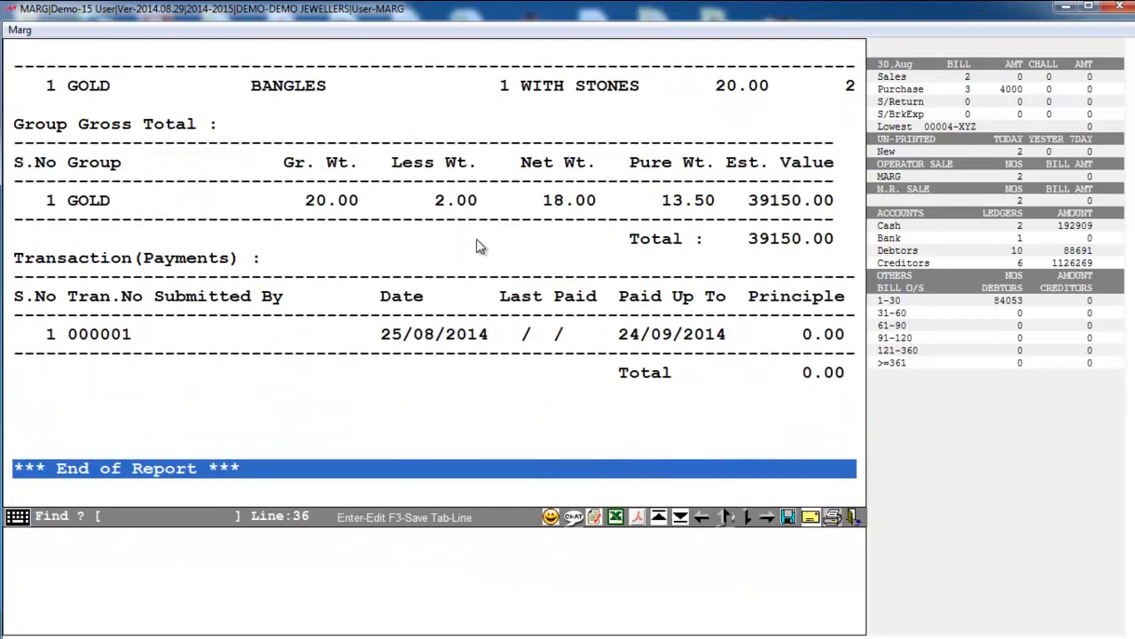
pyautogui.press('Escape')
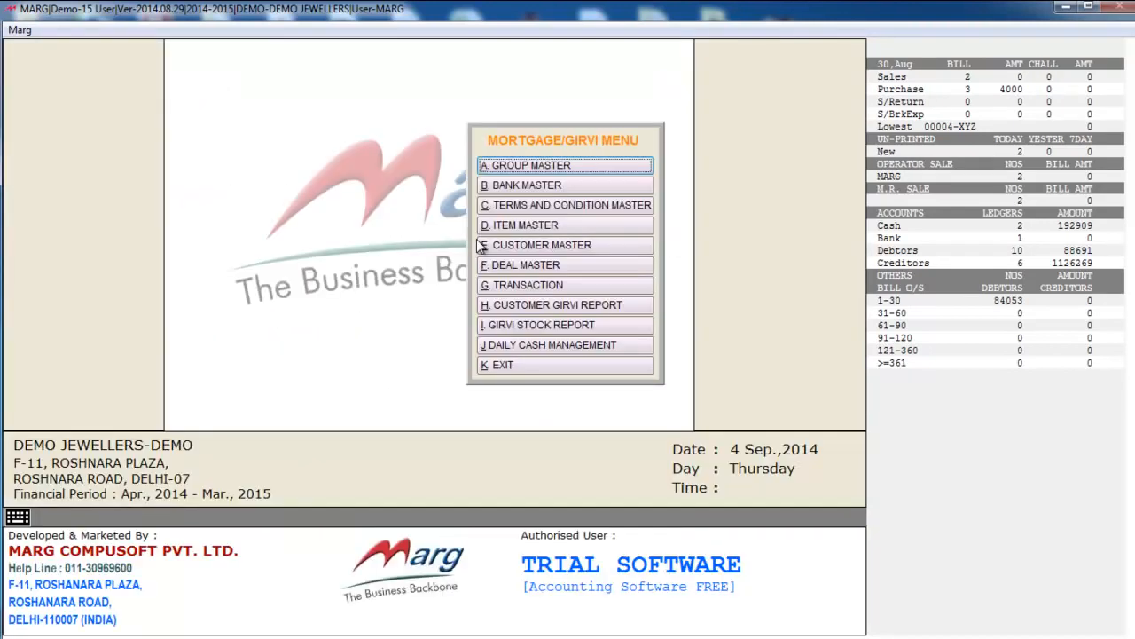
pyautogui.click(549, 336)
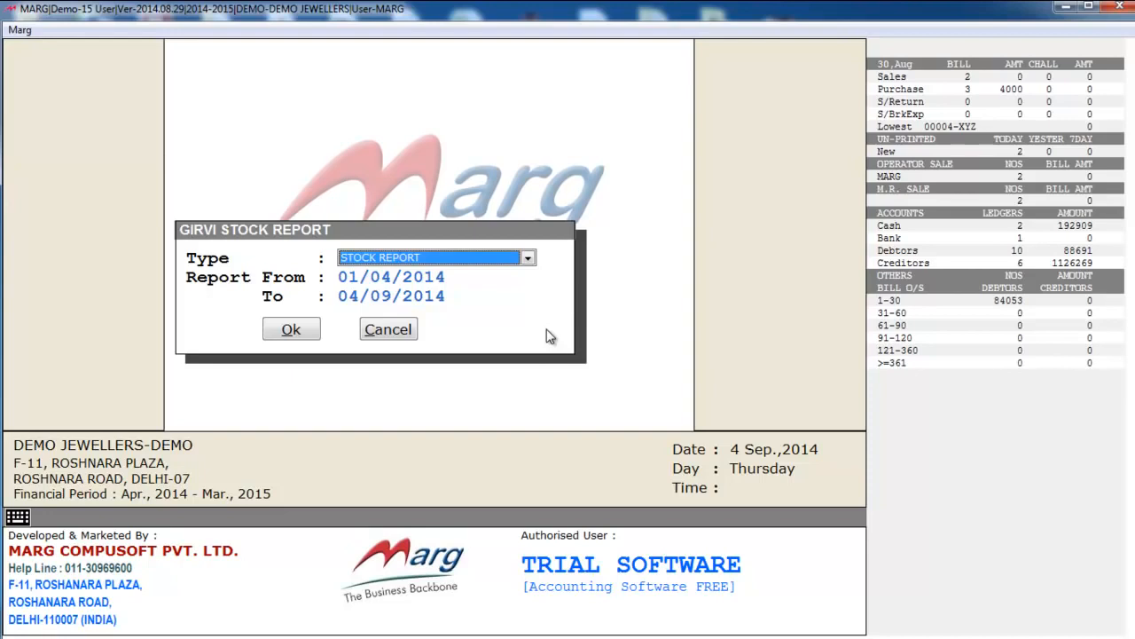
pyautogui.press('Return')
pyautogui.press('Return')
pyautogui.press('Return')
pyautogui.press('Return')
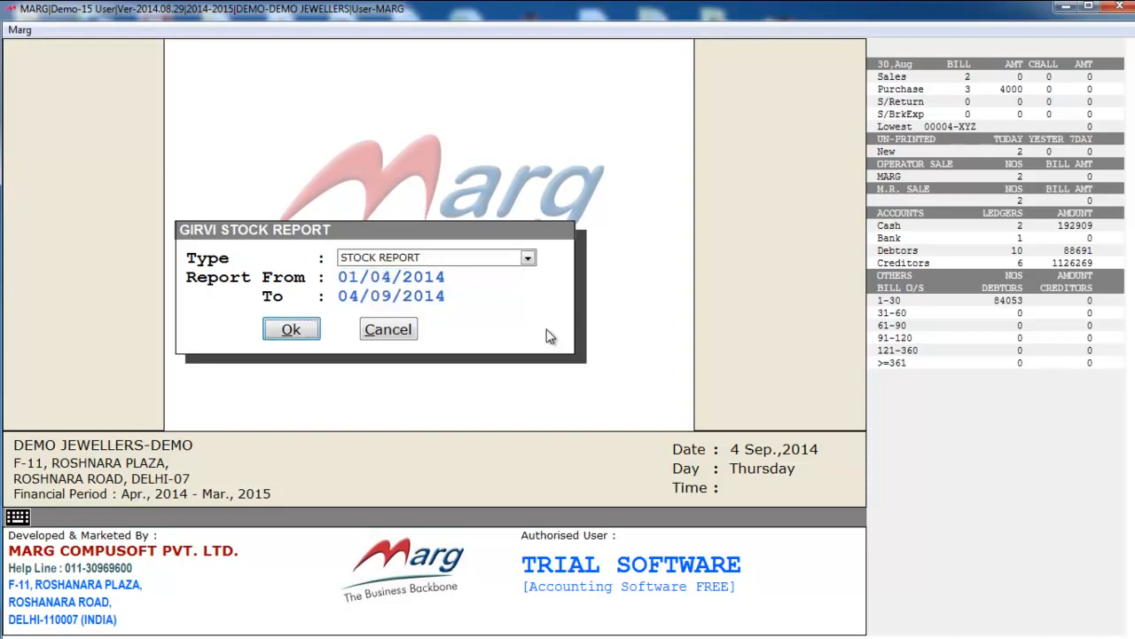
pyautogui.press('Return')
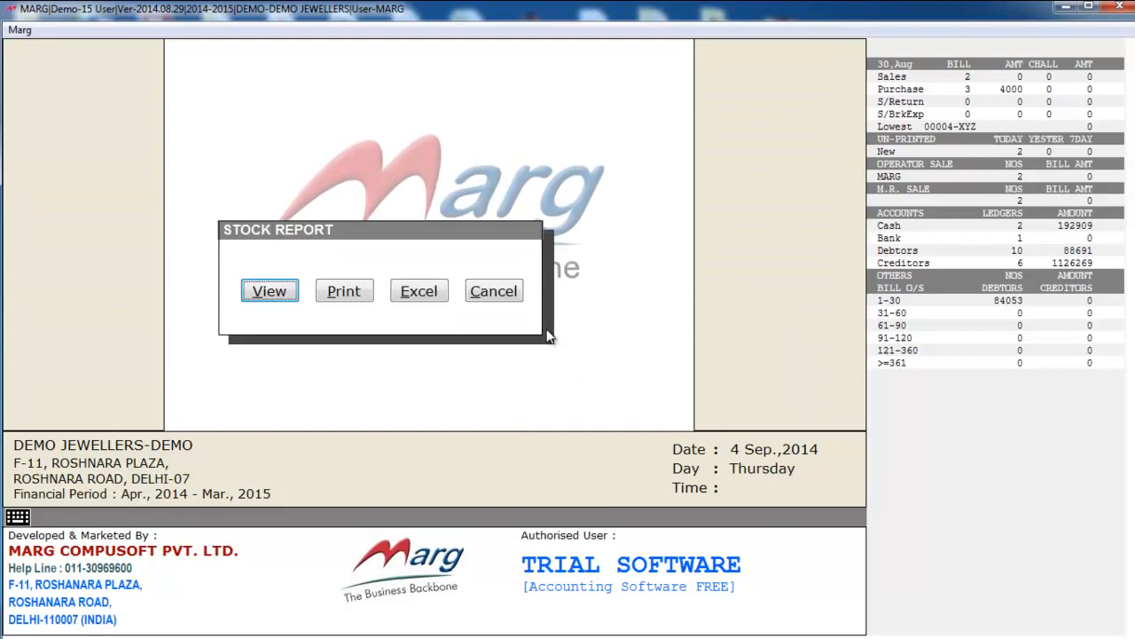
pyautogui.press('Return')
pyautogui.press('Right')
pyautogui.press('Right')
pyautogui.press('Right')
pyautogui.press('Right')
pyautogui.press('Right')
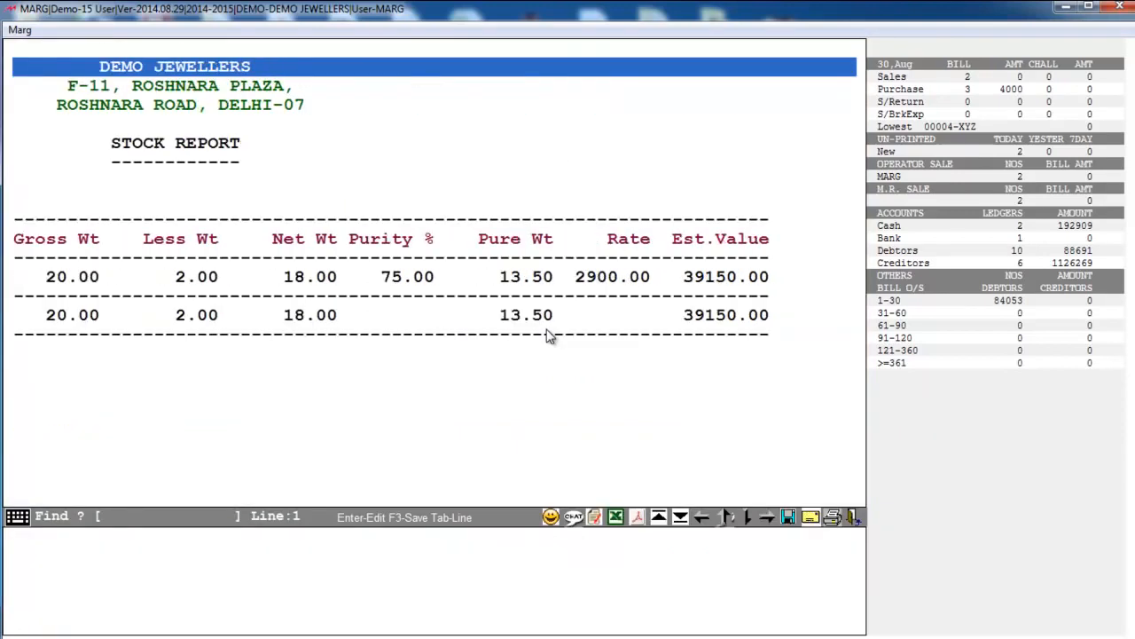
pyautogui.press('Escape')
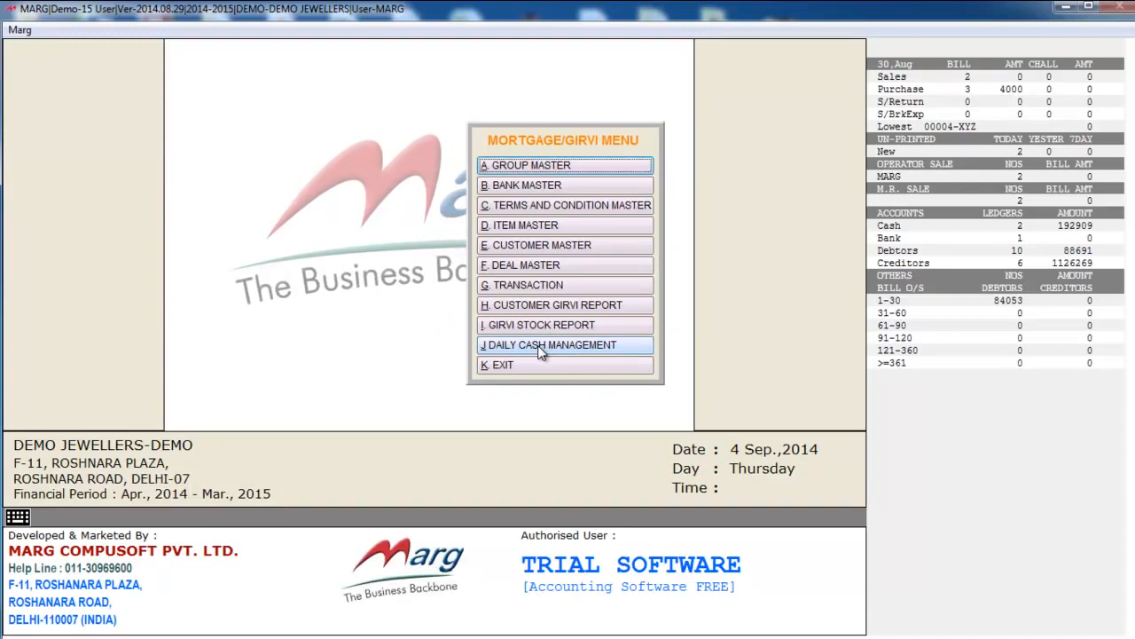
# - View the Daily Cash Management report for 25/08/2014, then exit to the main dashboard
pyautogui.click(543, 345)
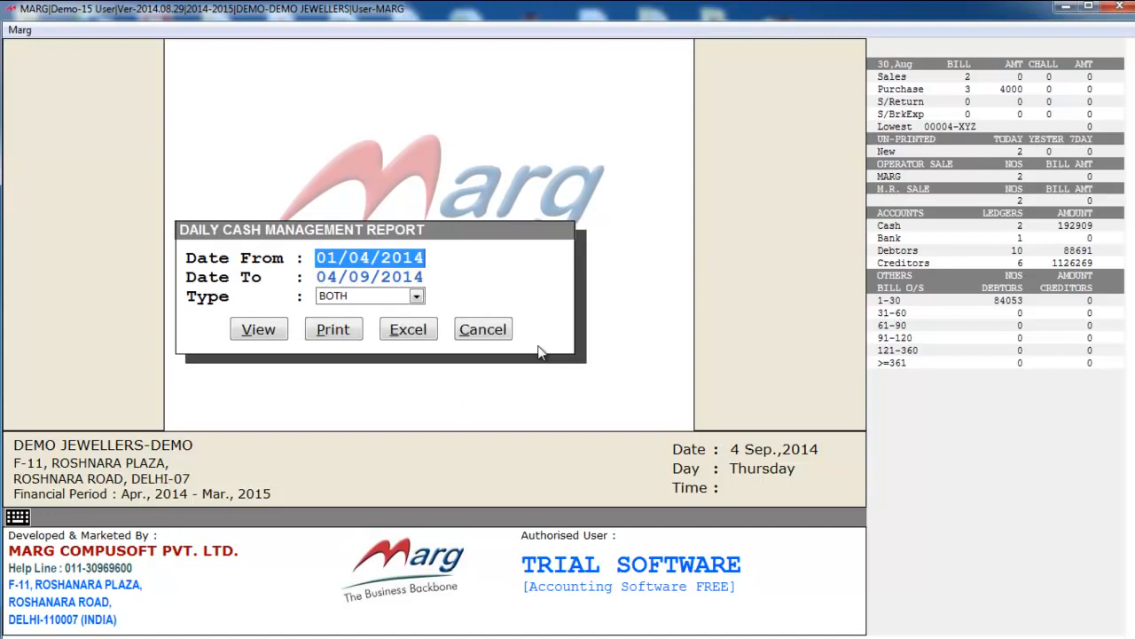
pyautogui.press('Return')
pyautogui.press('Return')
pyautogui.press('Return')
pyautogui.press('Return')
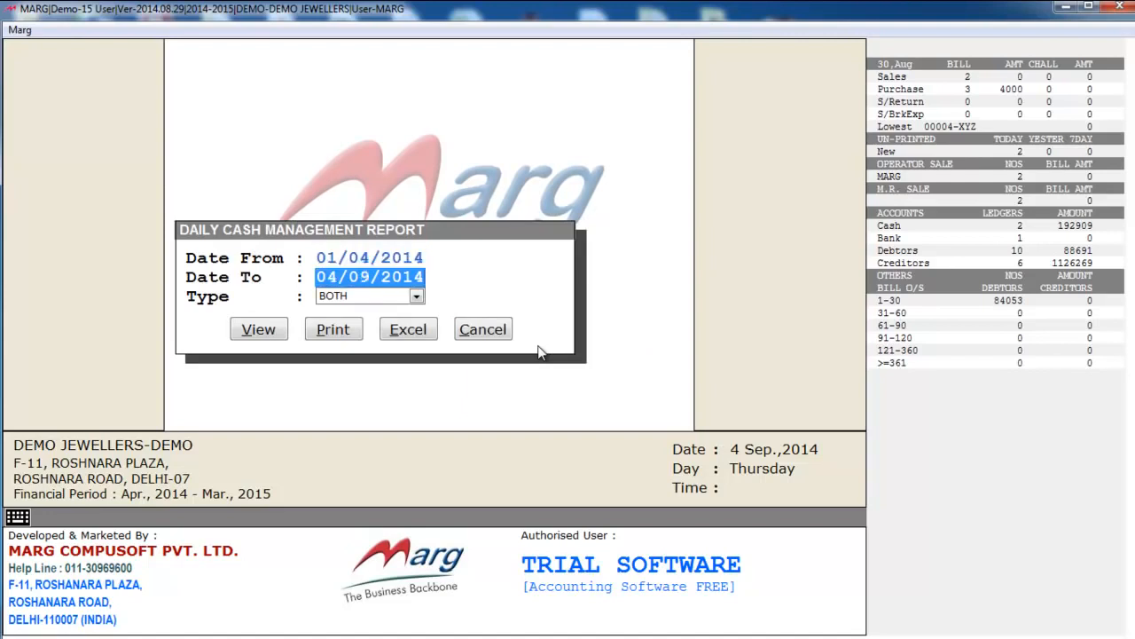
pyautogui.press('Down')
pyautogui.press('Down')
pyautogui.press('Down')
pyautogui.press('Down')
pyautogui.press('Down')
pyautogui.press('Down')
pyautogui.press('Down')
pyautogui.press('Down')
pyautogui.press('Down')
pyautogui.press('Down')
pyautogui.press('Down')
pyautogui.press('Down')
pyautogui.press('Down')
pyautogui.press('Down')
pyautogui.press('Down')
pyautogui.press('Down')
pyautogui.press('Down')
pyautogui.press('Down')
pyautogui.press('Down')
pyautogui.press('Down')
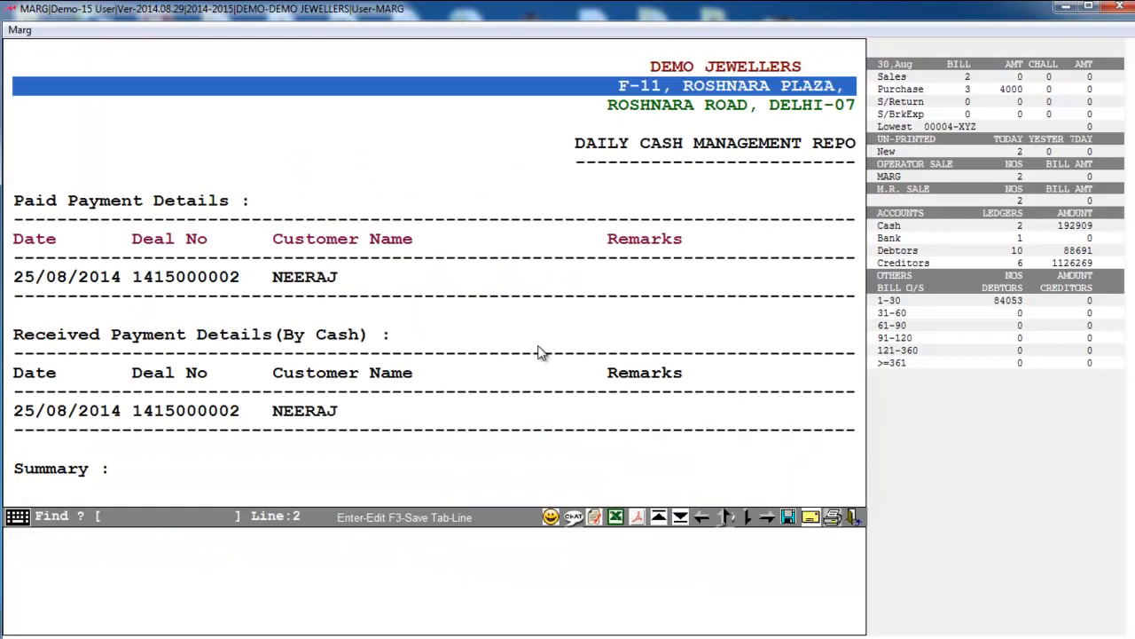
pyautogui.press('Escape')
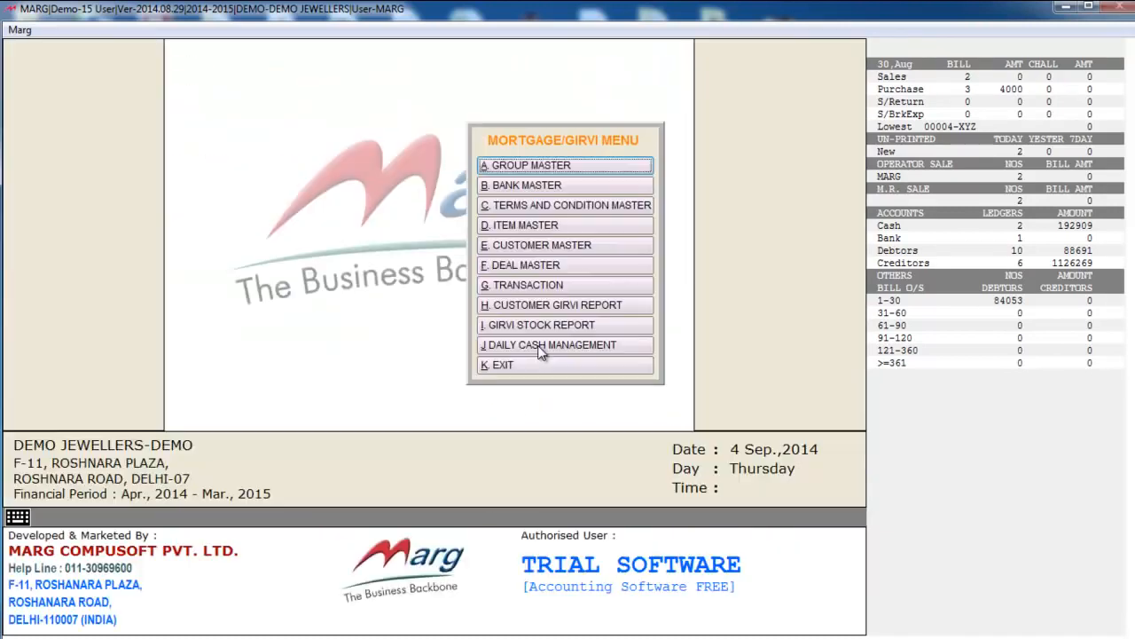
pyautogui.press('Escape')
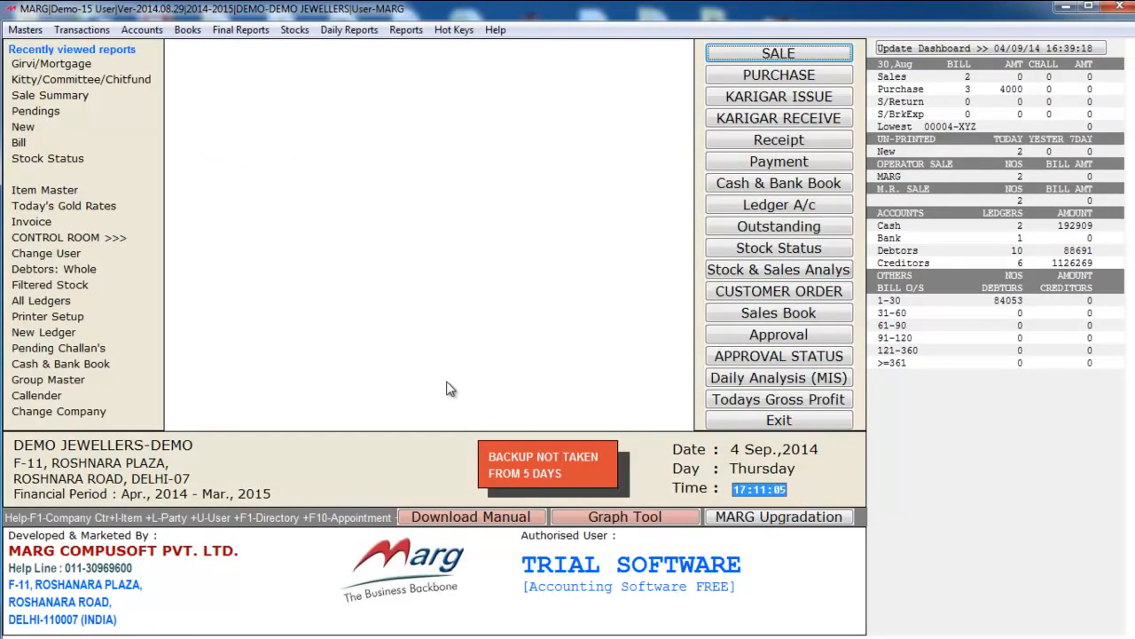